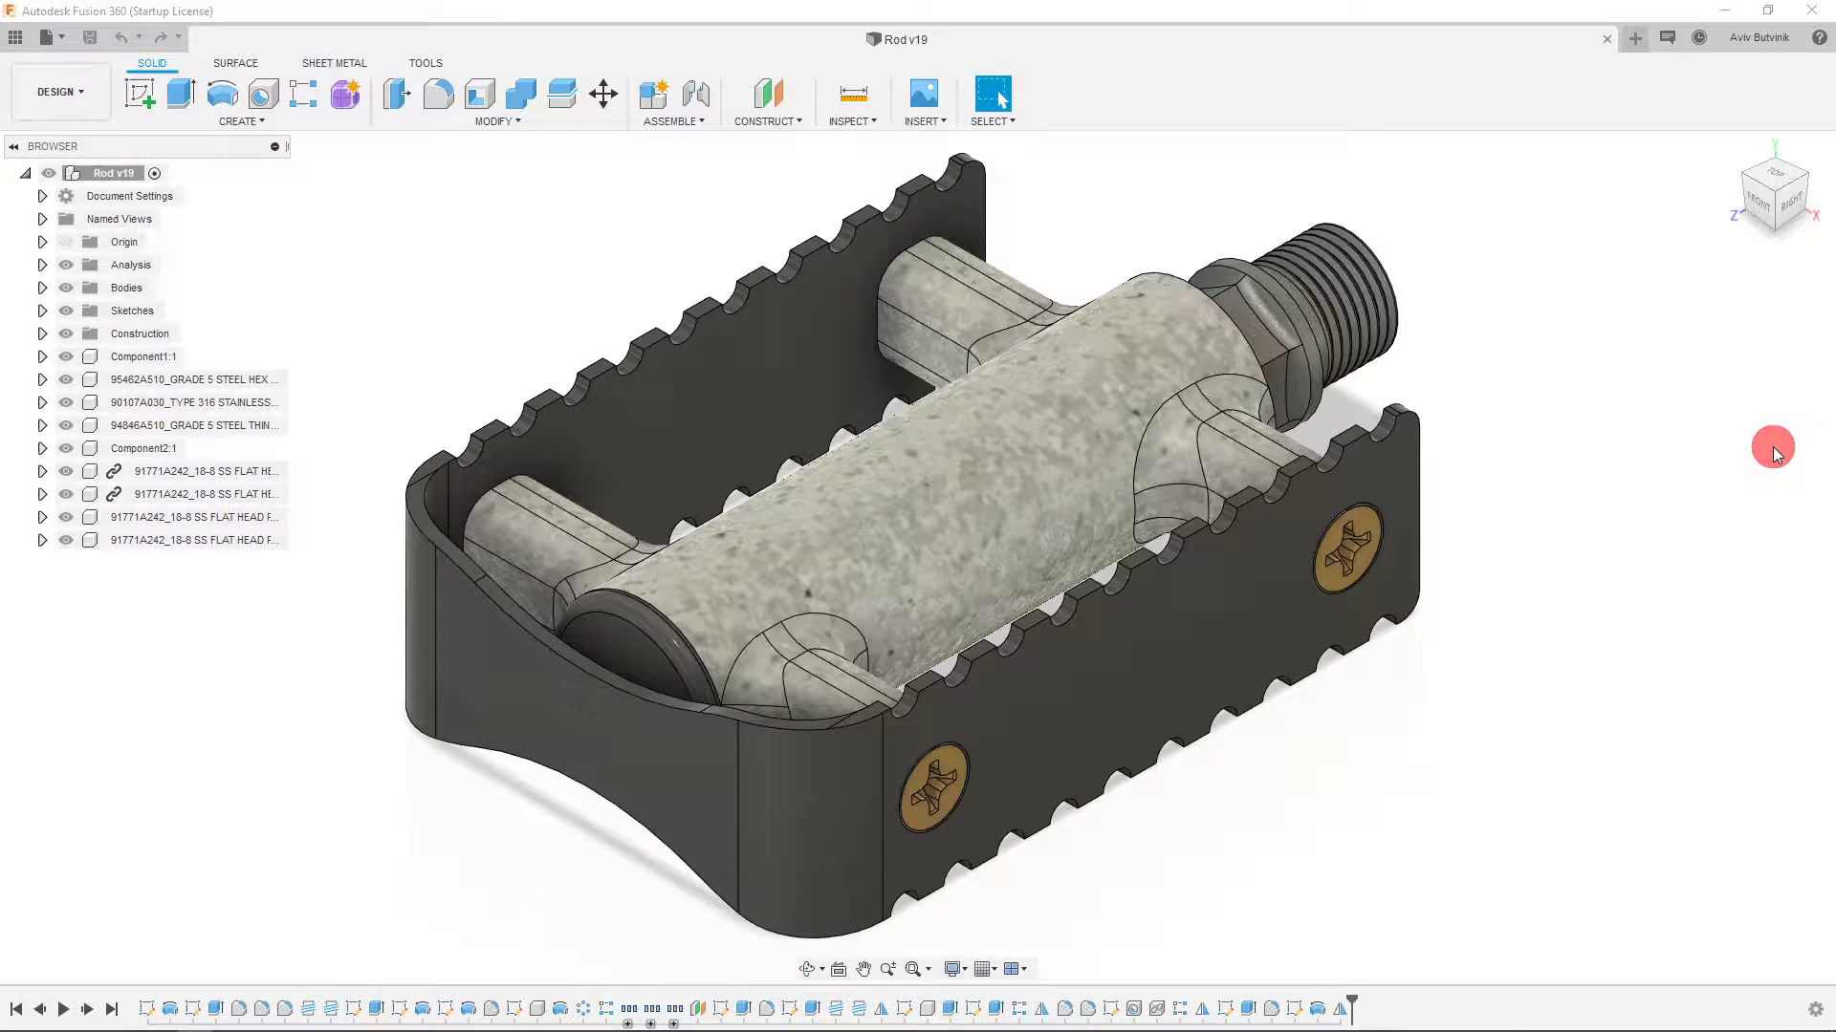
Create a new drawing of the full assembly from scratch, using ASME, inches and sheet size B (17in x 11in).
click(80, 96)
mouse_move(72, 311)
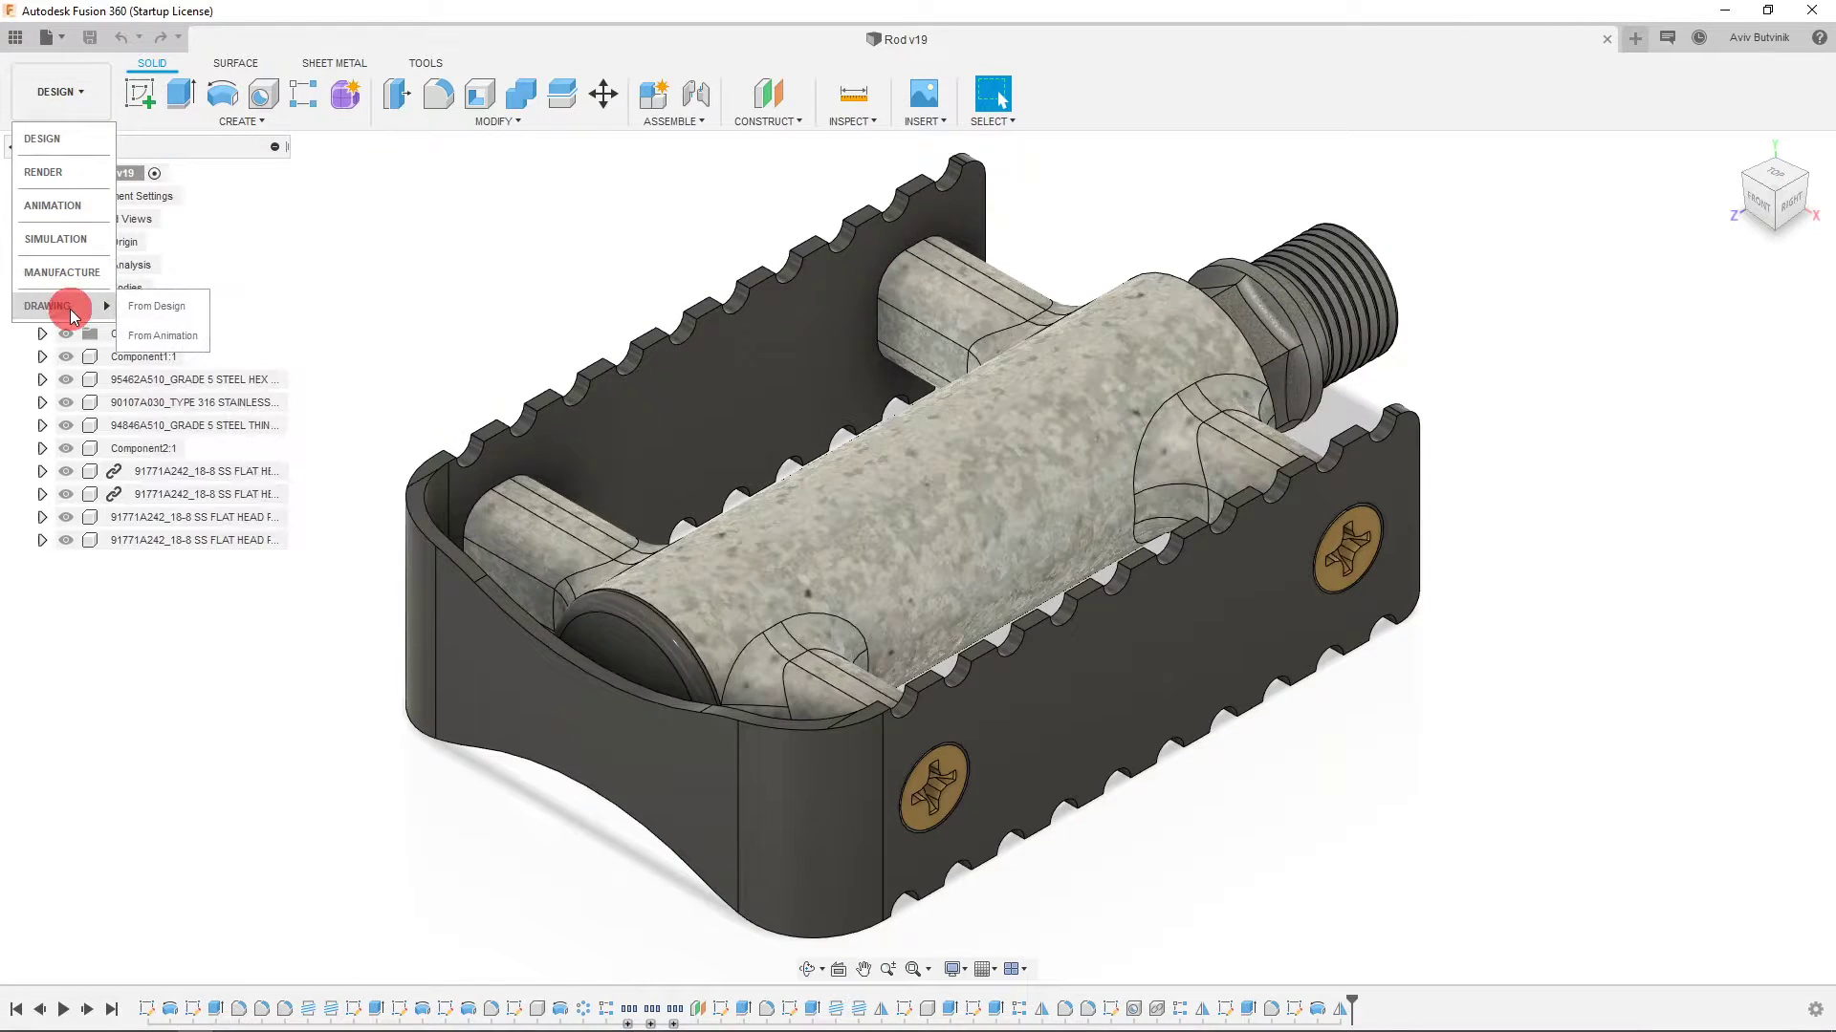
click(162, 306)
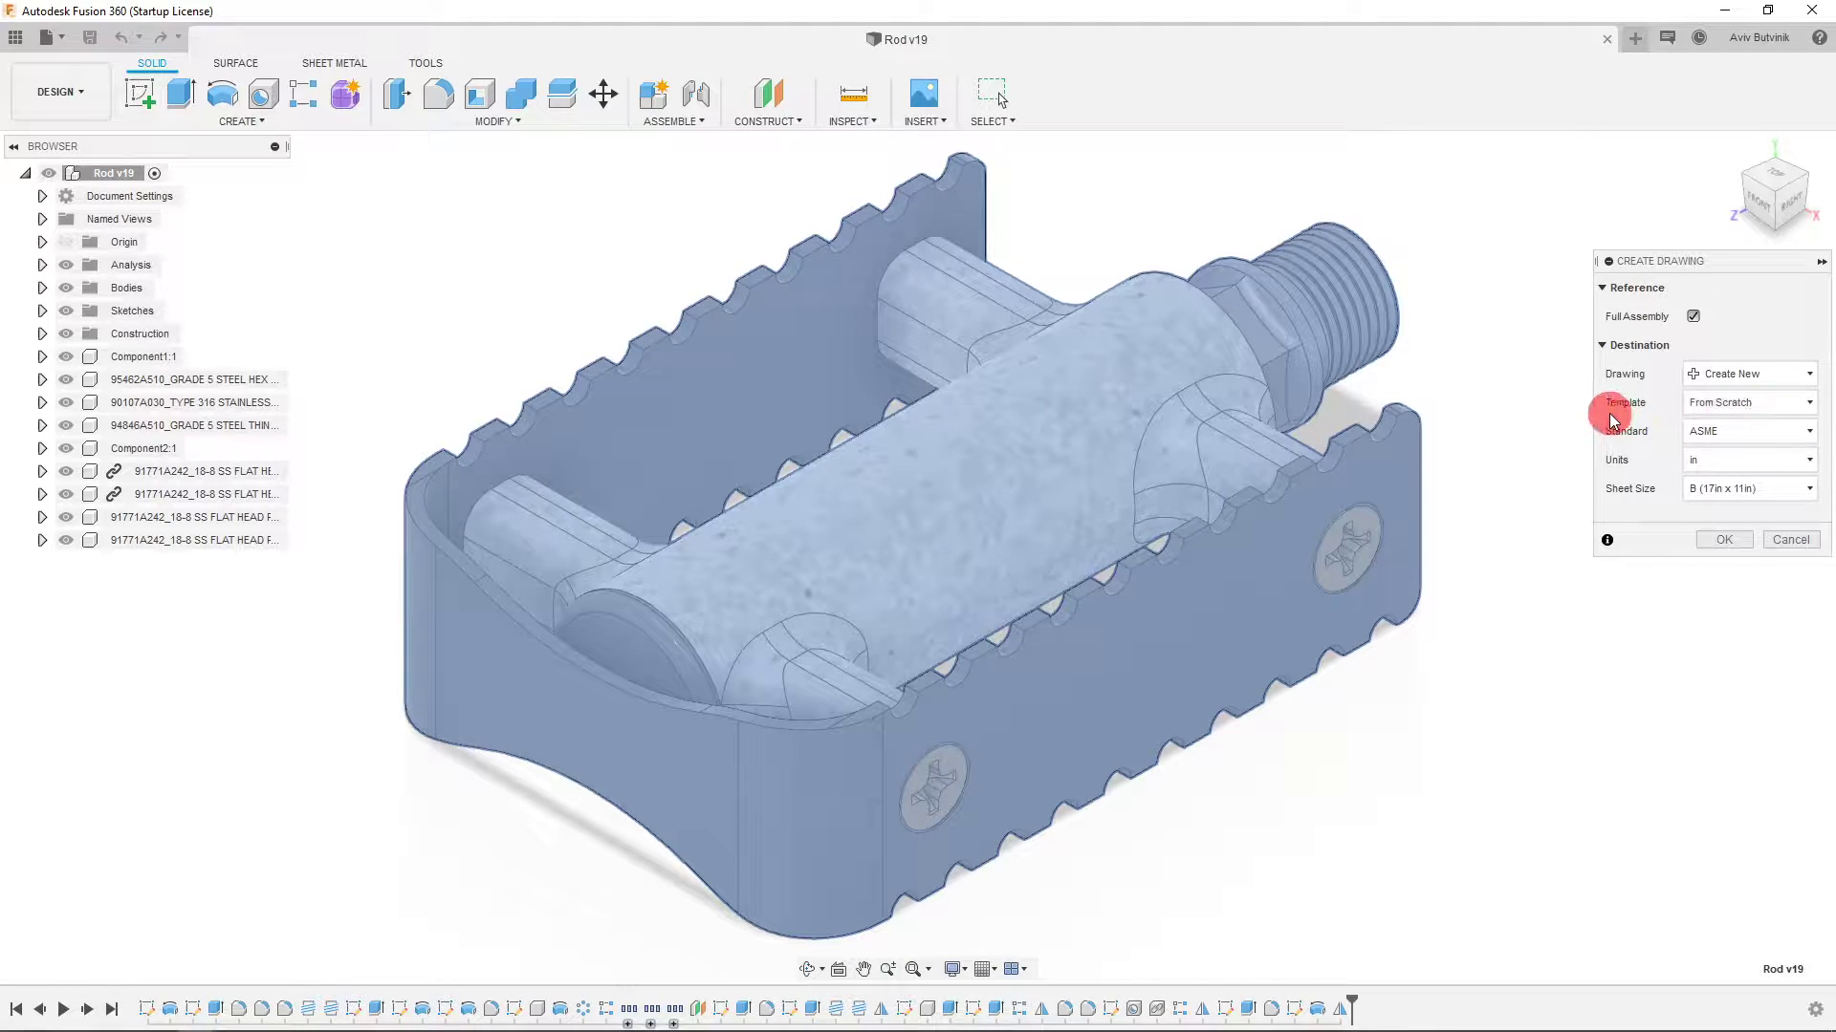
click(1726, 403)
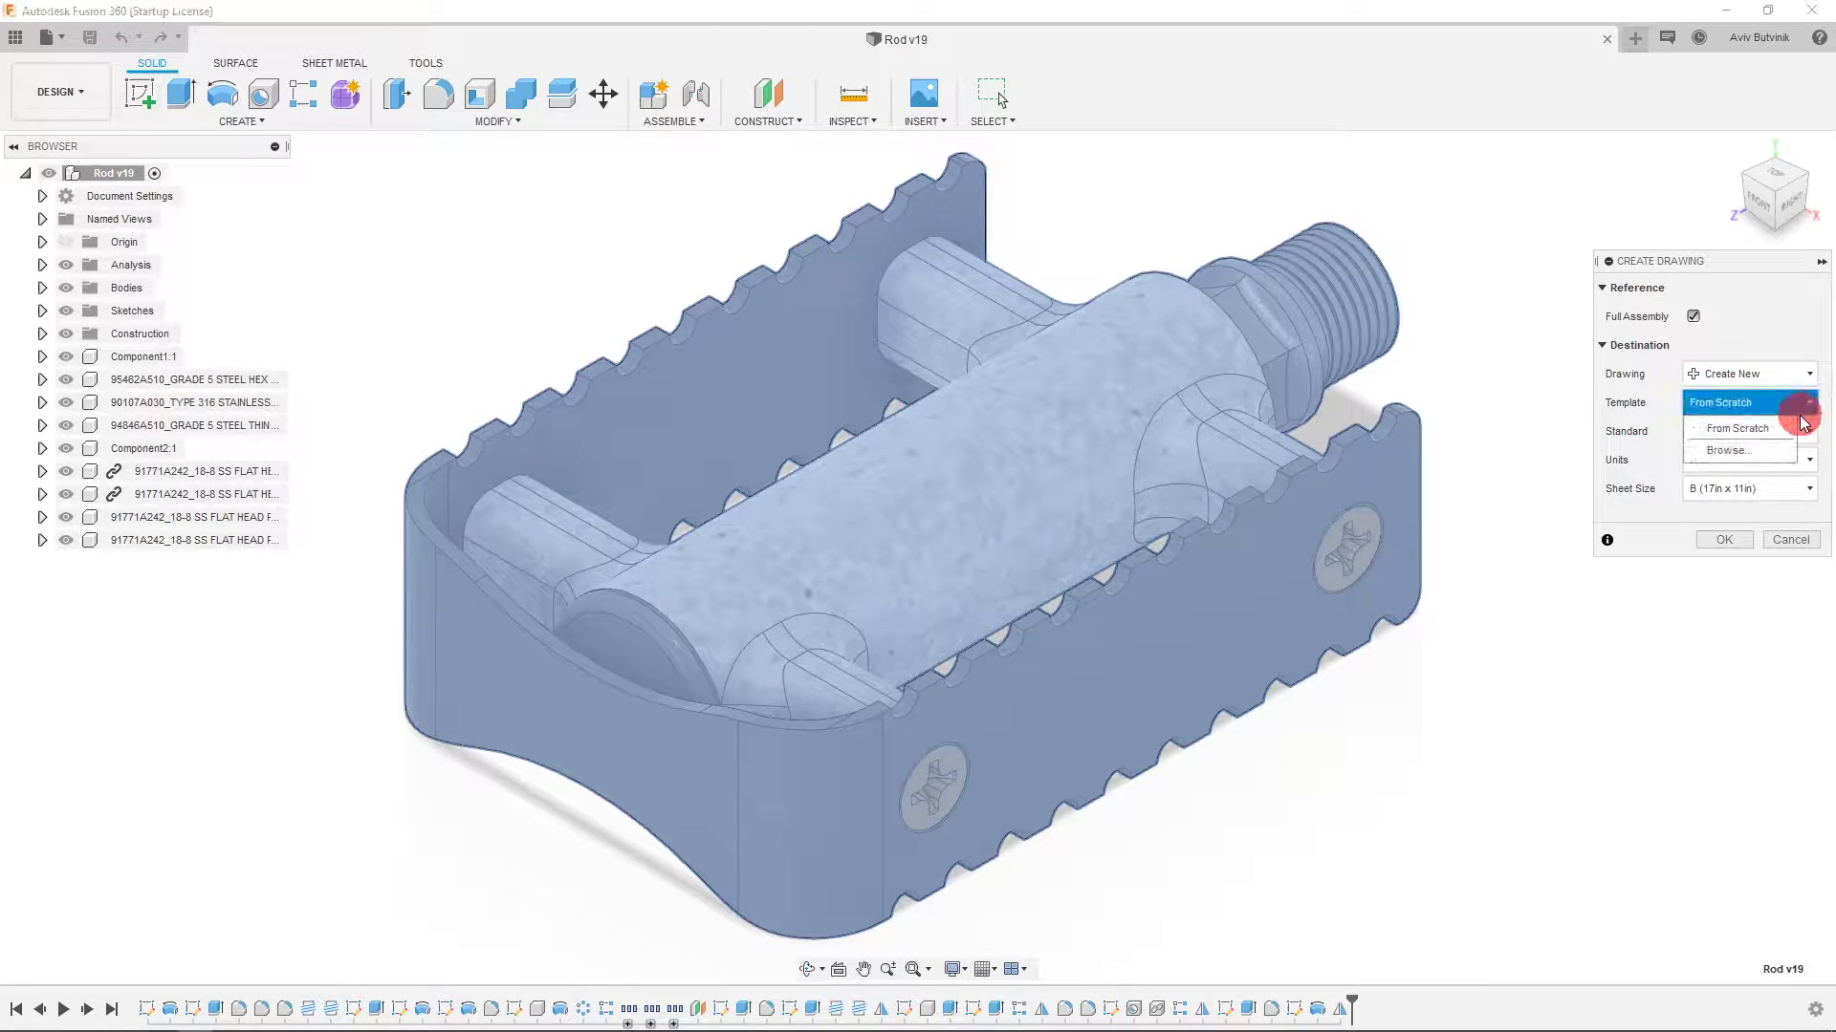
click(1795, 400)
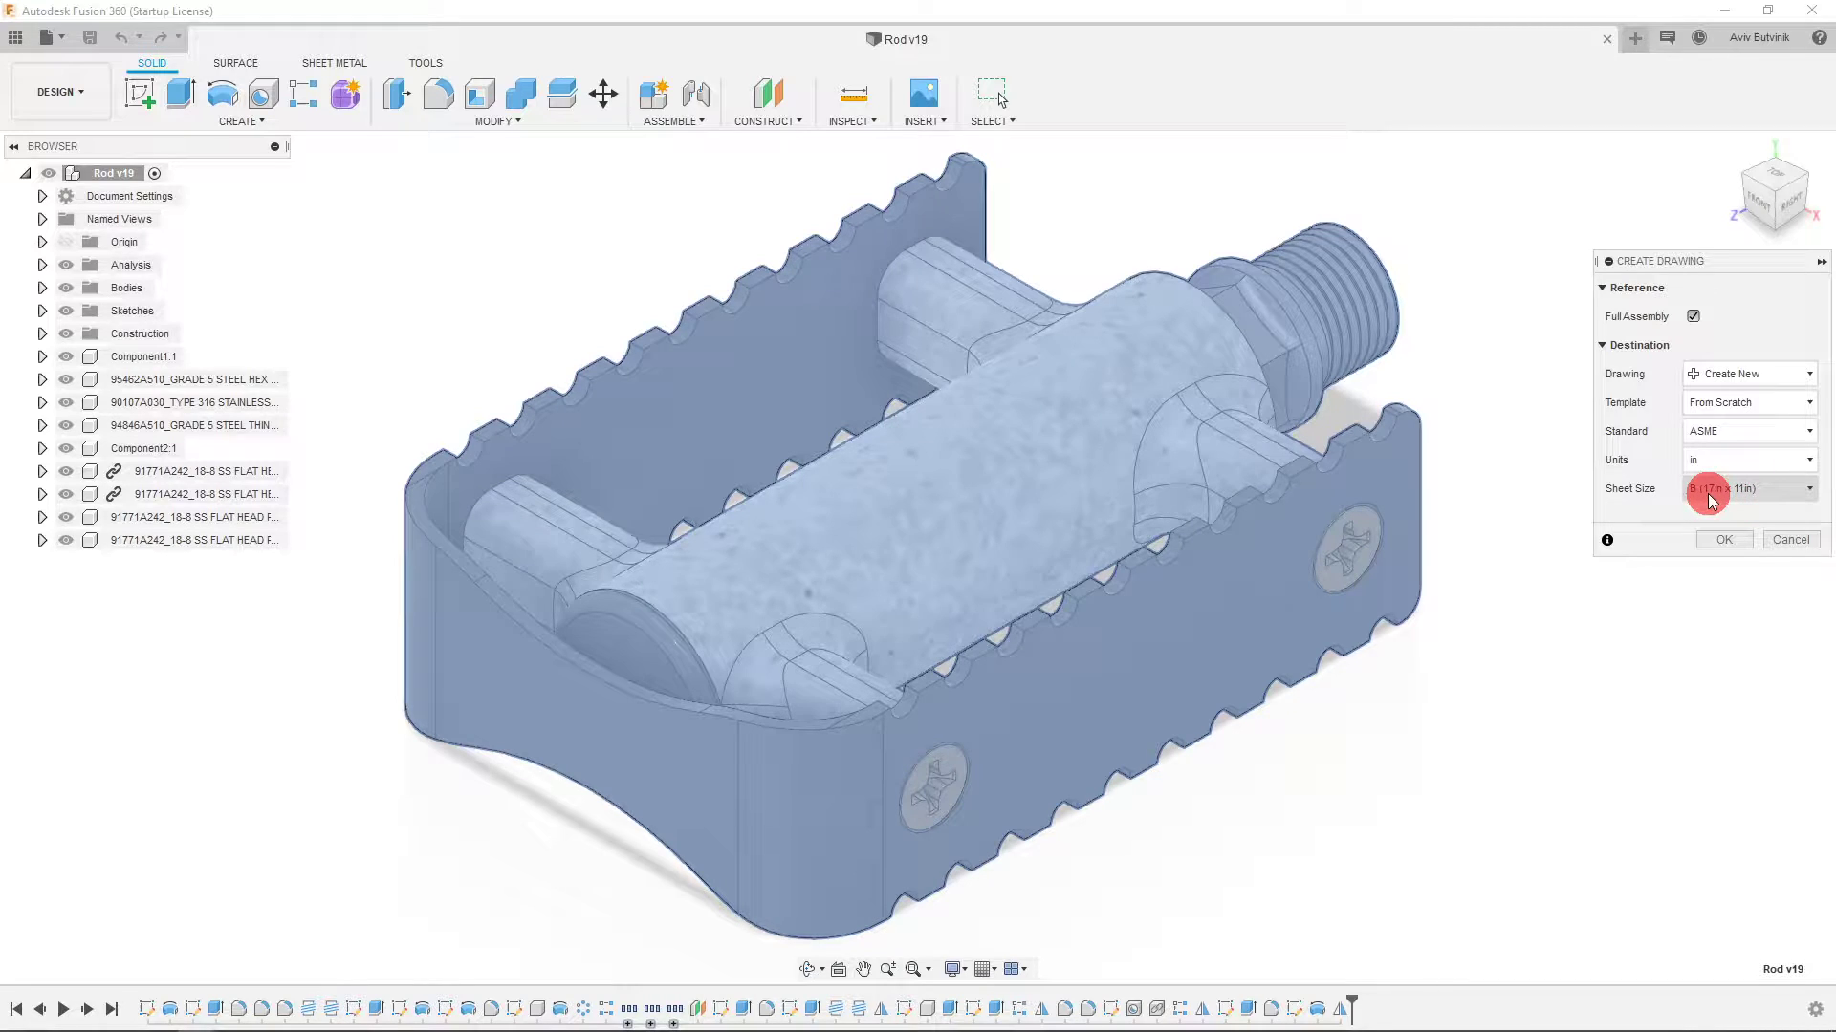
click(1724, 538)
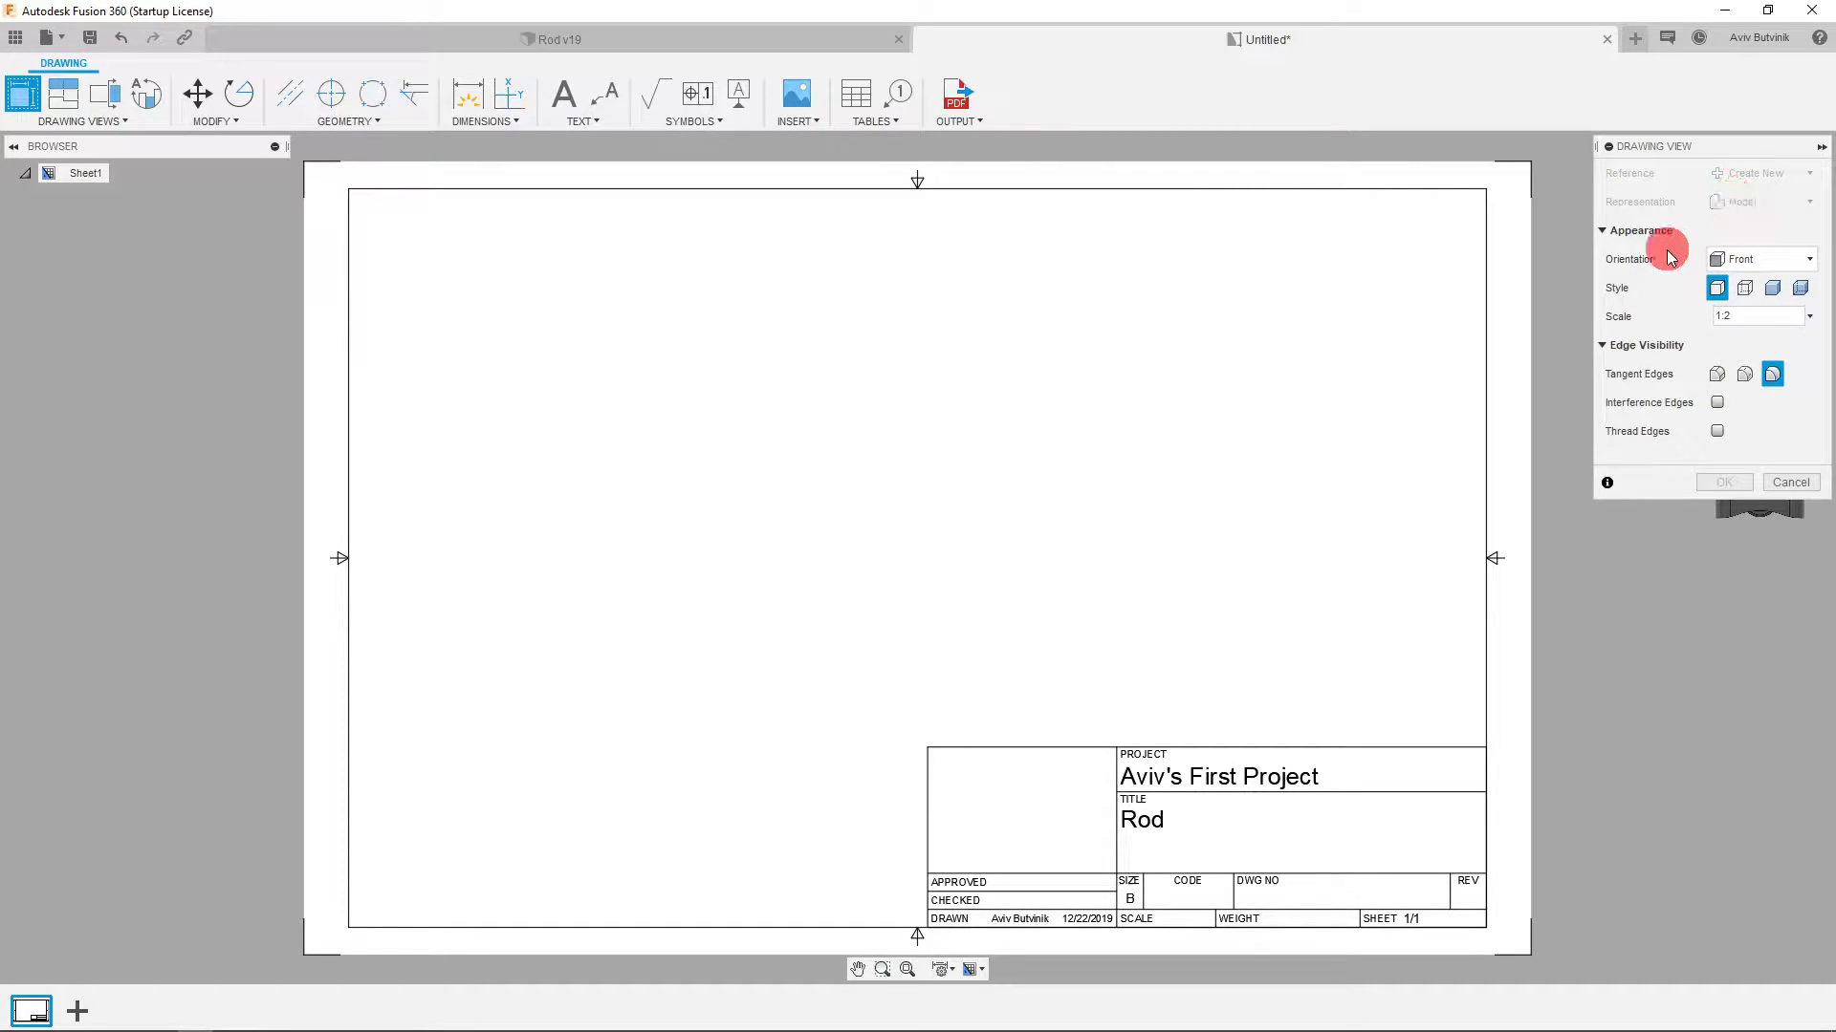
Set the base view to the named view TOP with visible edges only and a scale of 1.
click(1781, 260)
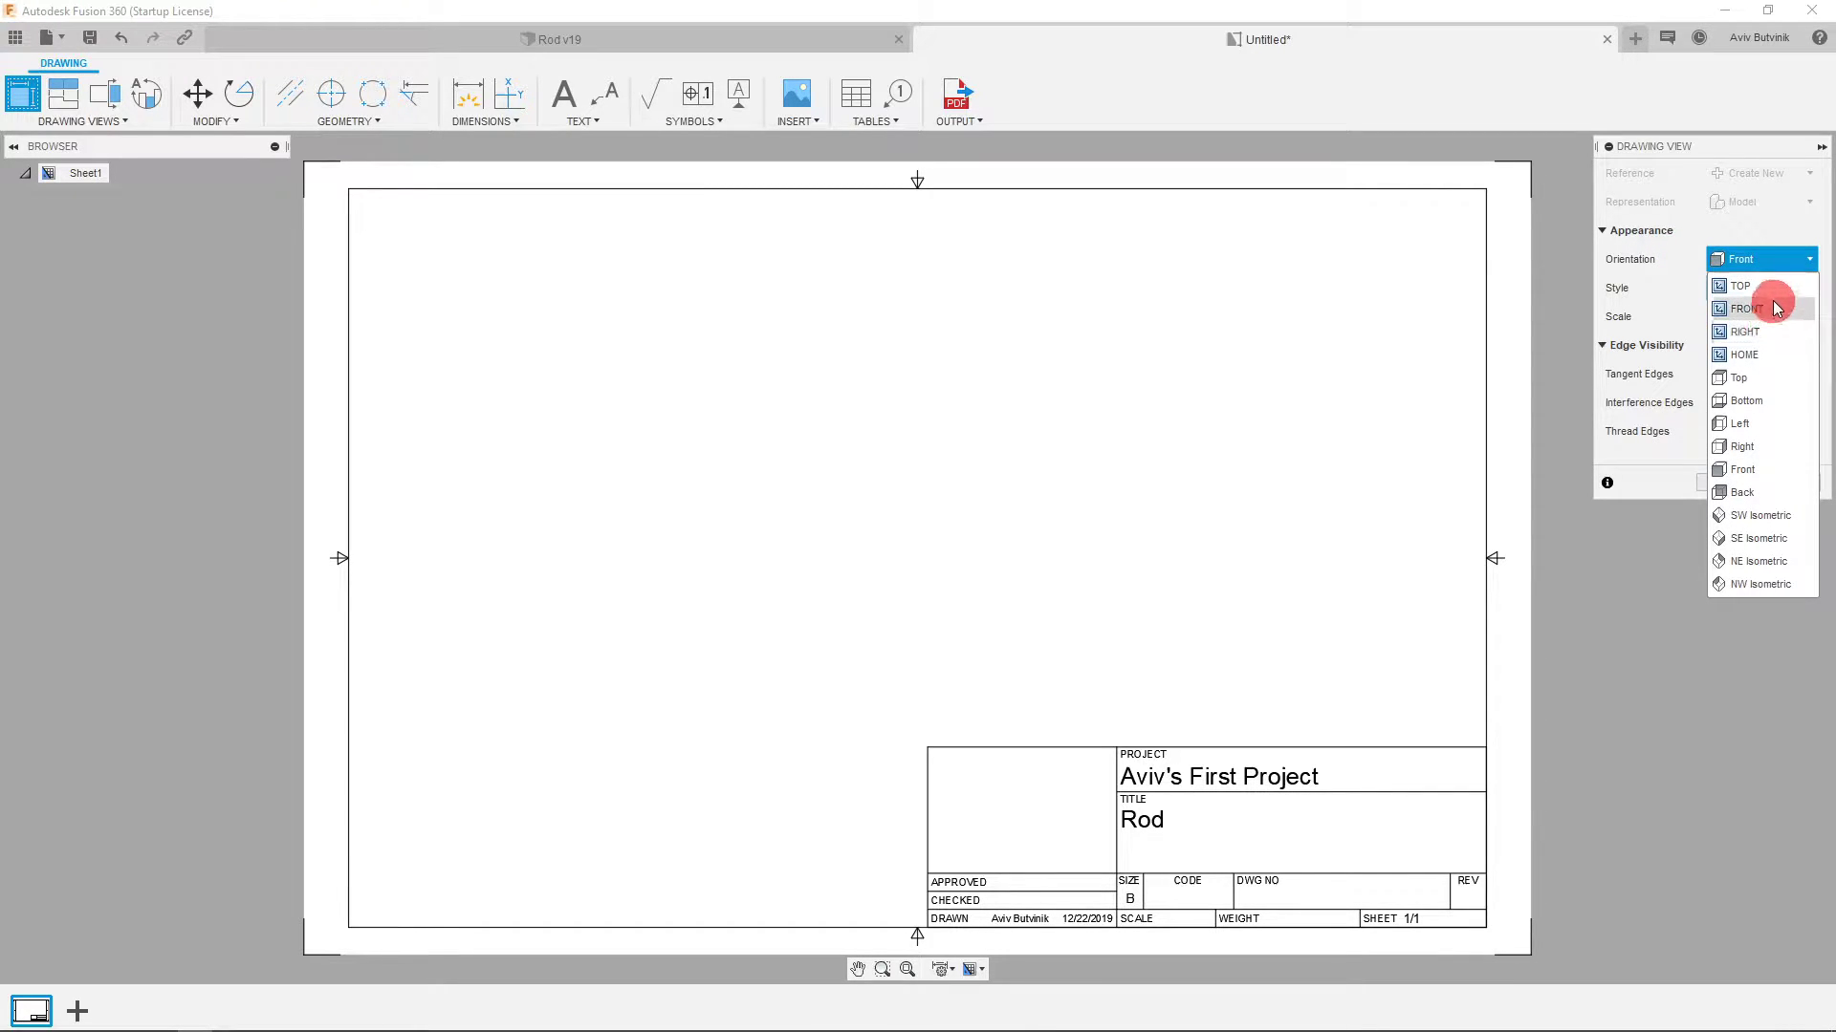
click(1774, 290)
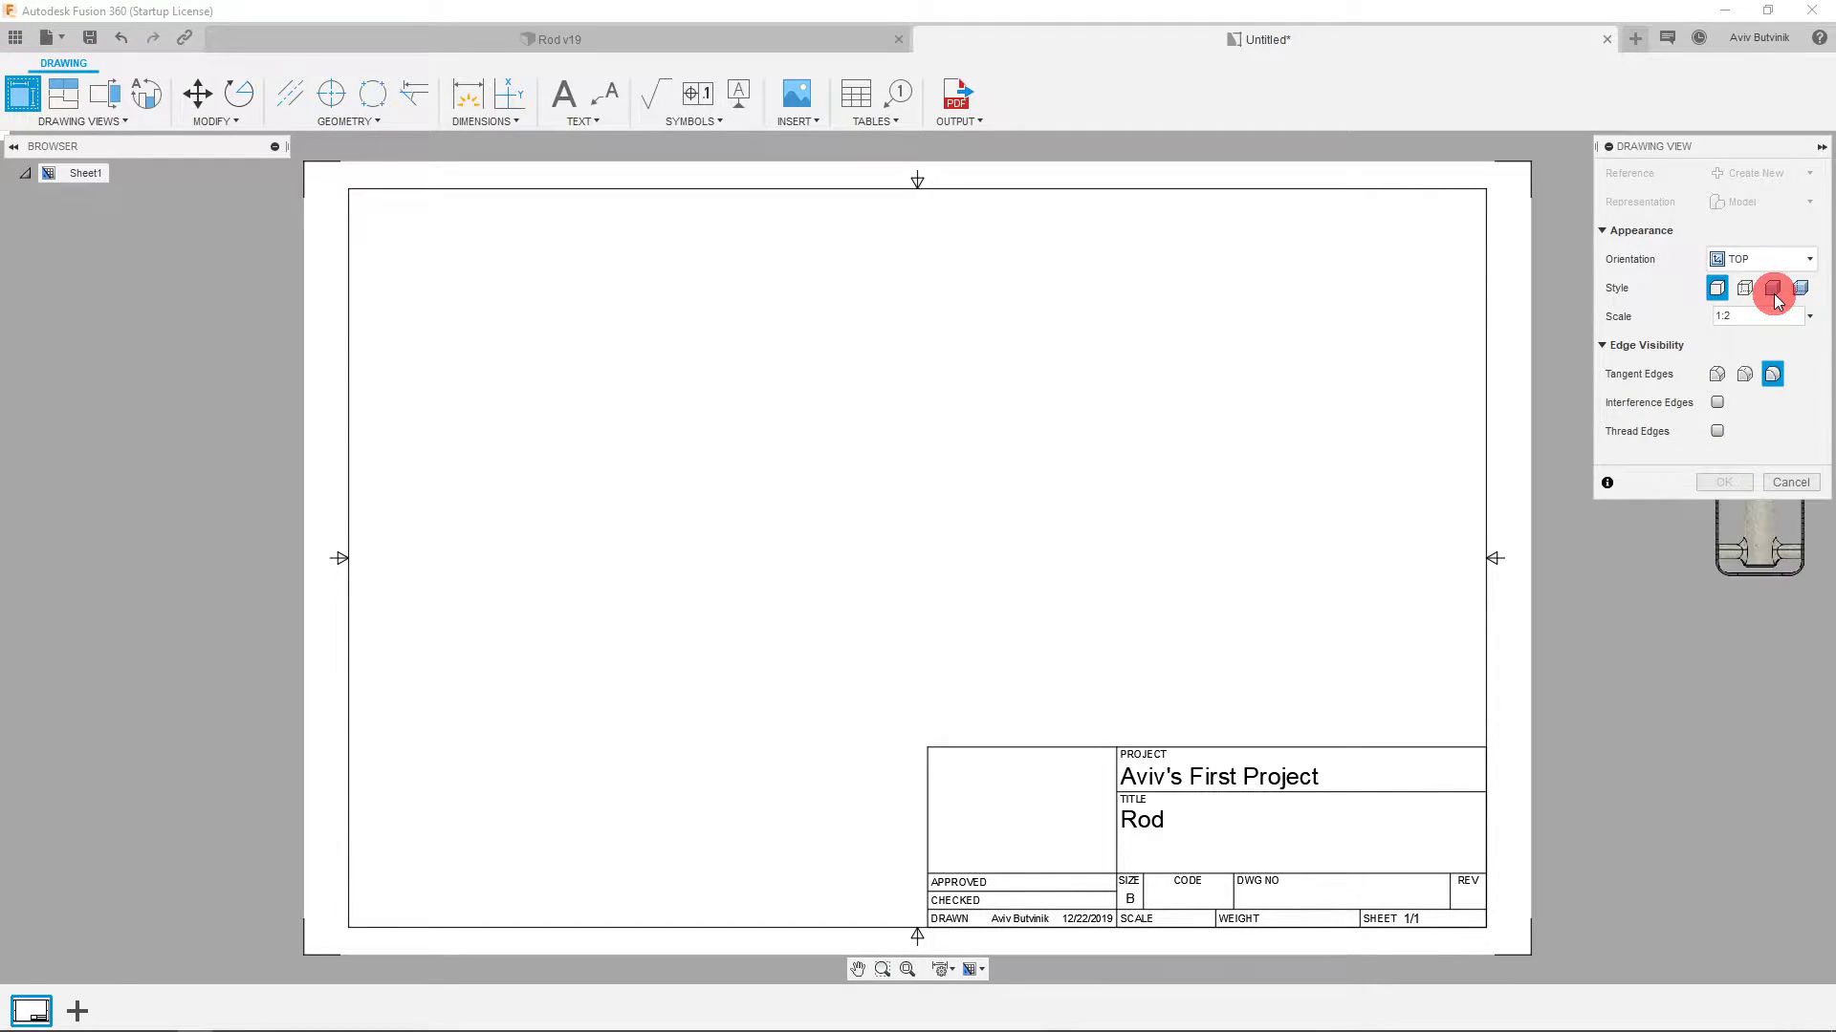
click(1718, 289)
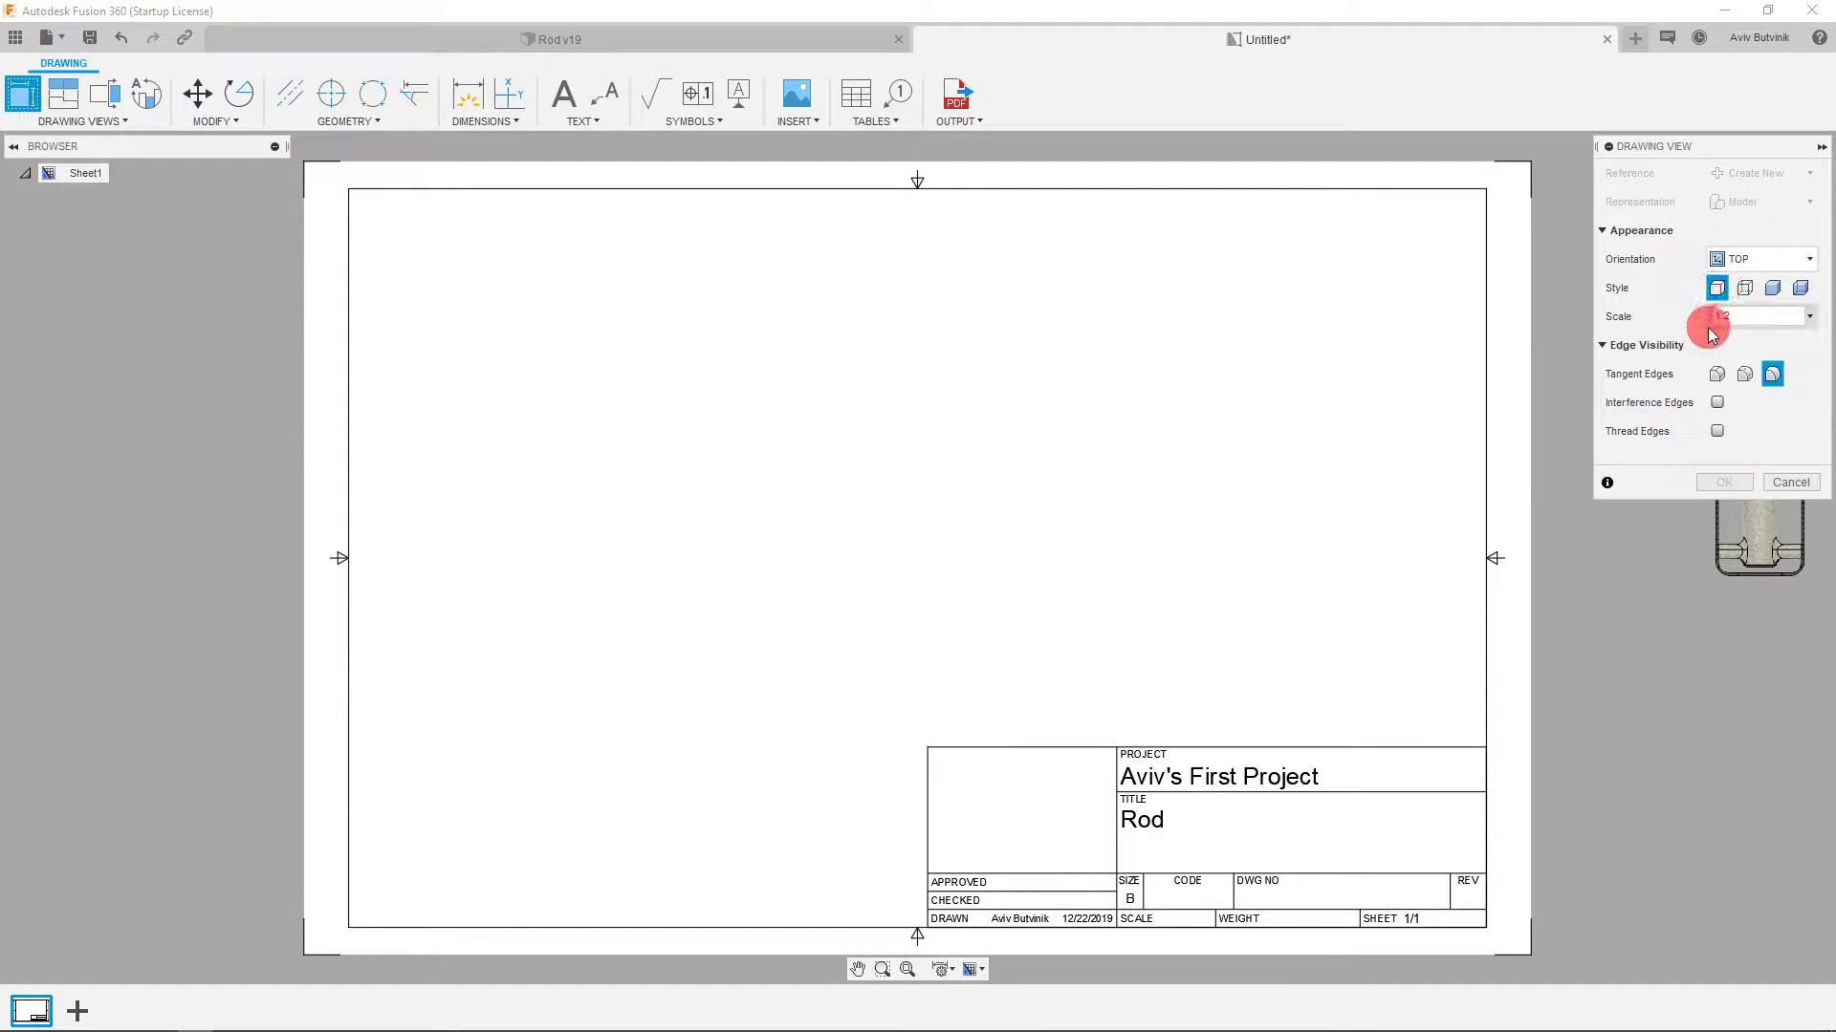
double_click(1726, 321)
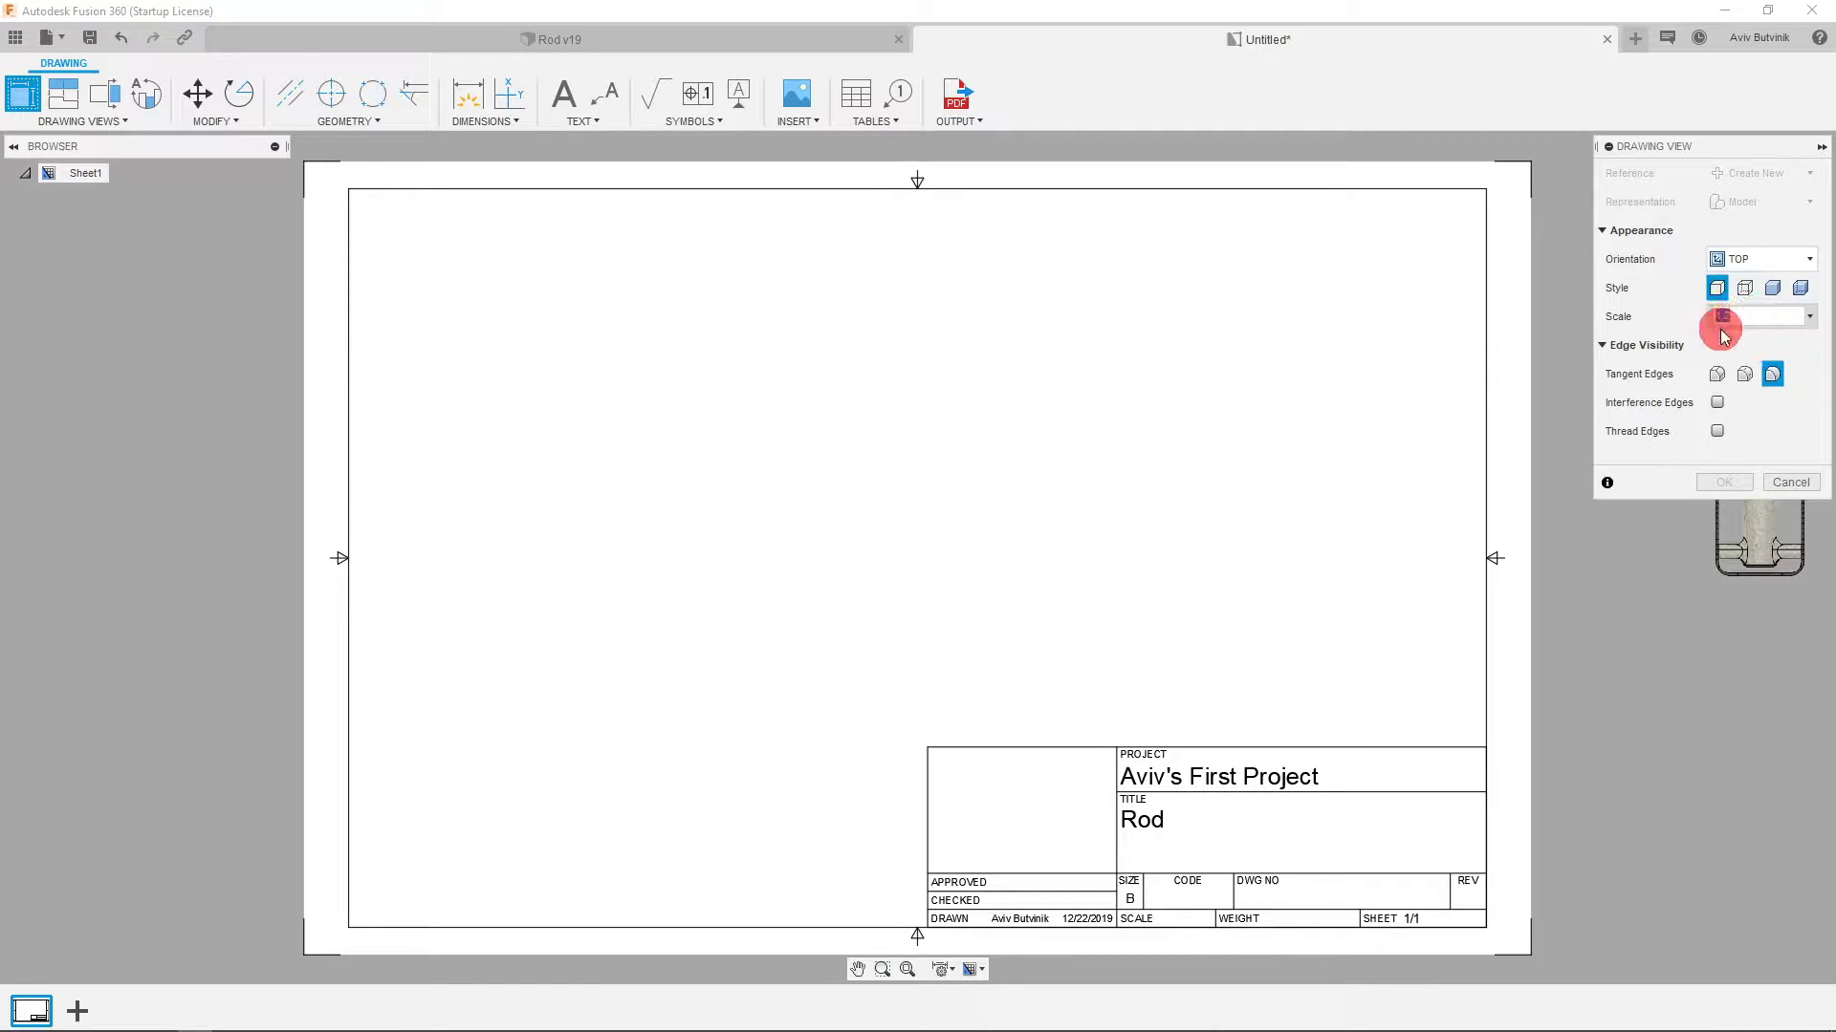
text(1)
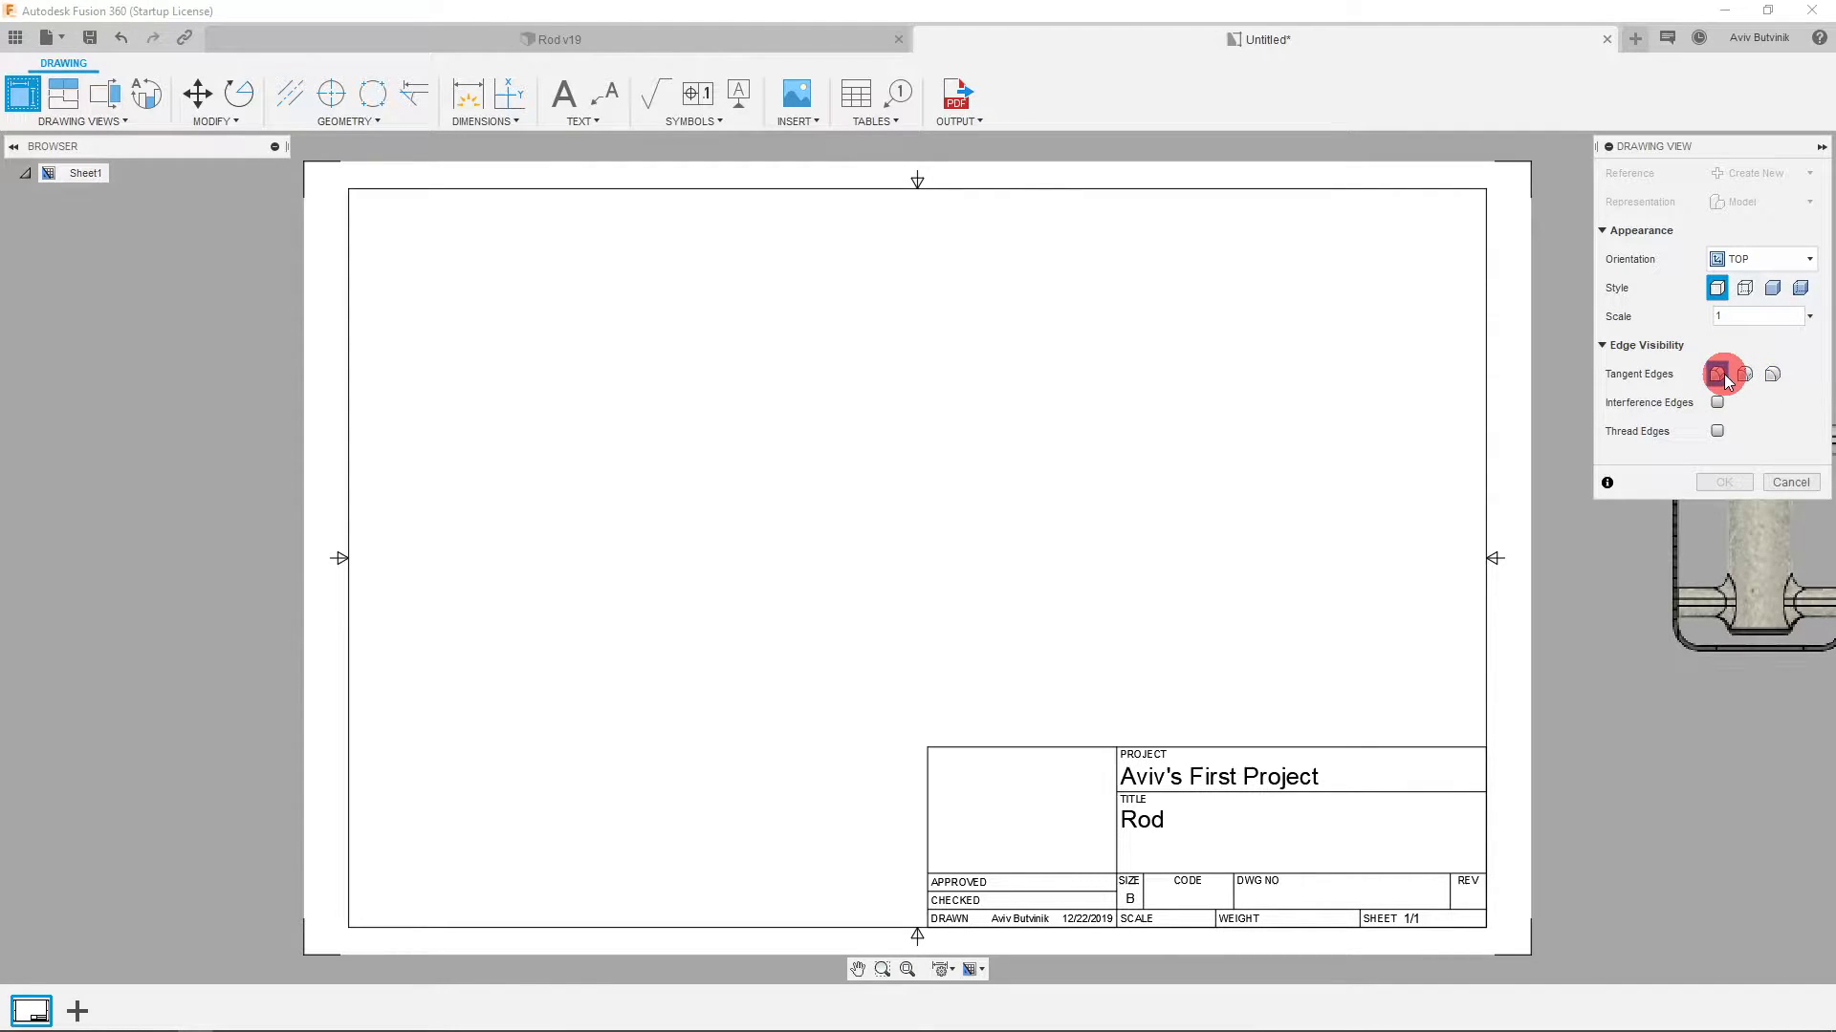
Show full-length tangent edges, interference edges and thread edges, and place the base view in the upper-left area of the sheet.
click(1718, 403)
click(1718, 432)
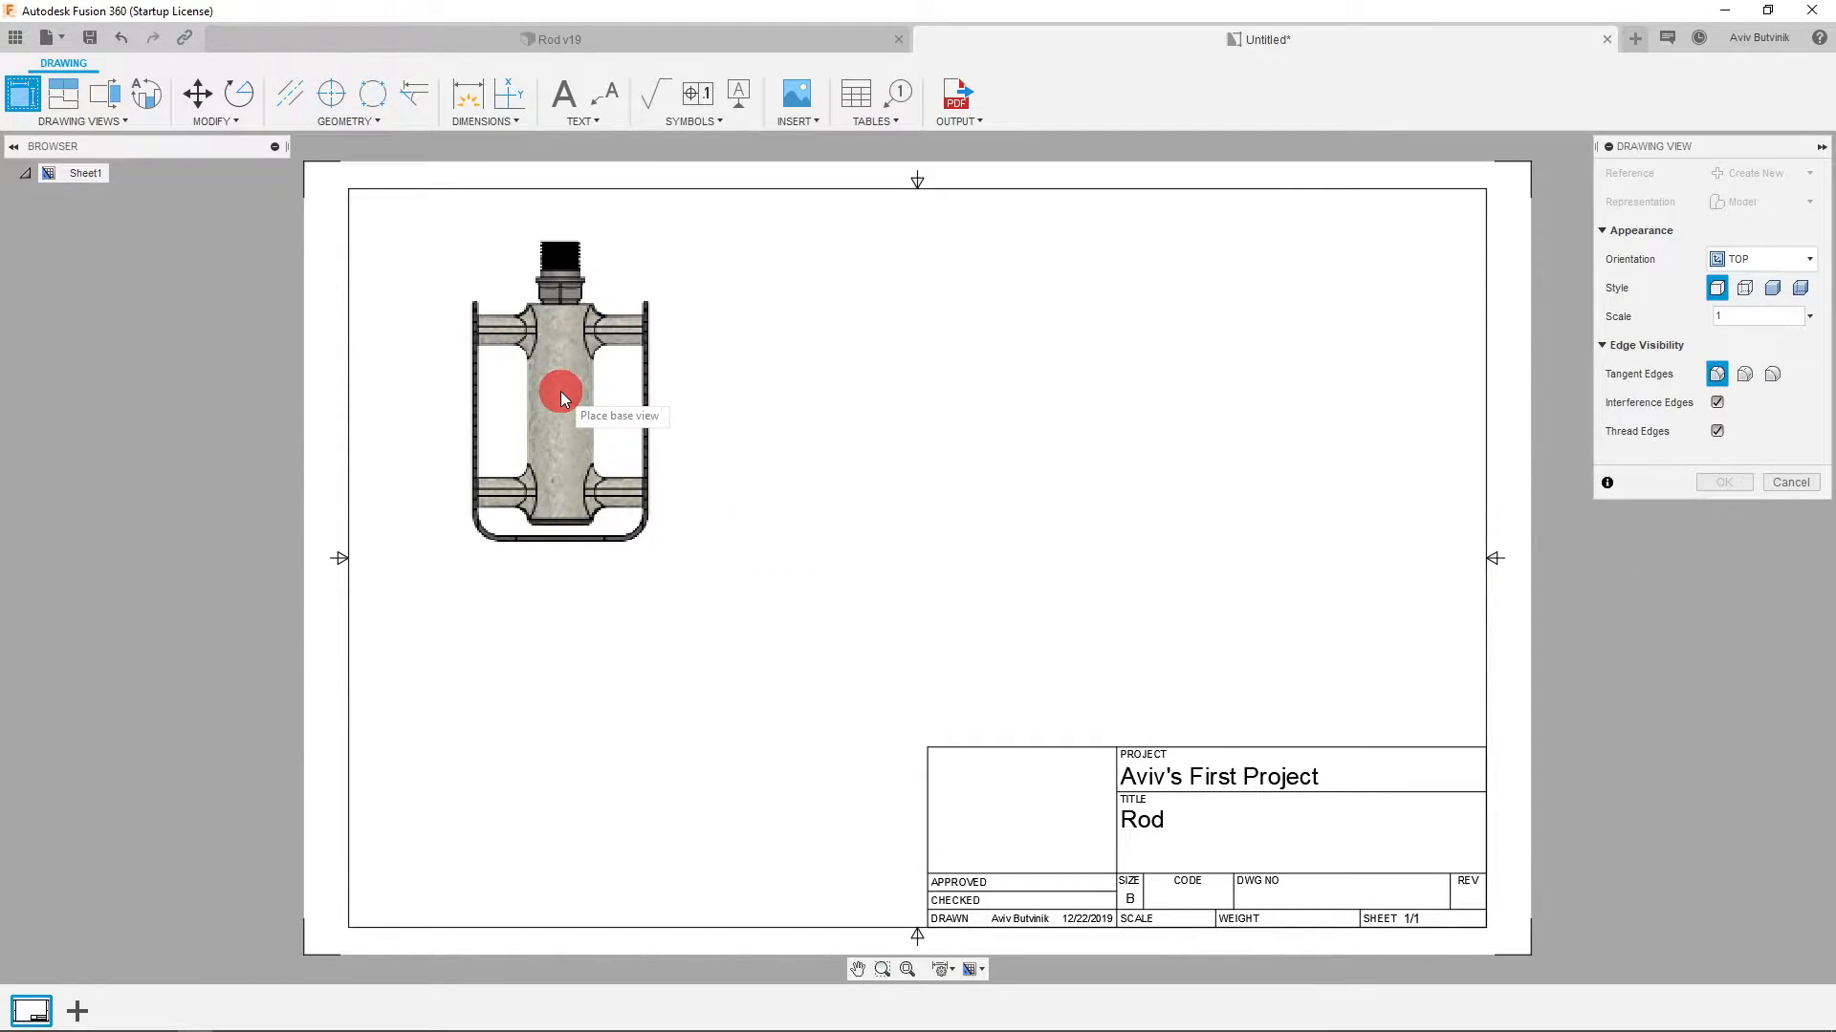
click(570, 392)
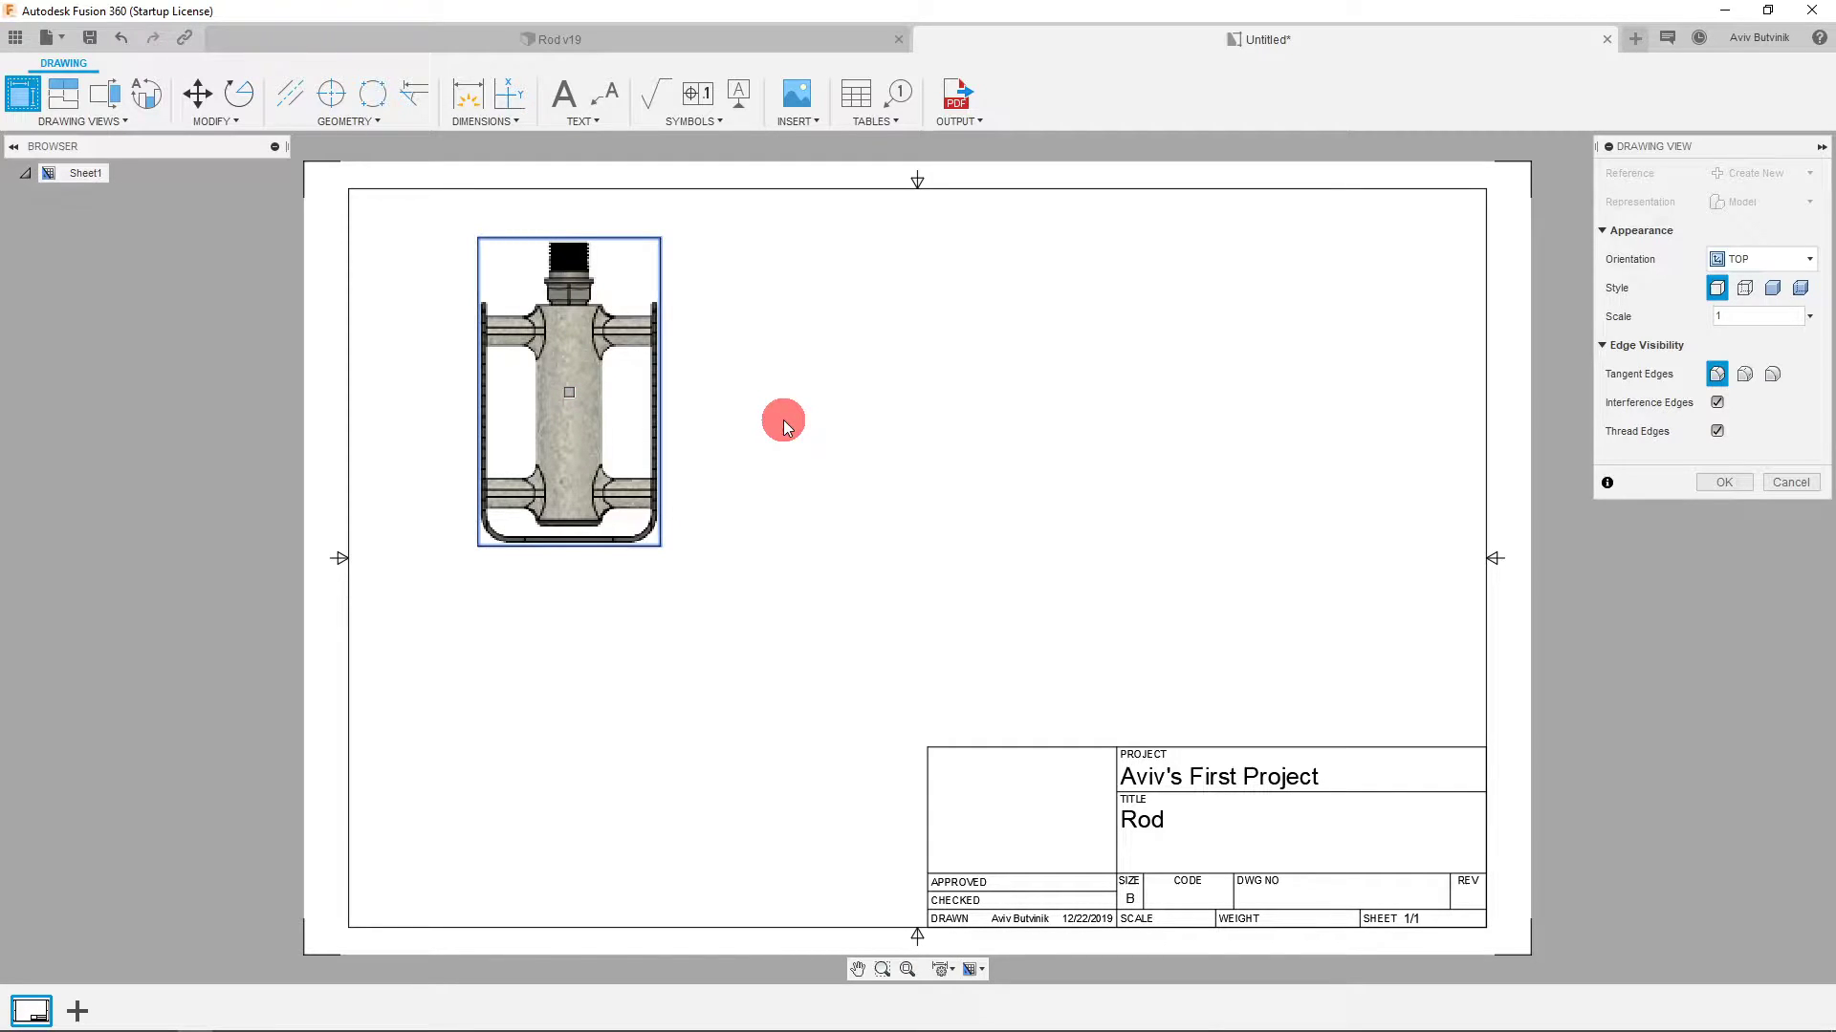
click(1721, 482)
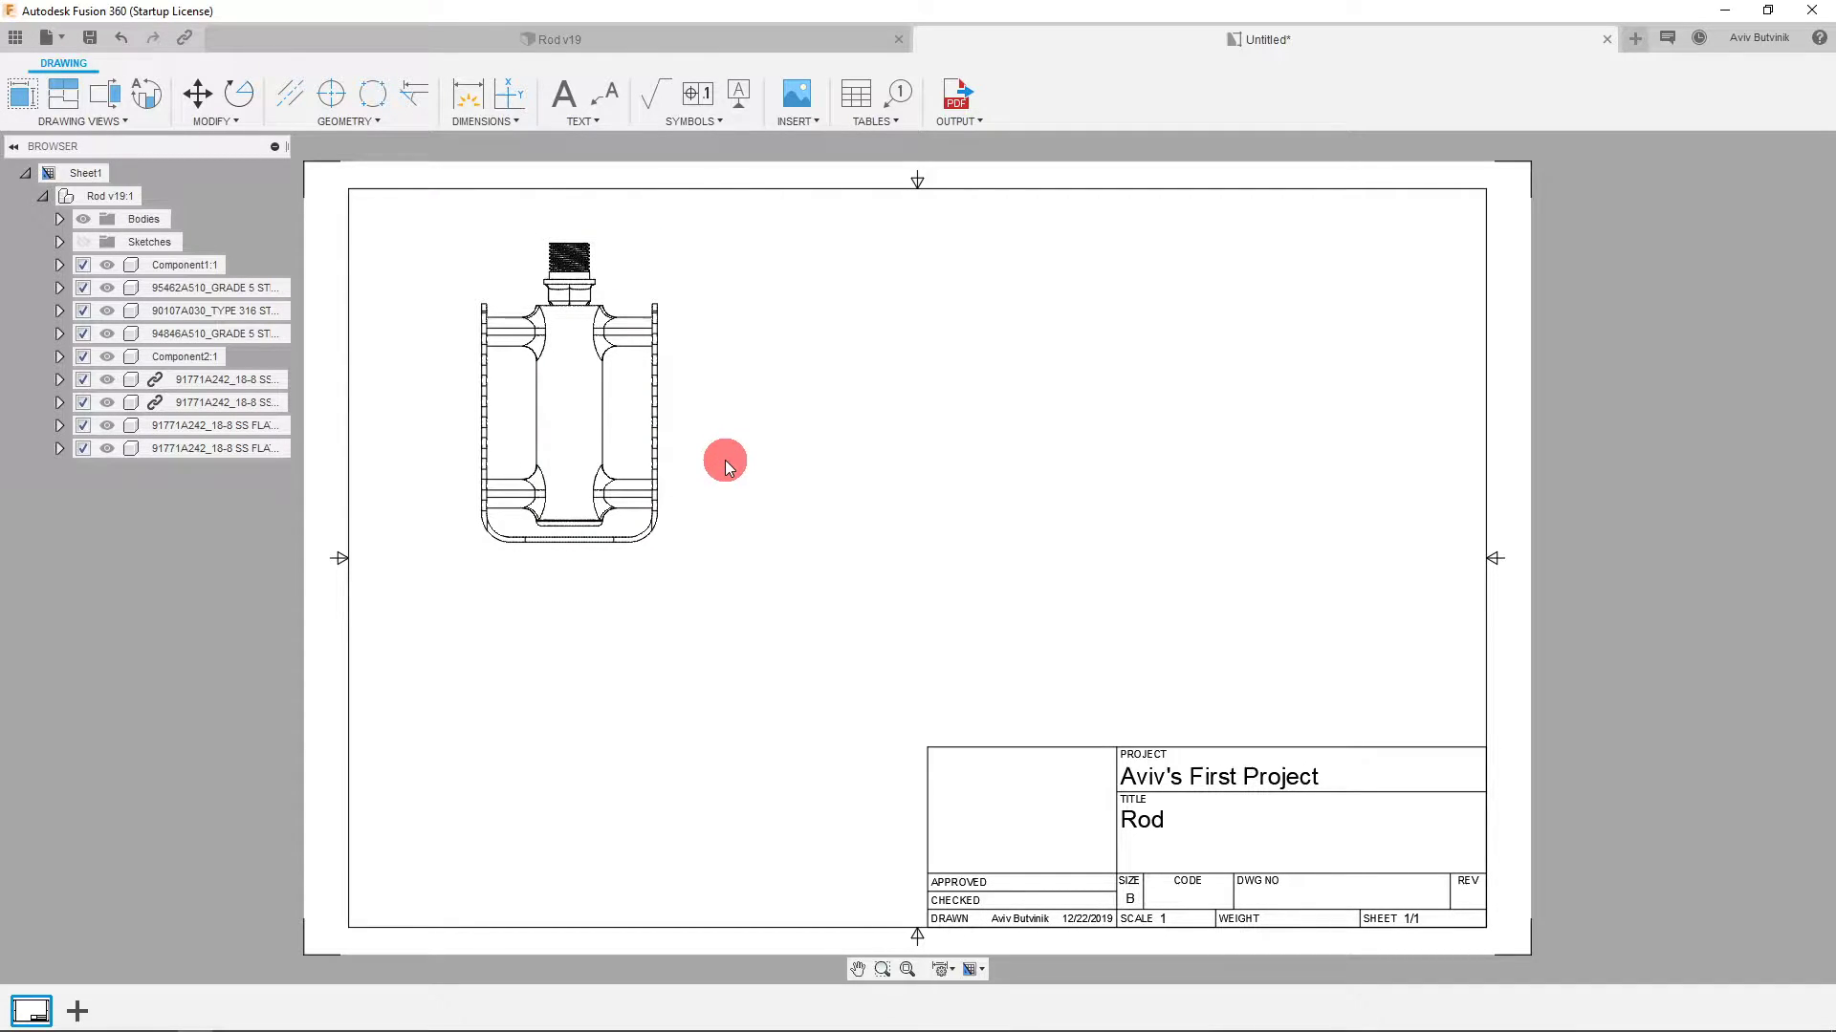
Move the base view closer to the upper-left corner of the sheet border.
click(667, 424)
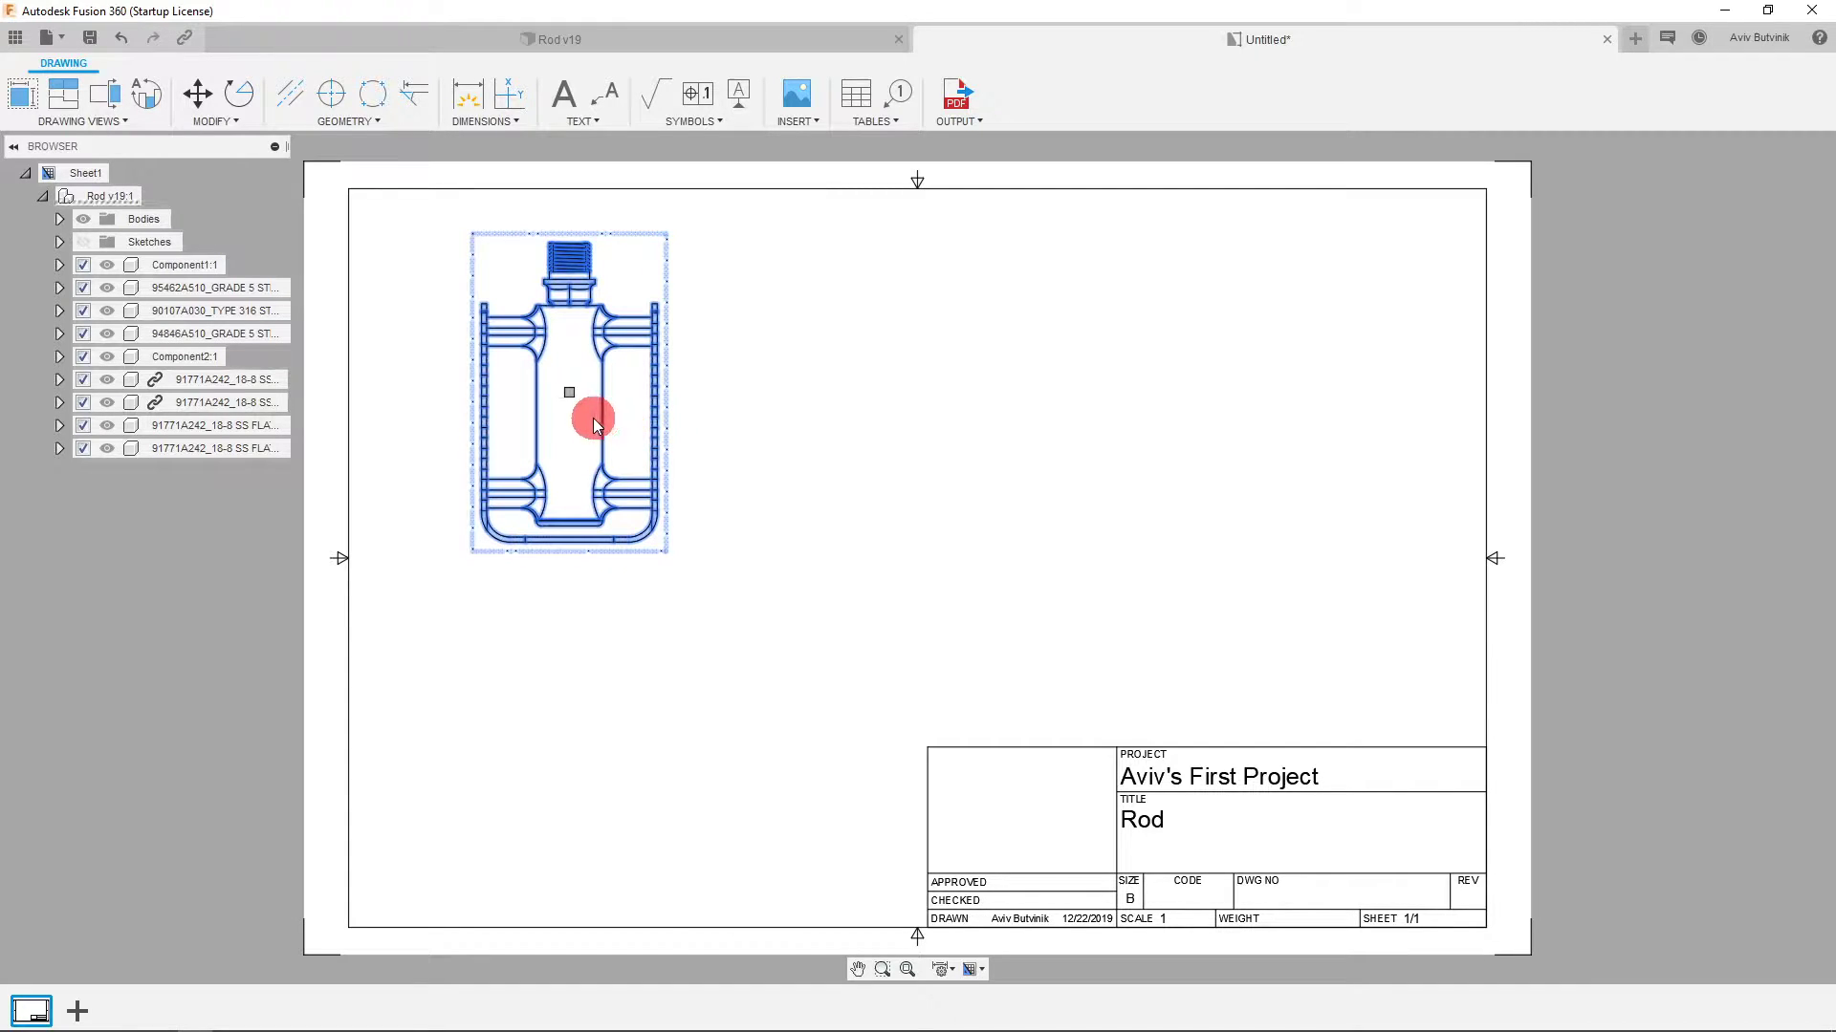
mouse_move(598, 411)
mouse_down()
mouse_move(487, 394)
mouse_move(524, 428)
mouse_up()
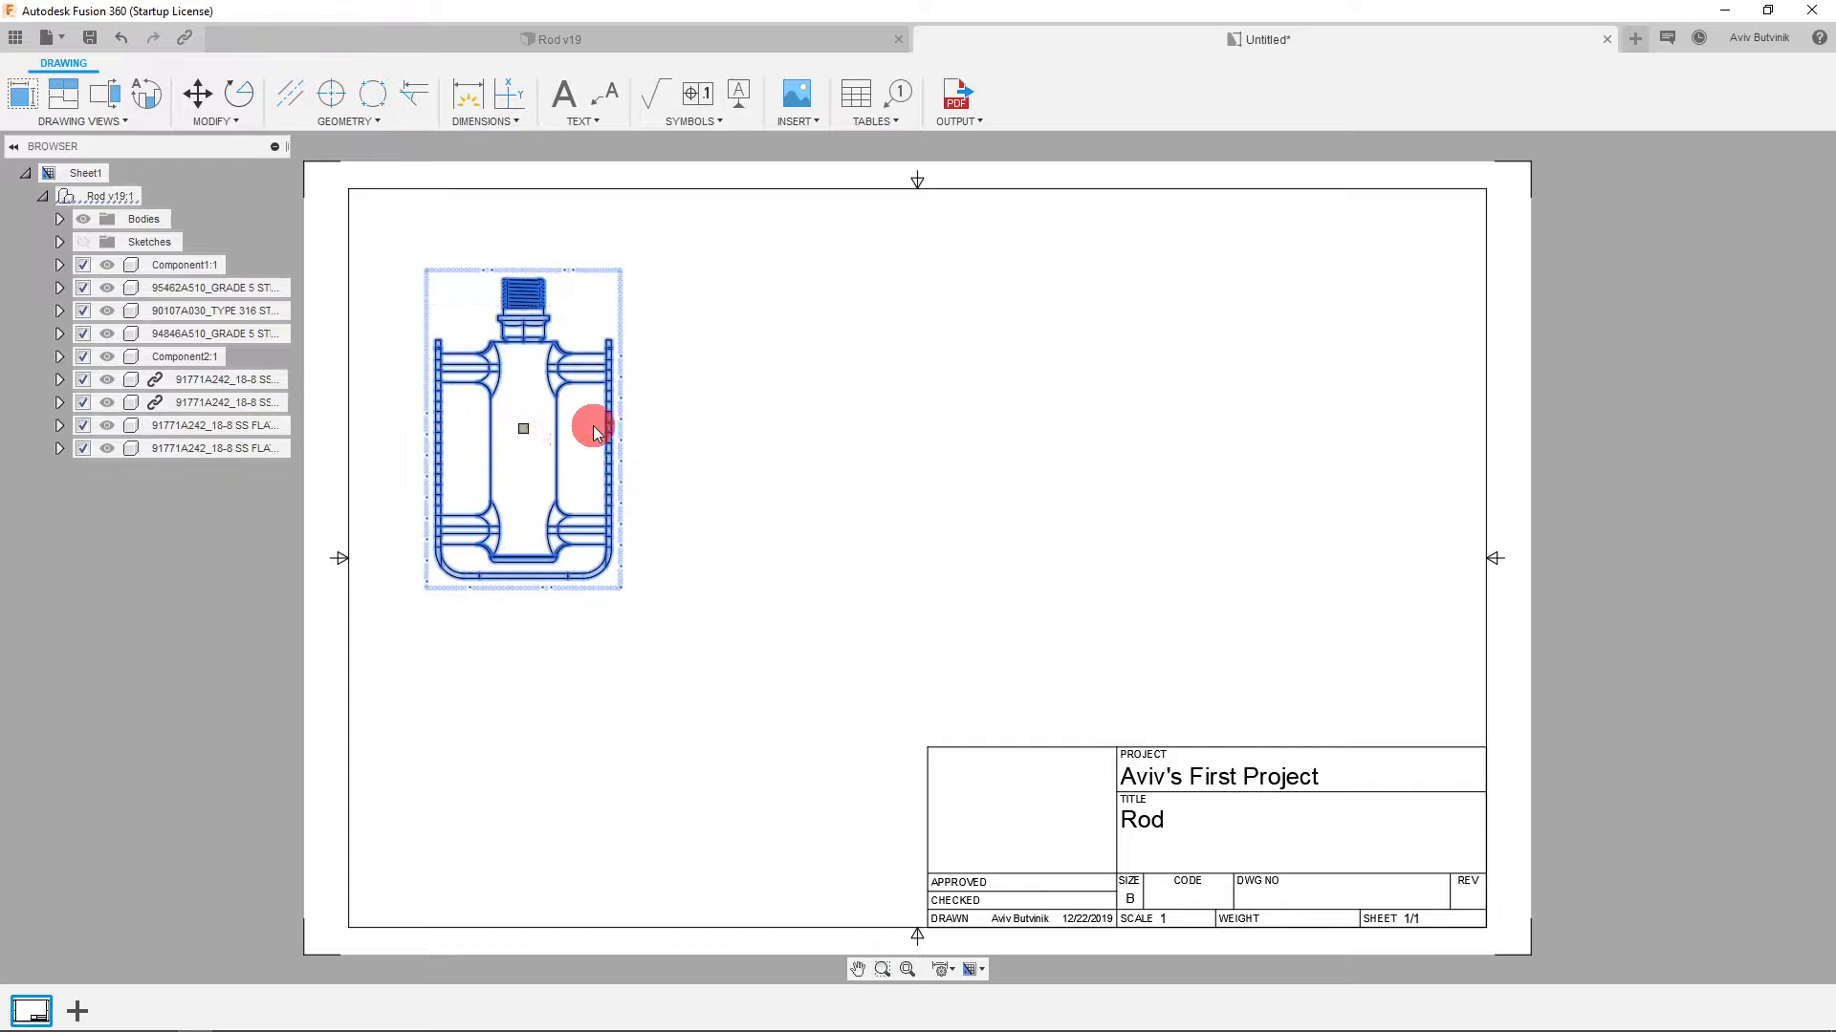
click(524, 429)
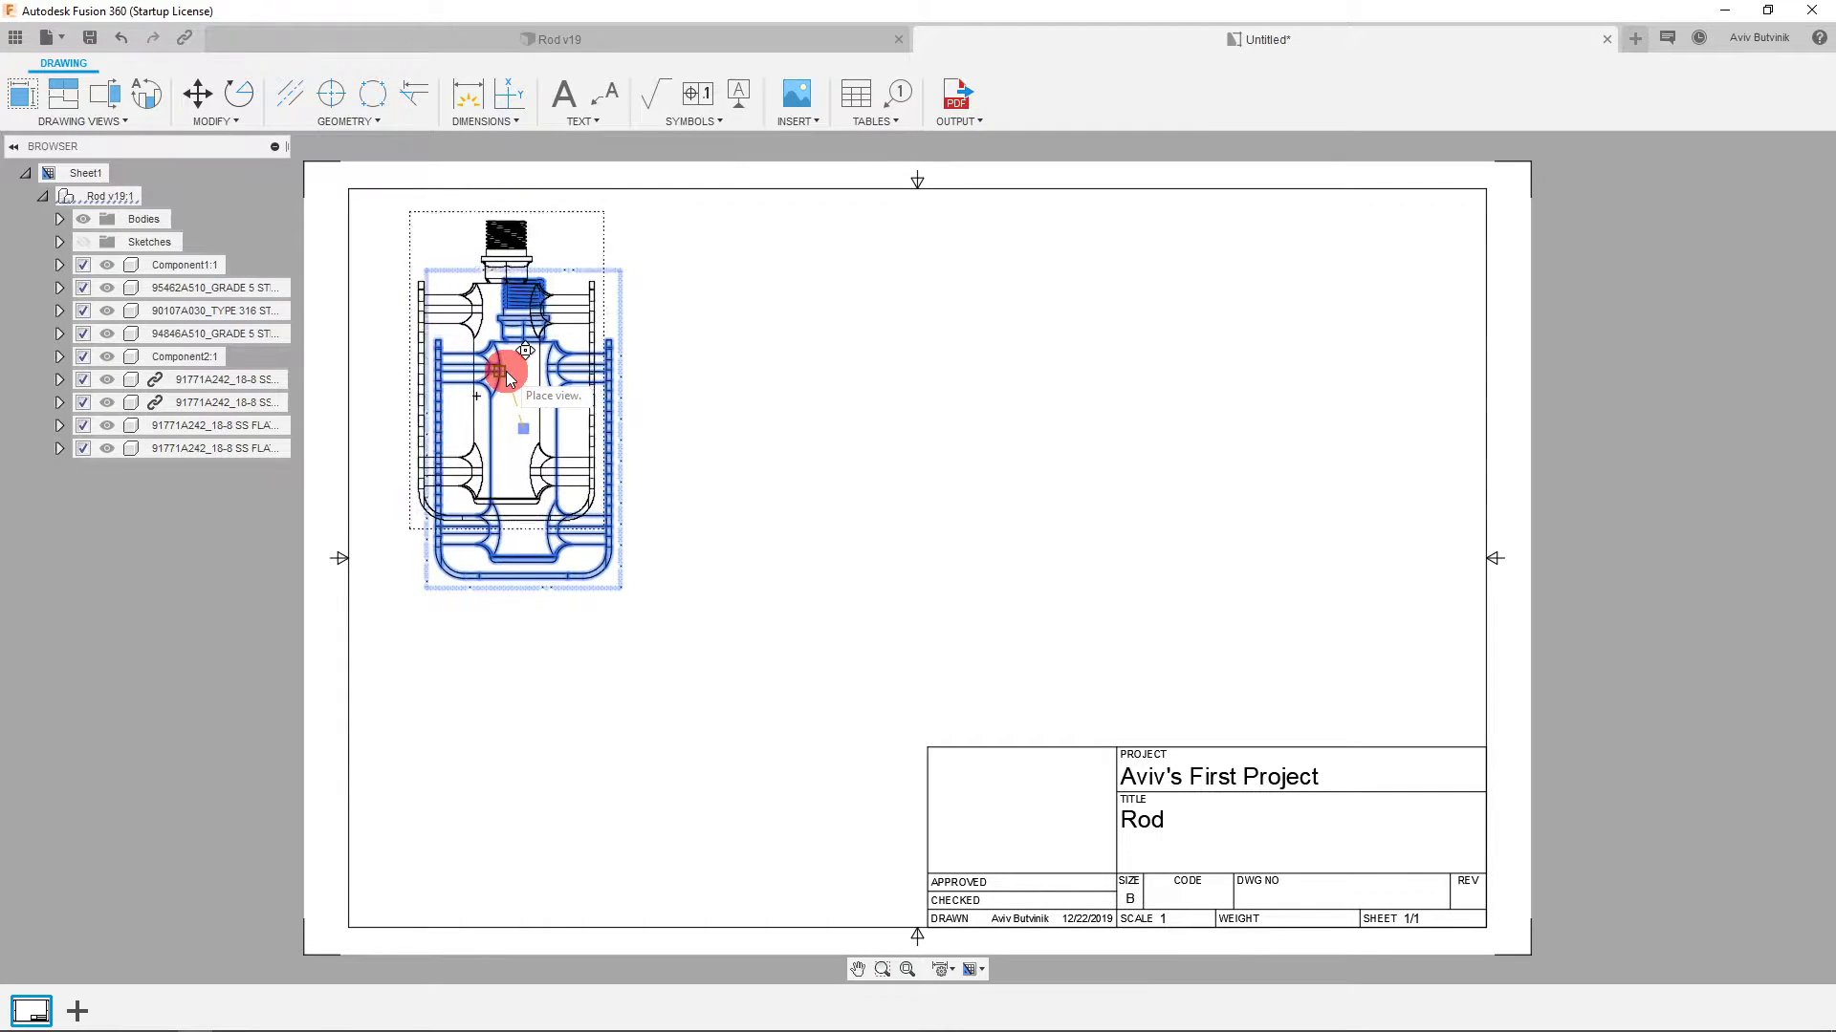
click(506, 371)
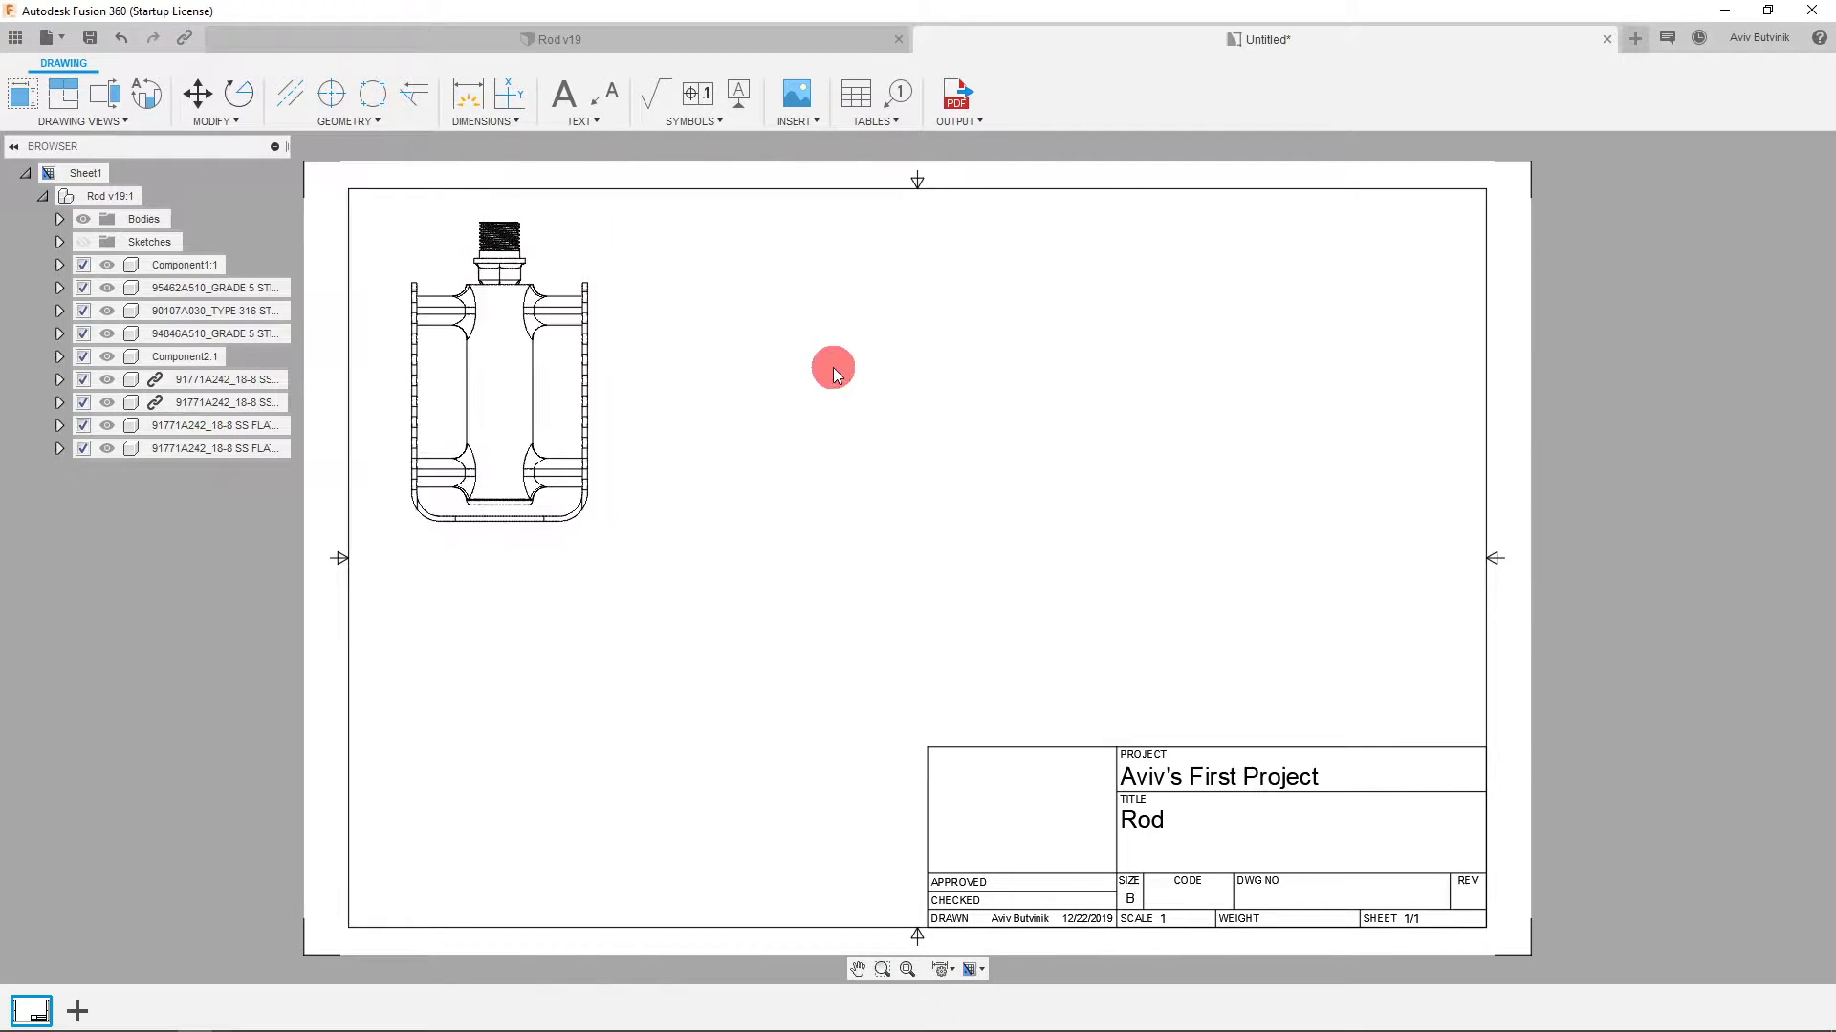
click(535, 497)
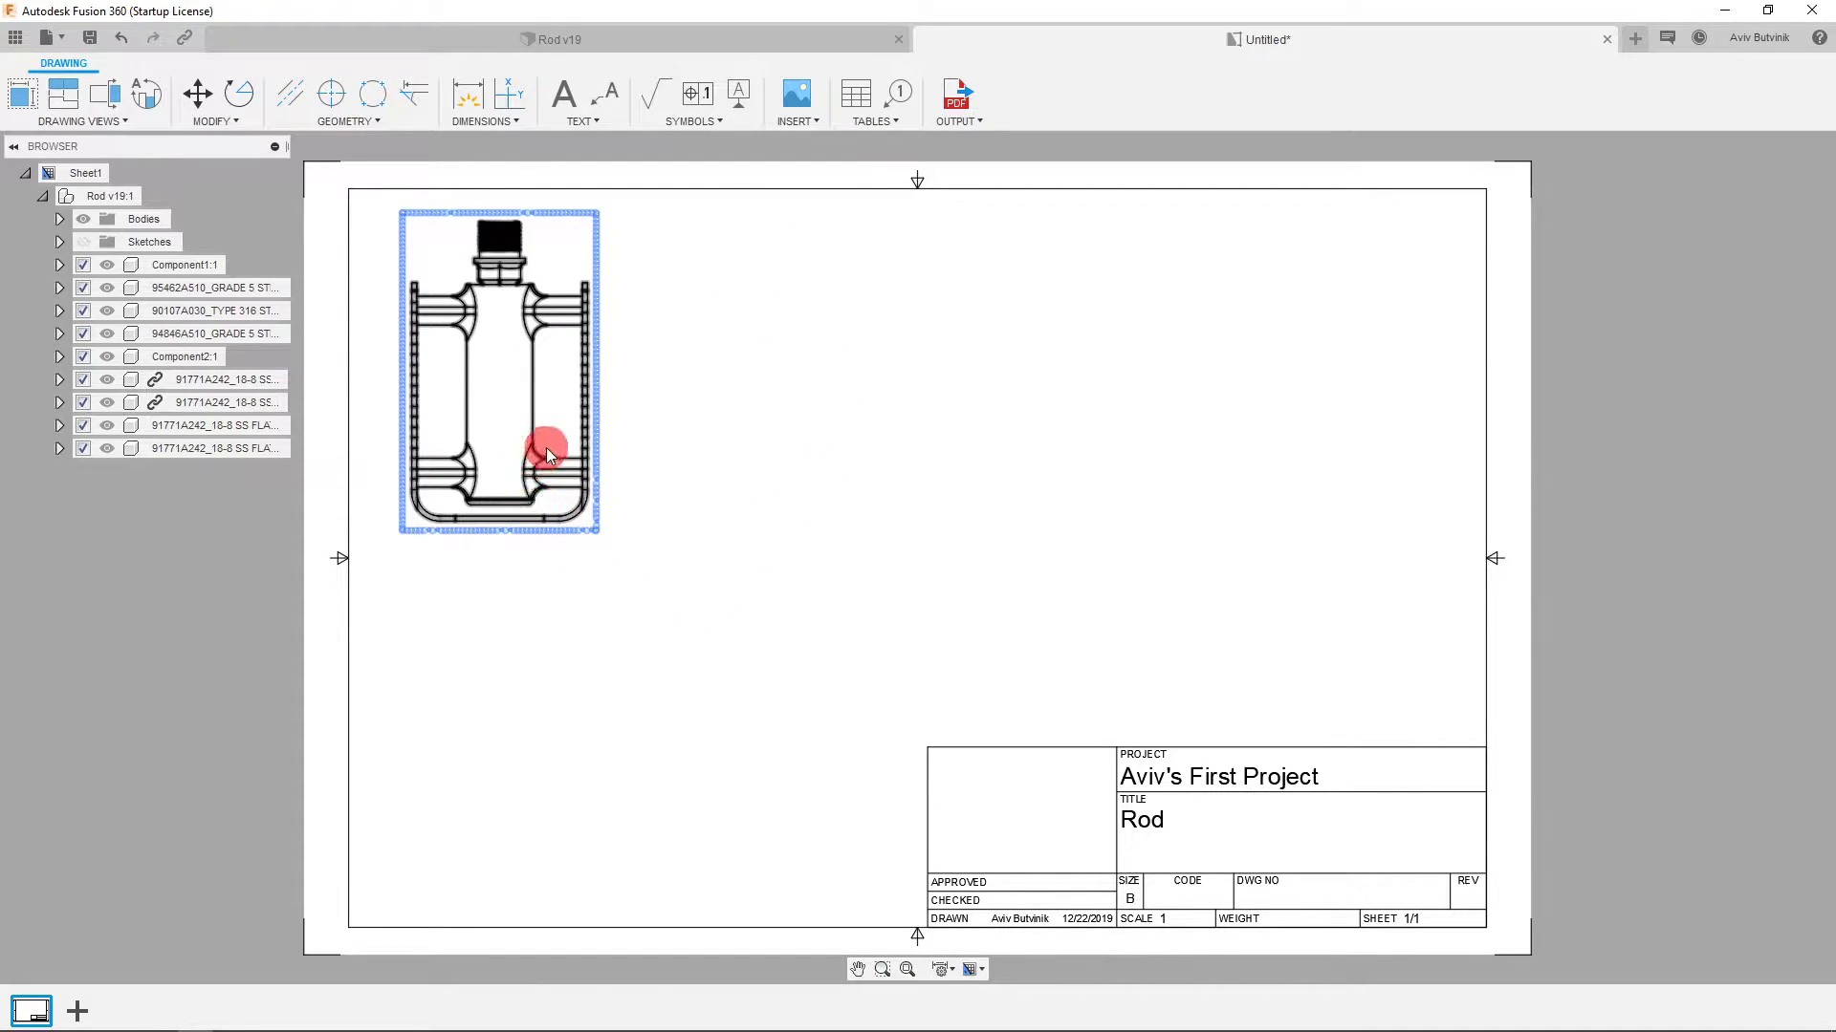
click(732, 616)
Project a side view from the base view and place it to its right.
click(66, 99)
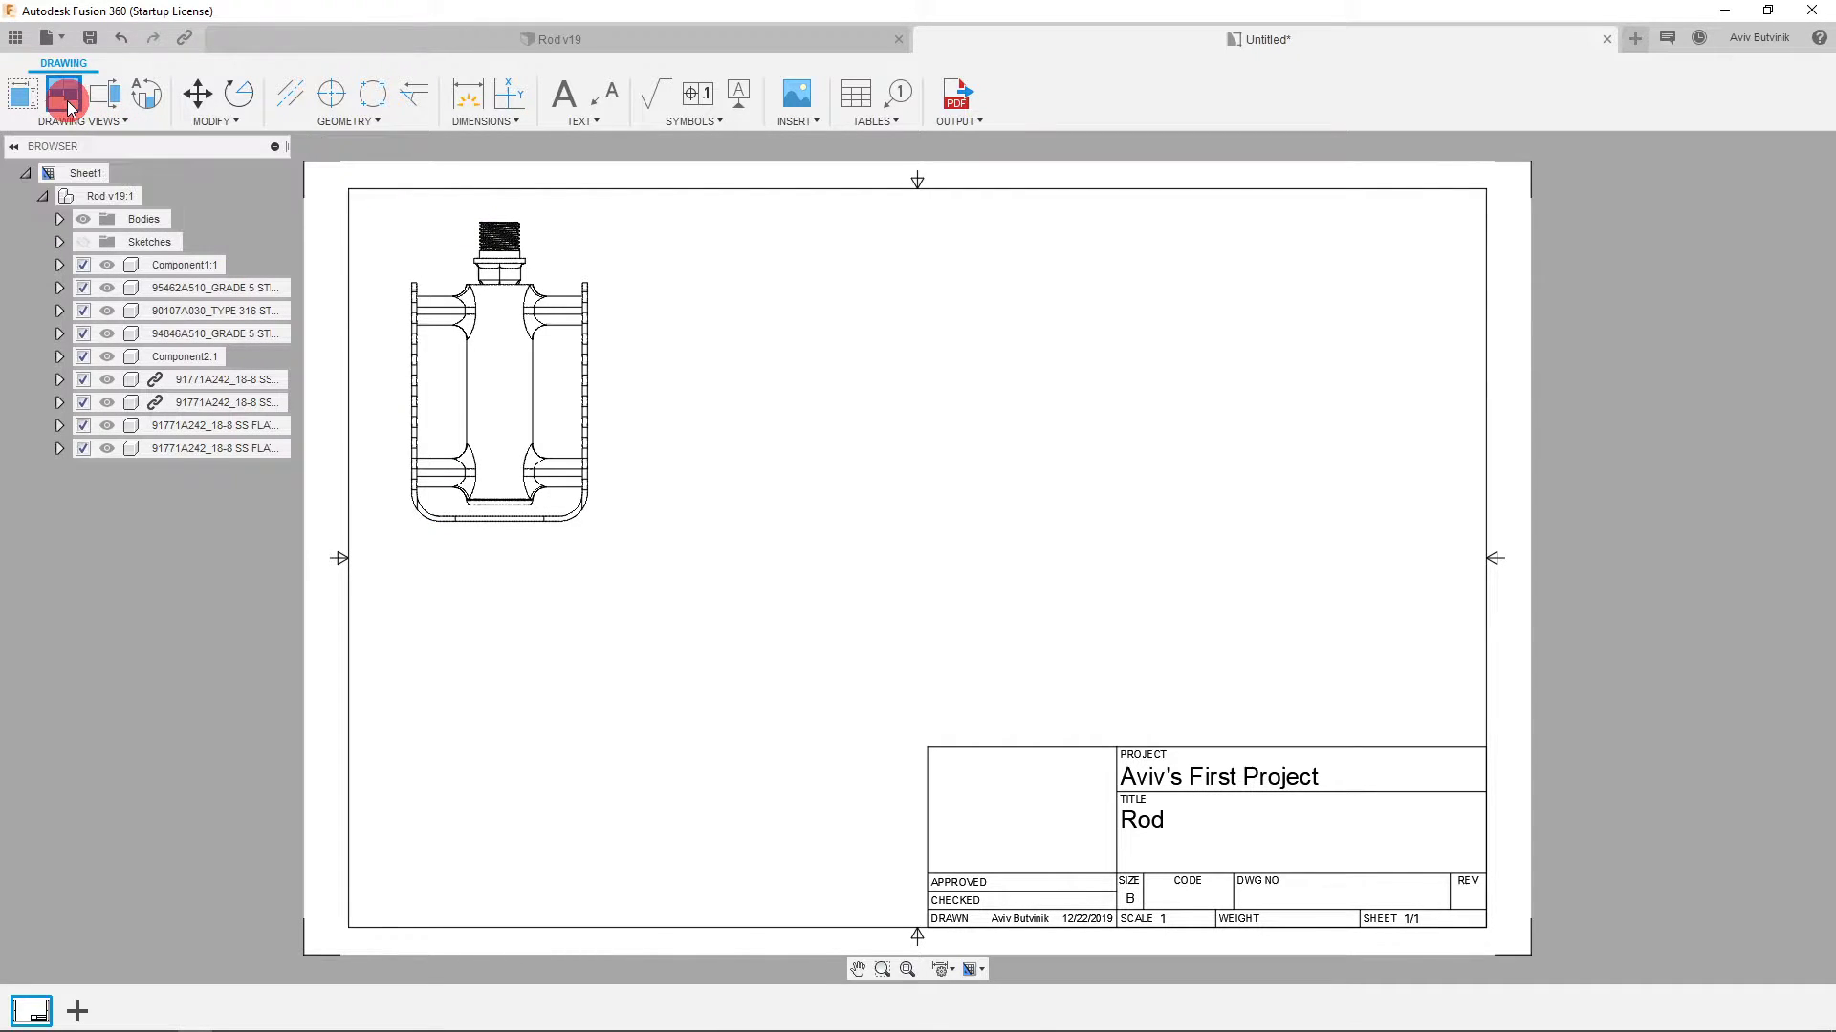
click(269, 174)
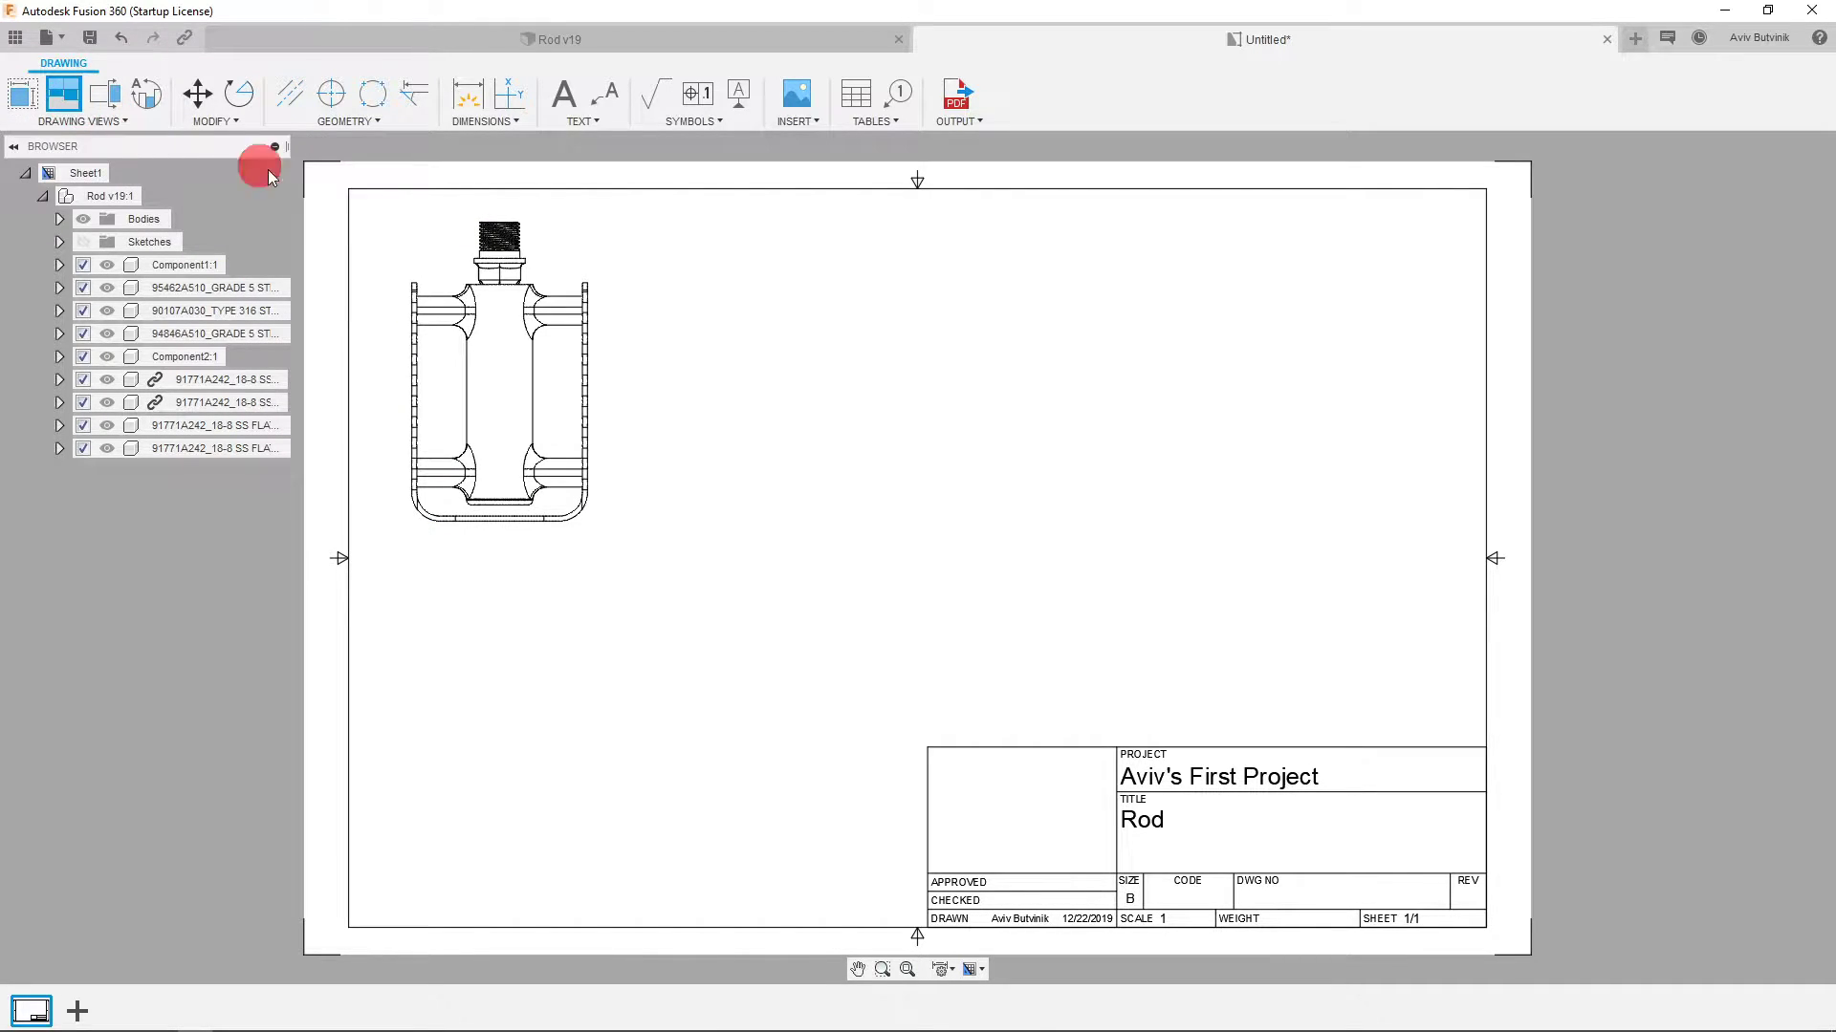
click(565, 392)
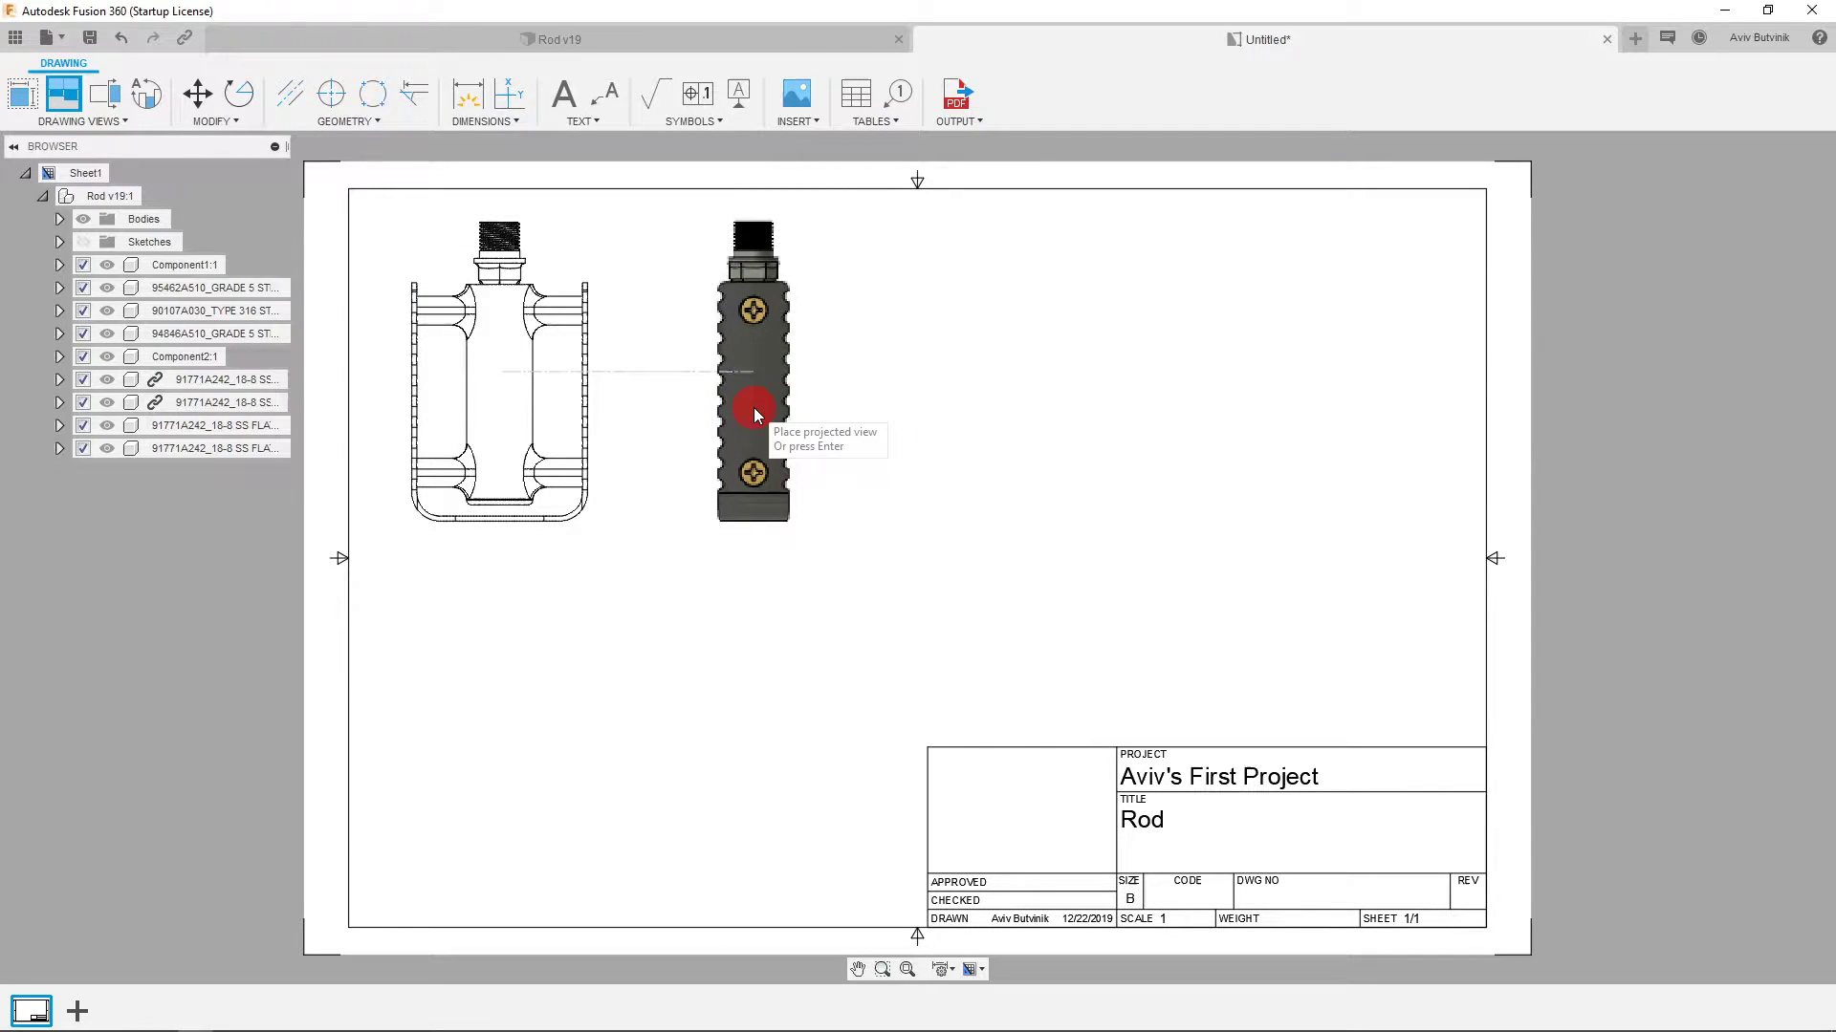
click(753, 407)
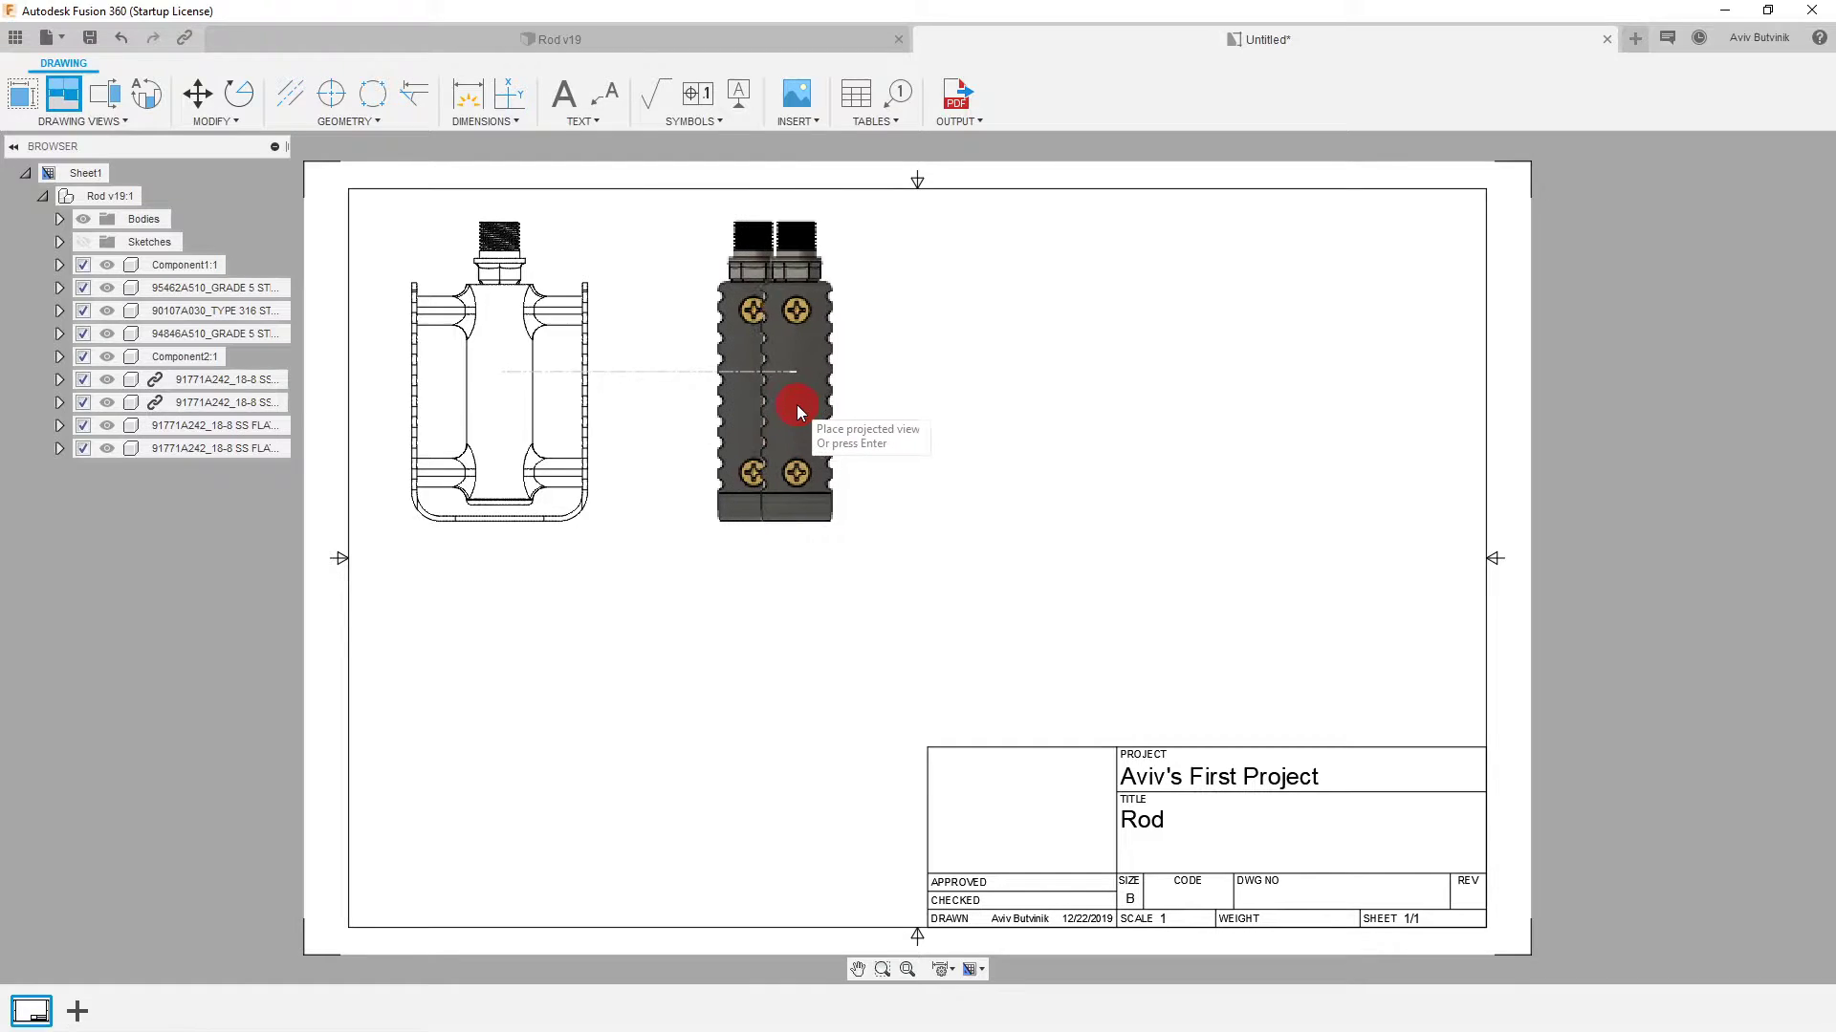
right_click(798, 411)
click(841, 404)
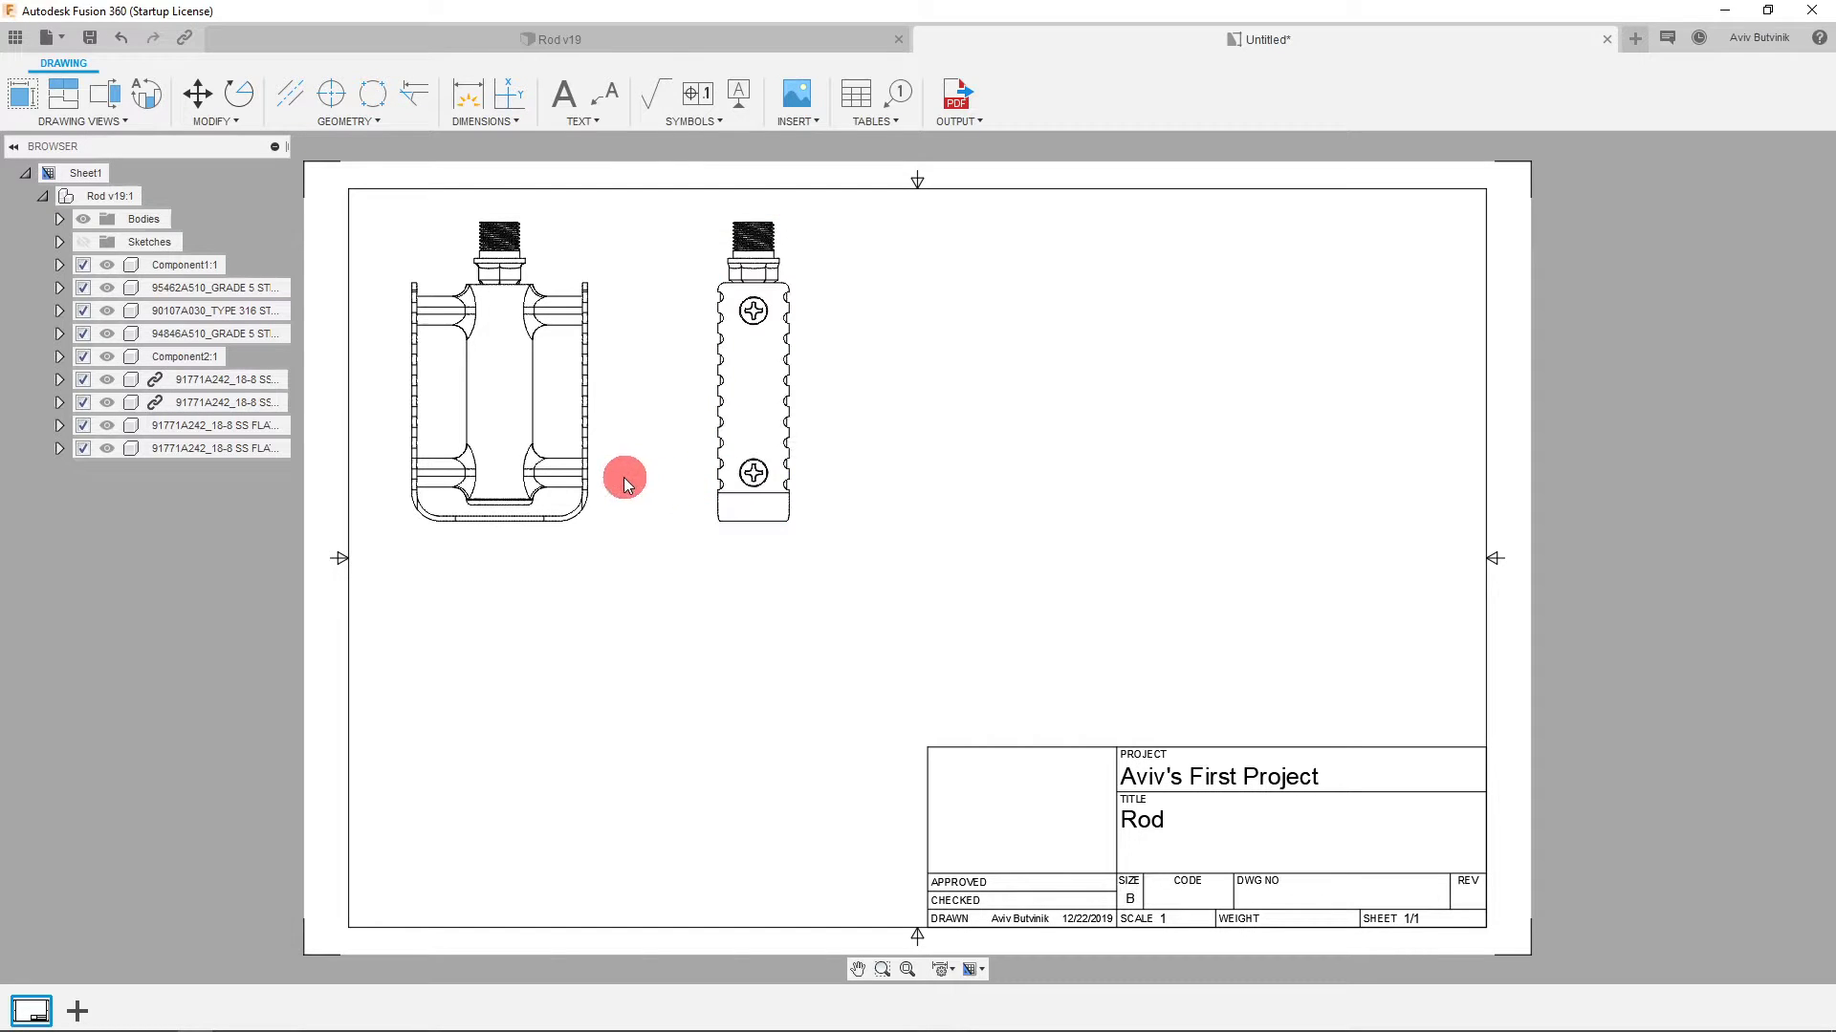
Move the base view down on the sheet to make room above it.
click(596, 469)
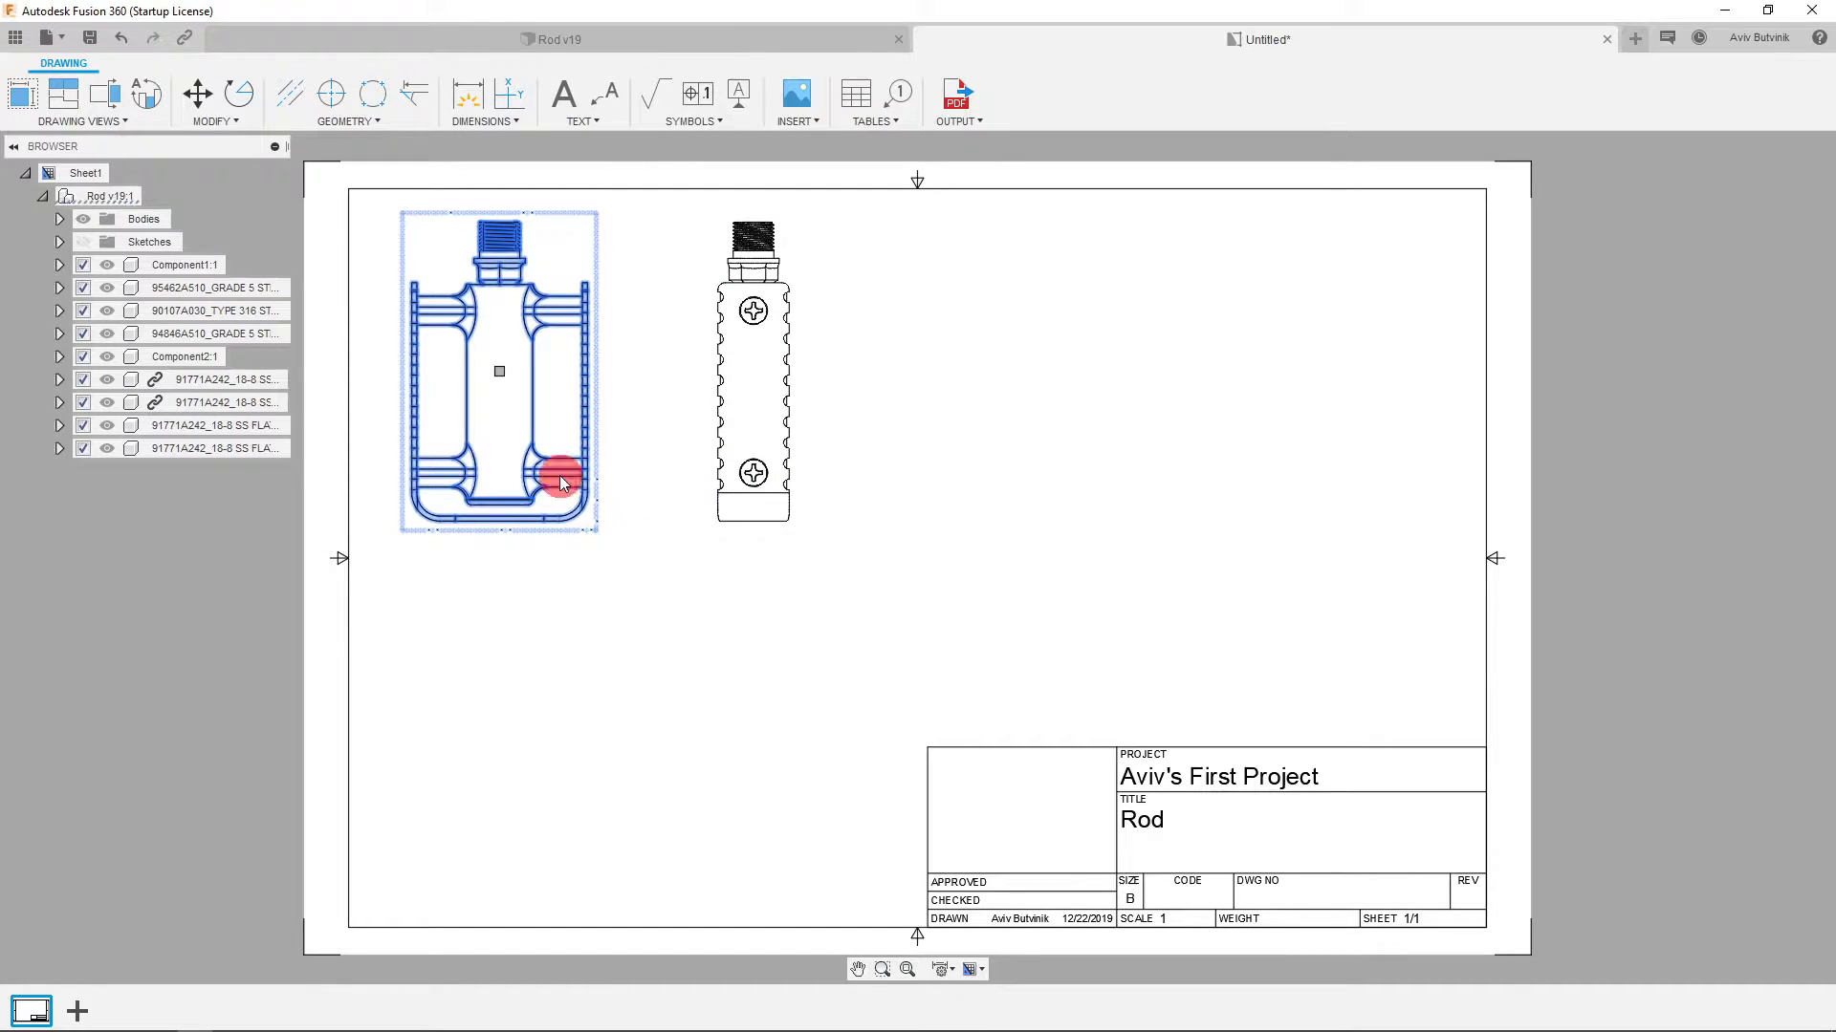
click(499, 373)
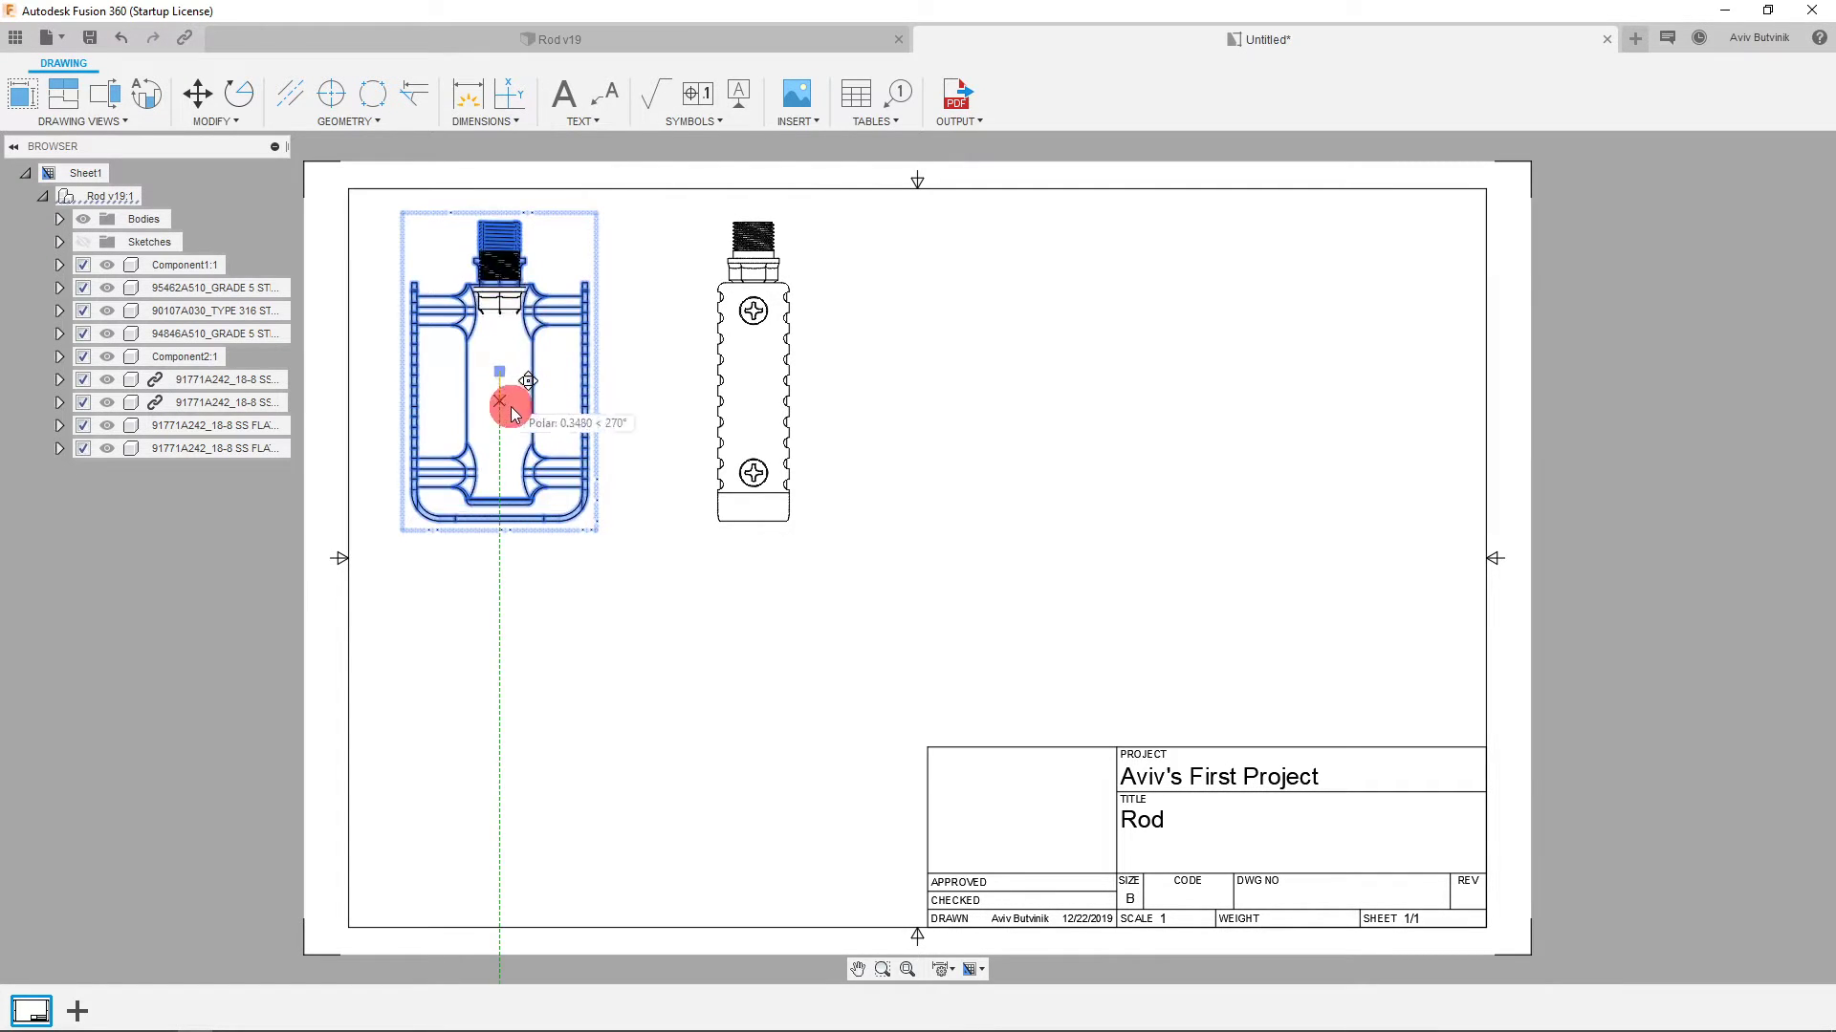
click(524, 503)
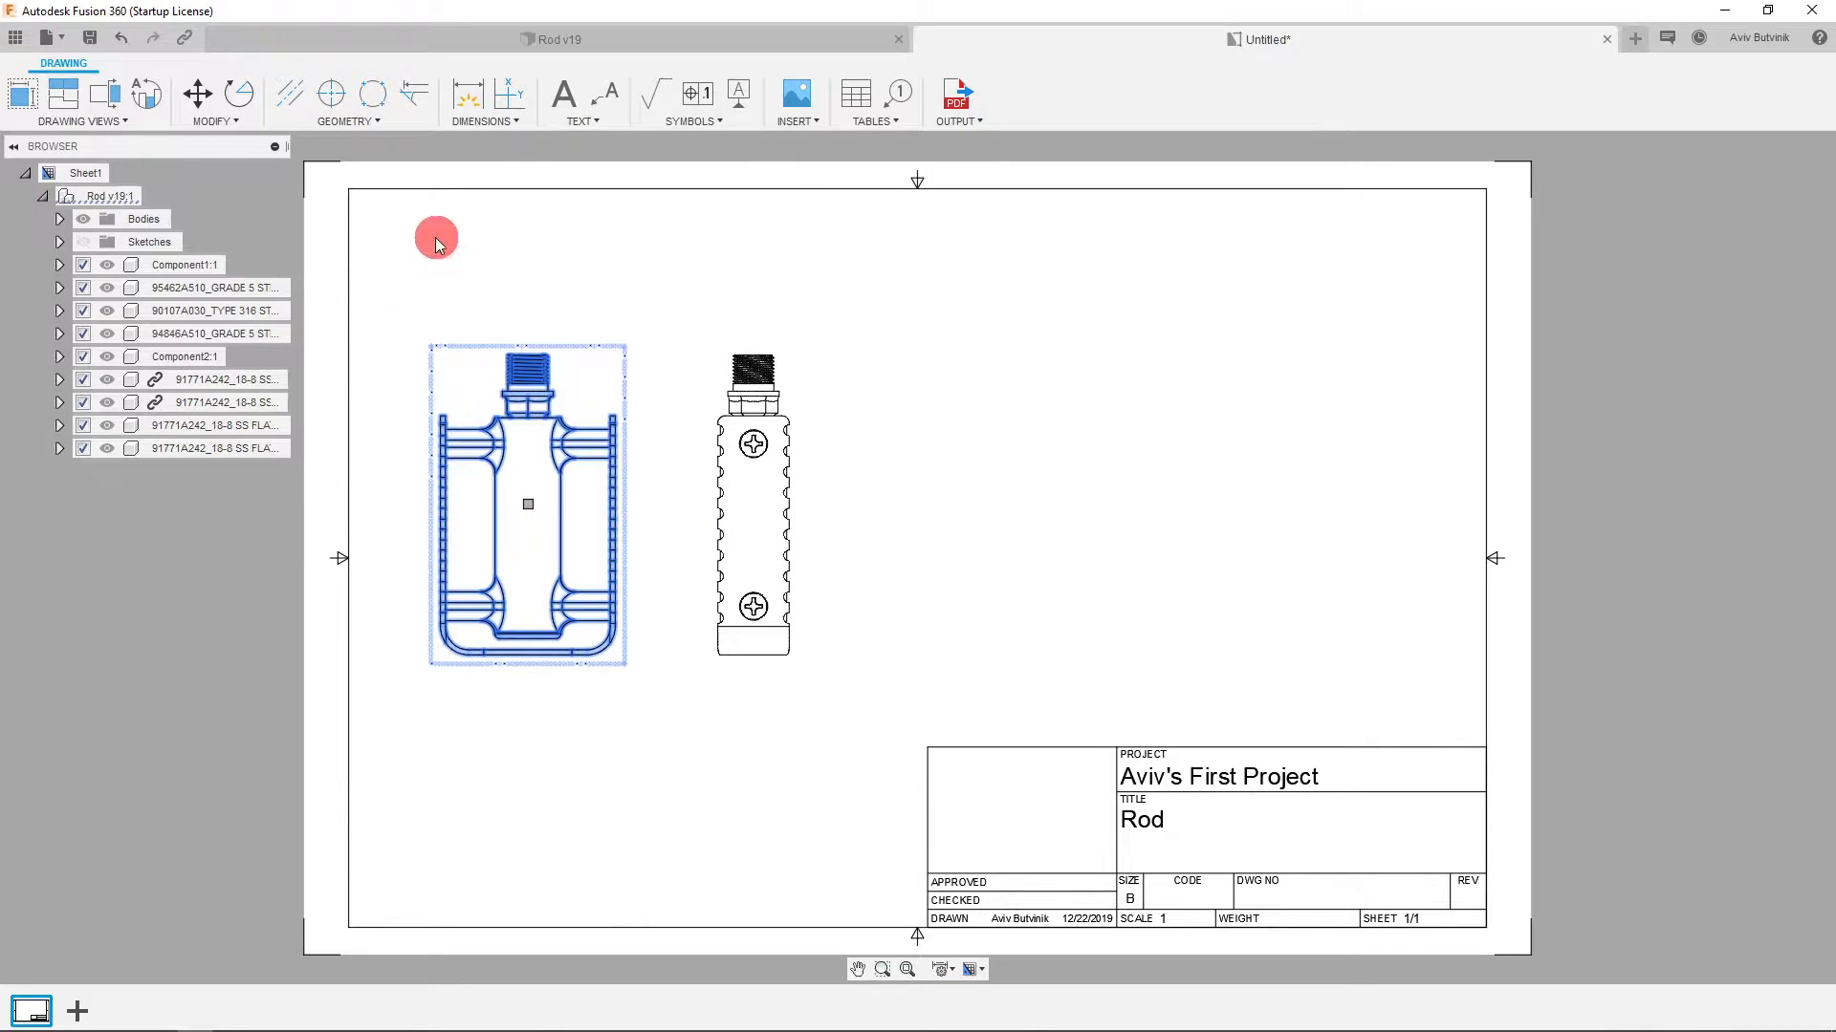
Project an end view from the base view and place it directly above.
click(63, 99)
click(564, 392)
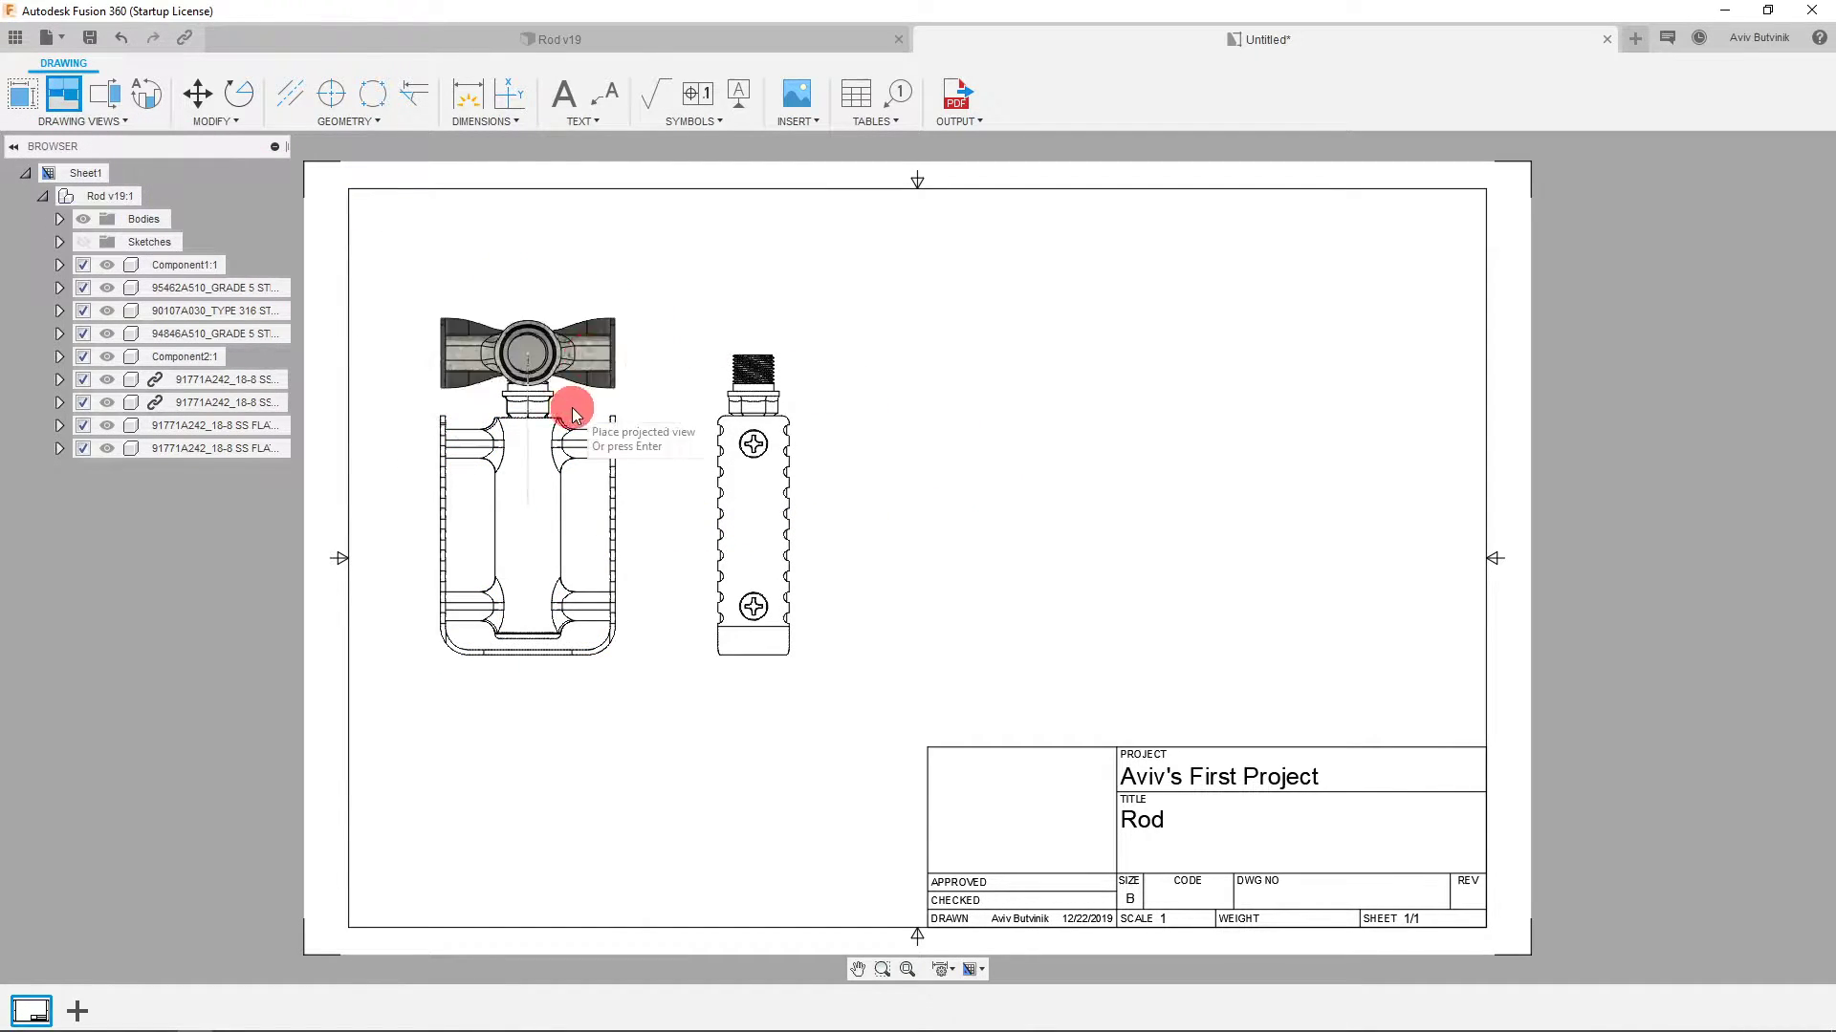
click(549, 275)
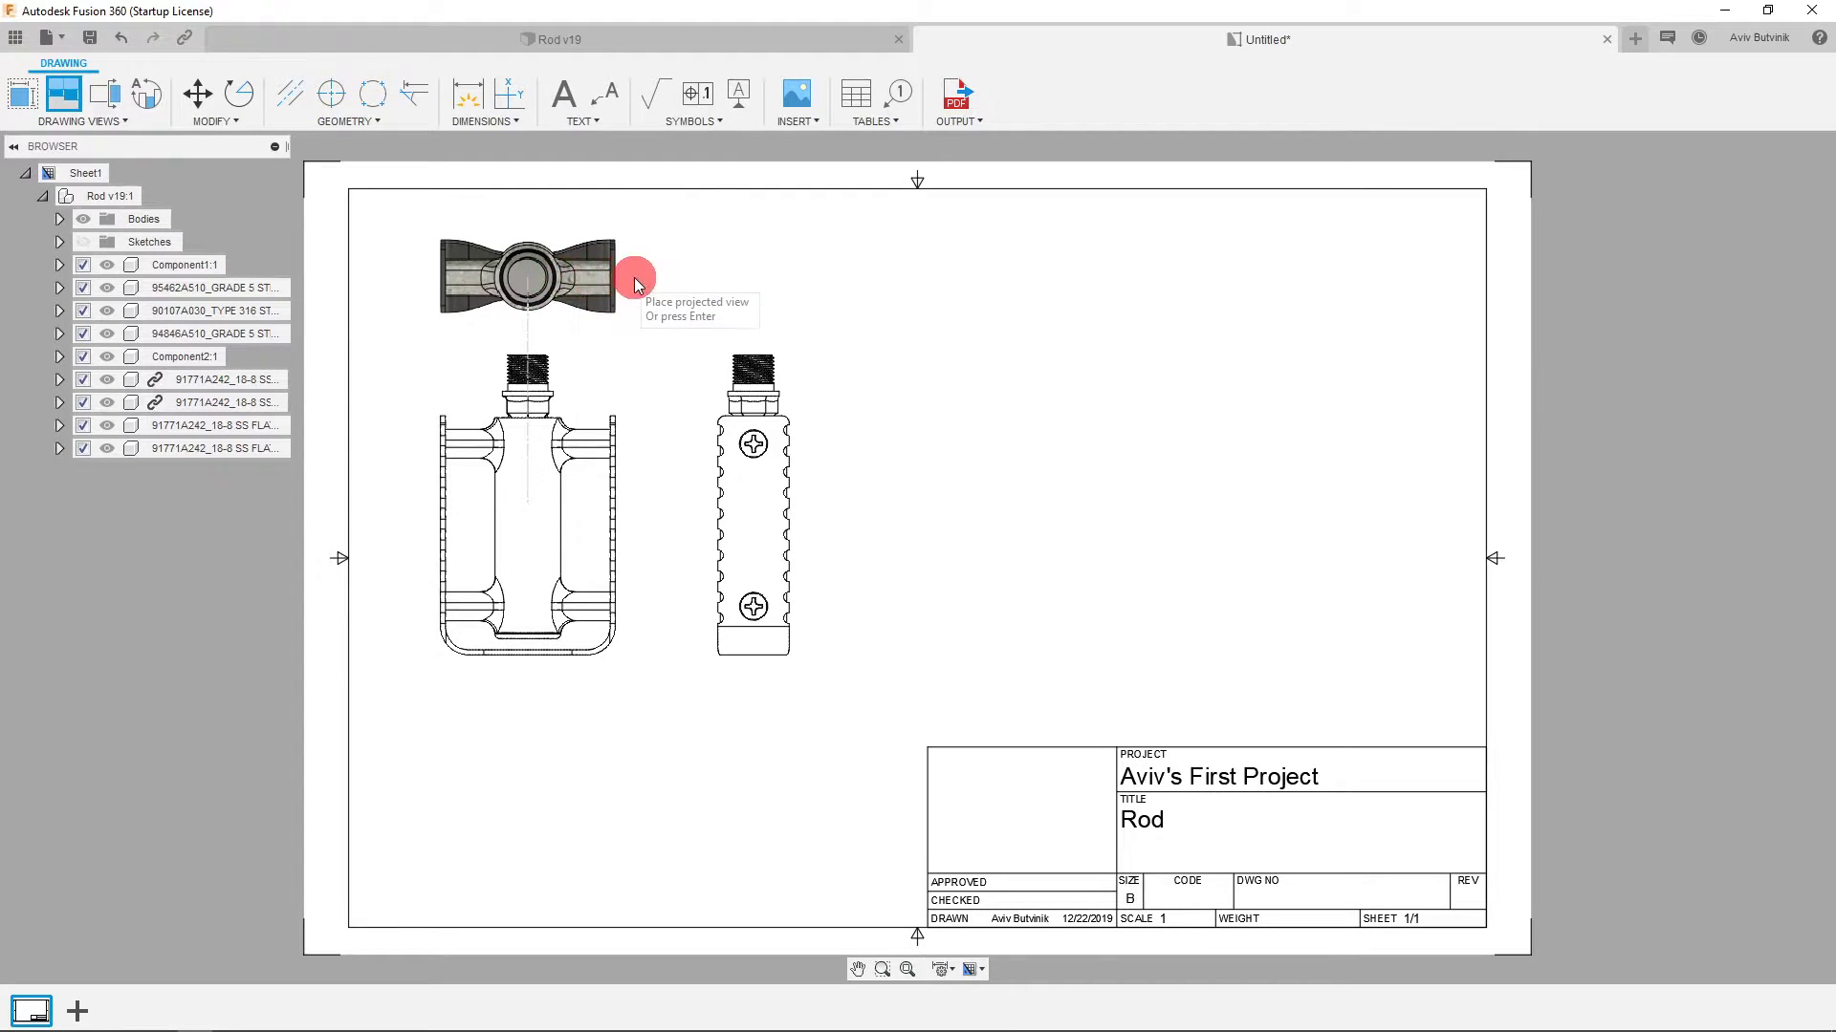
right_click(612, 281)
click(669, 279)
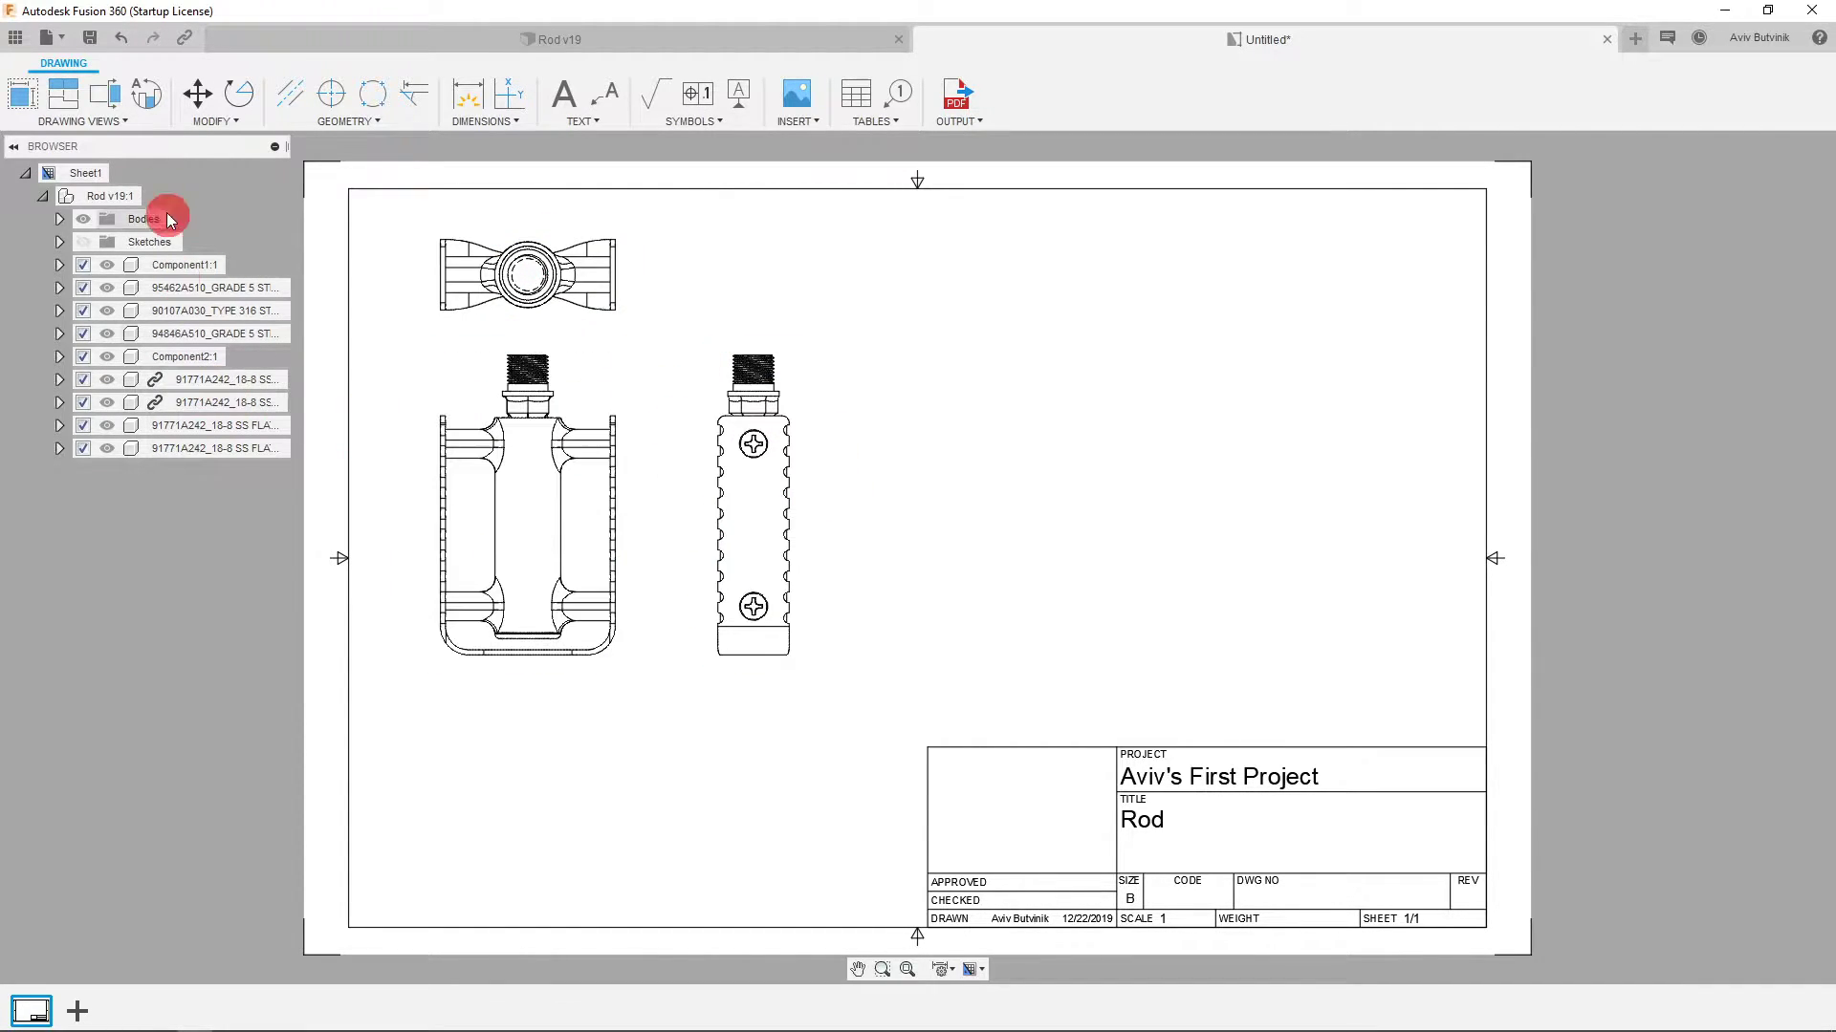
Project an isometric view from the base view into the upper-right corner of the sheet.
click(63, 103)
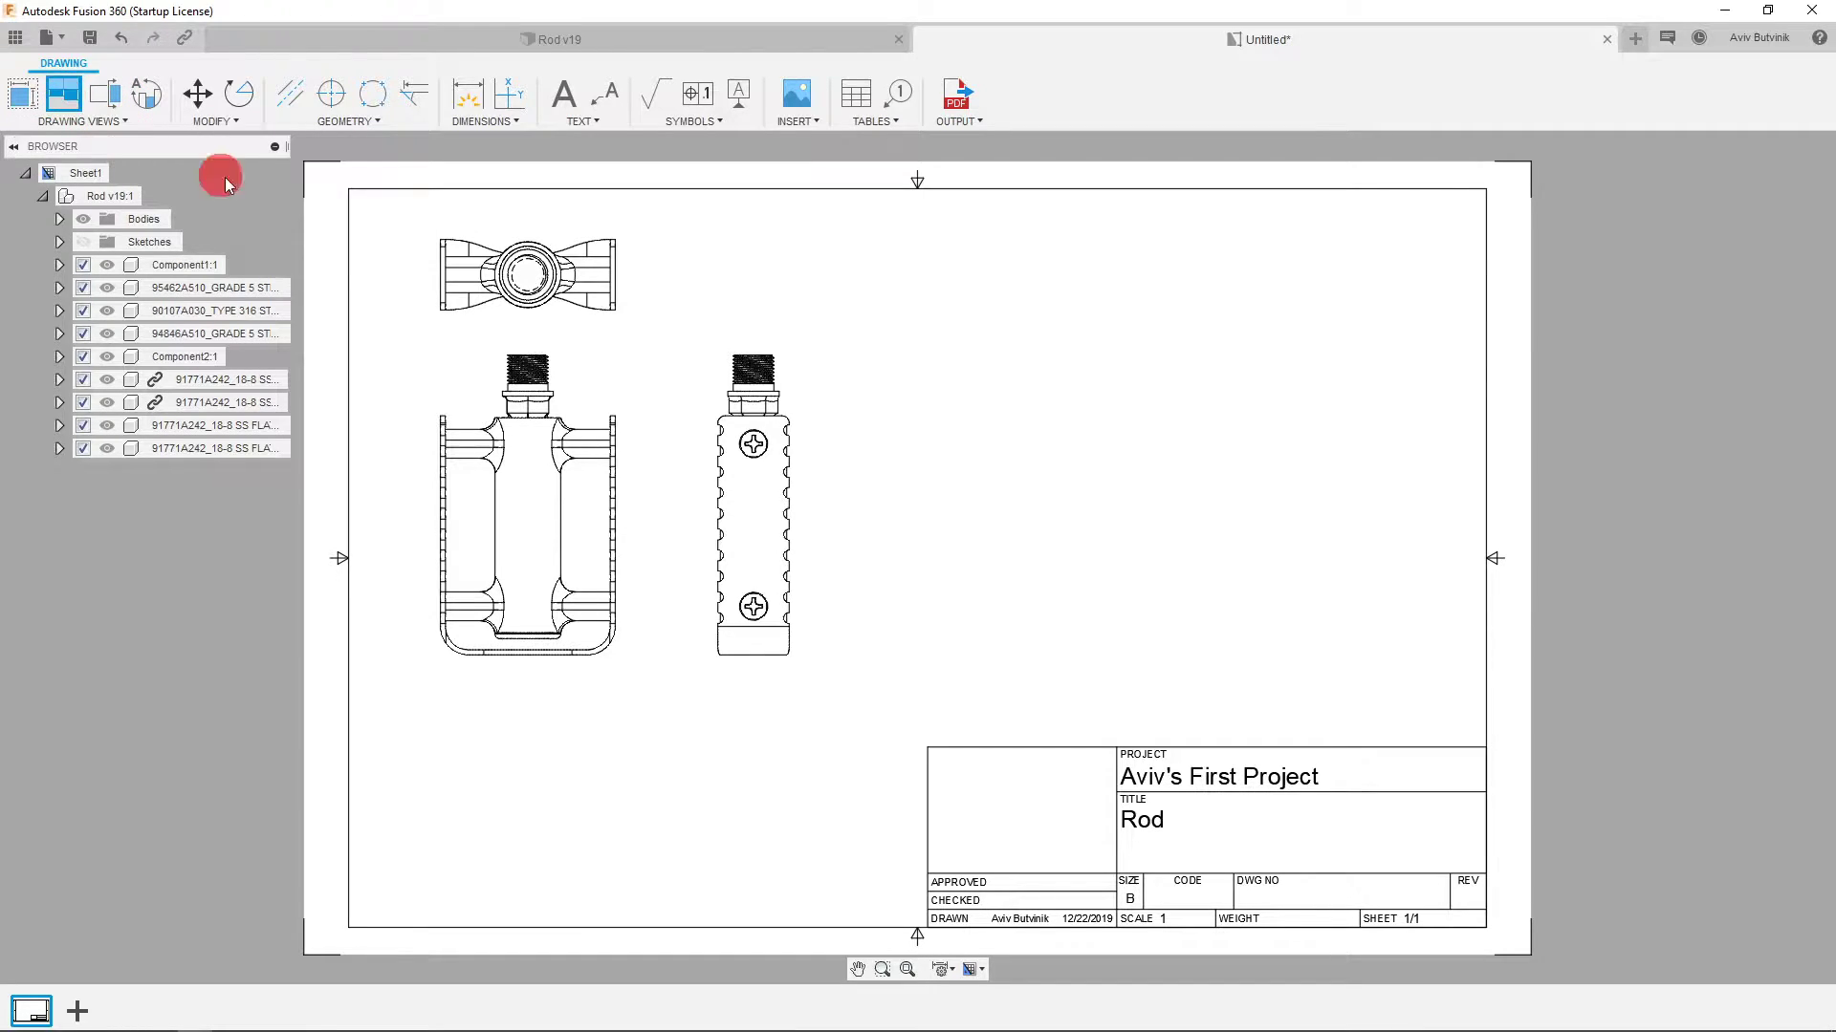
click(594, 508)
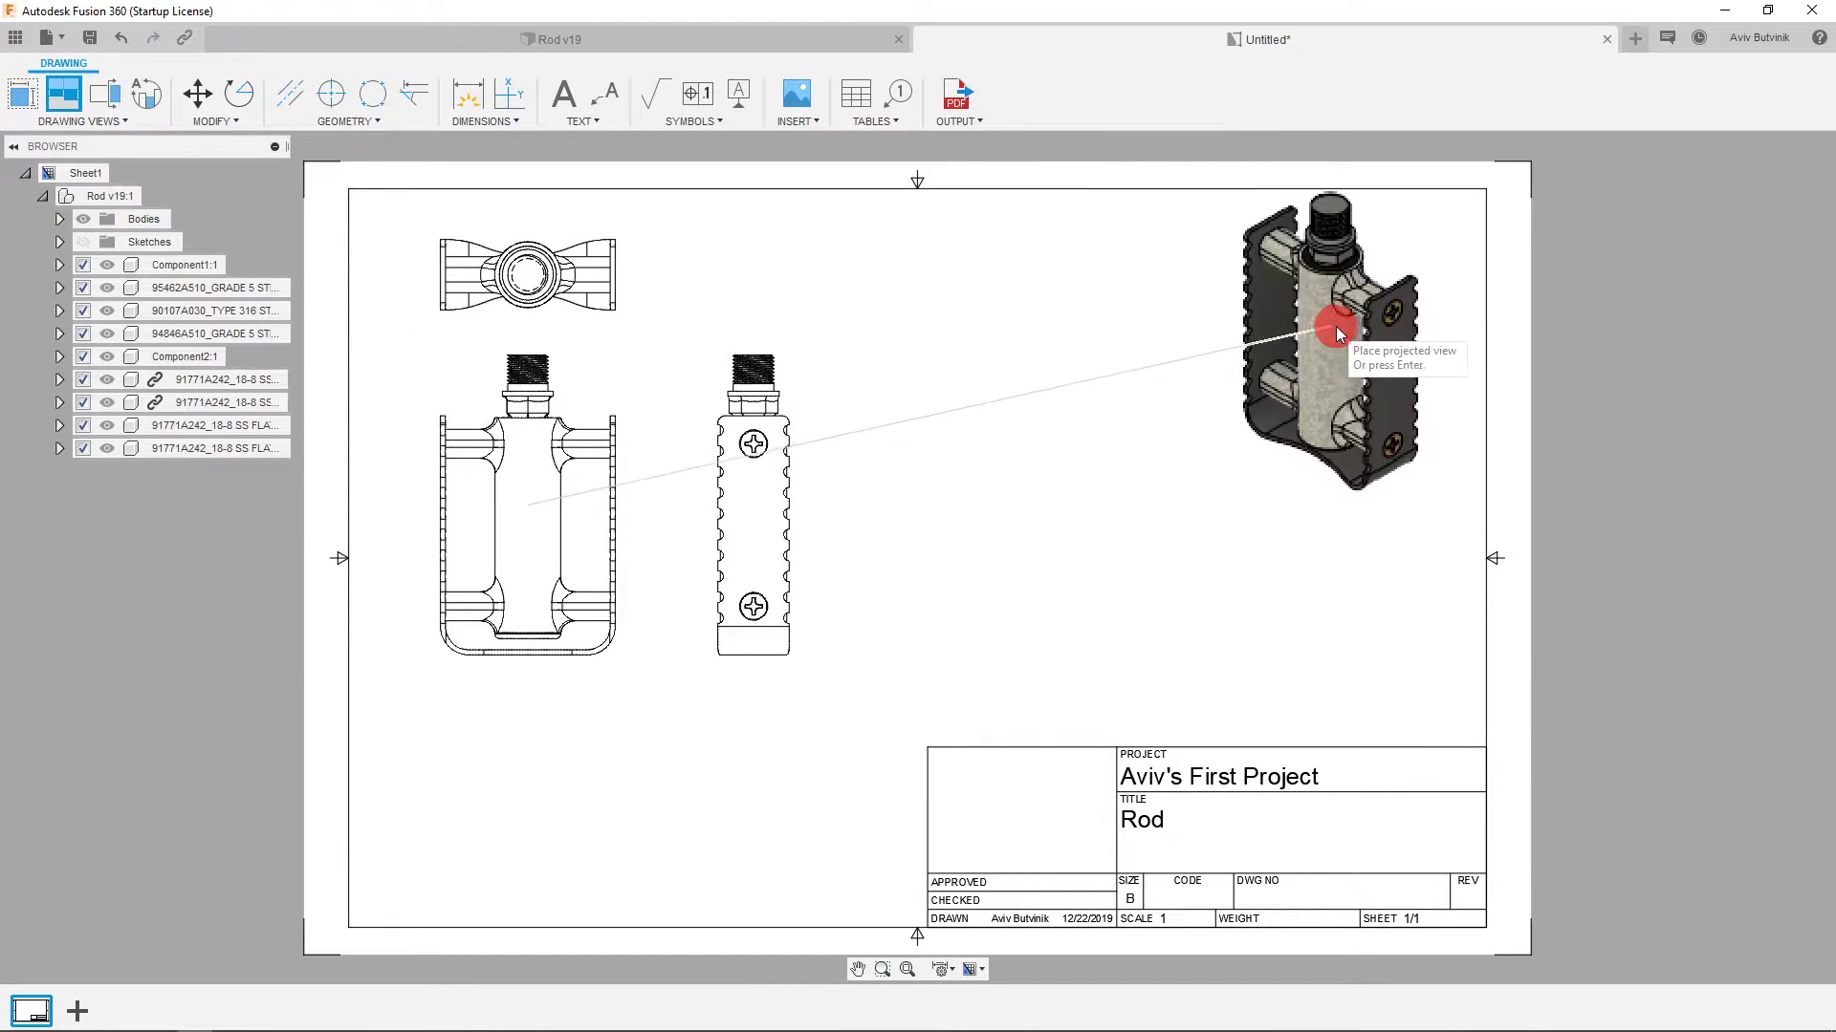
right_click(1354, 346)
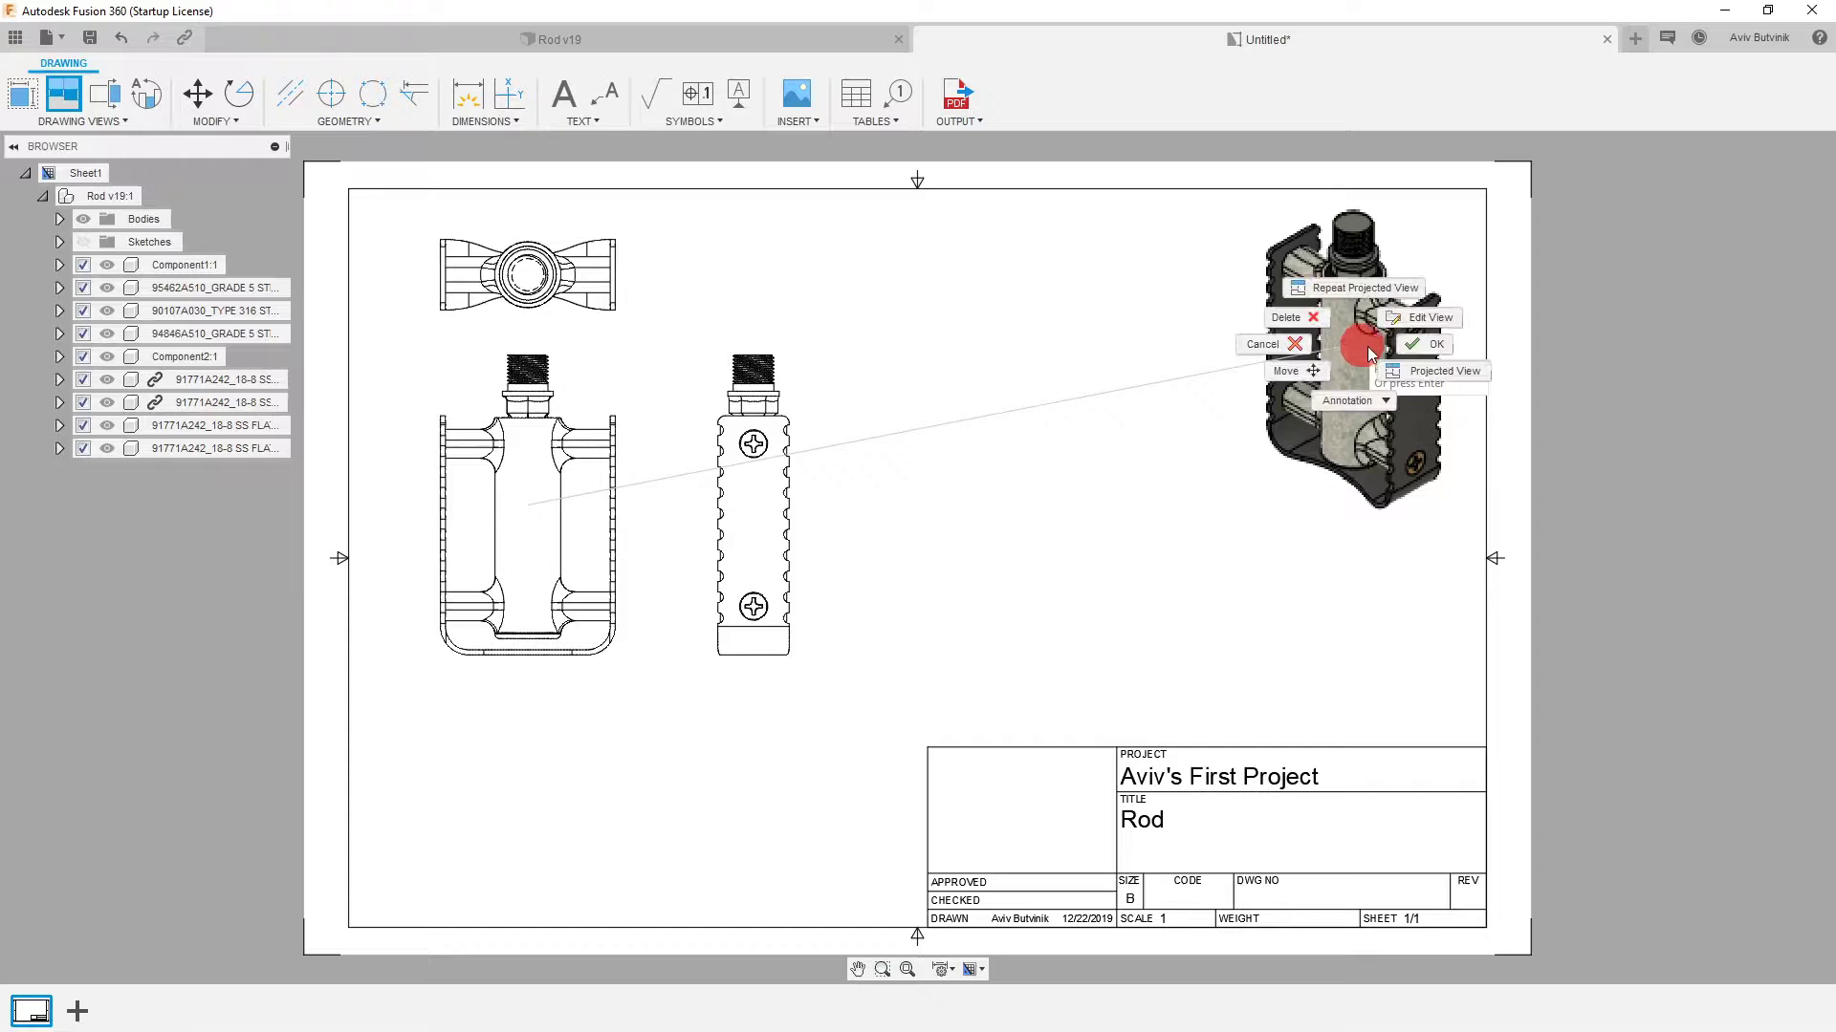
click(1406, 343)
click(964, 420)
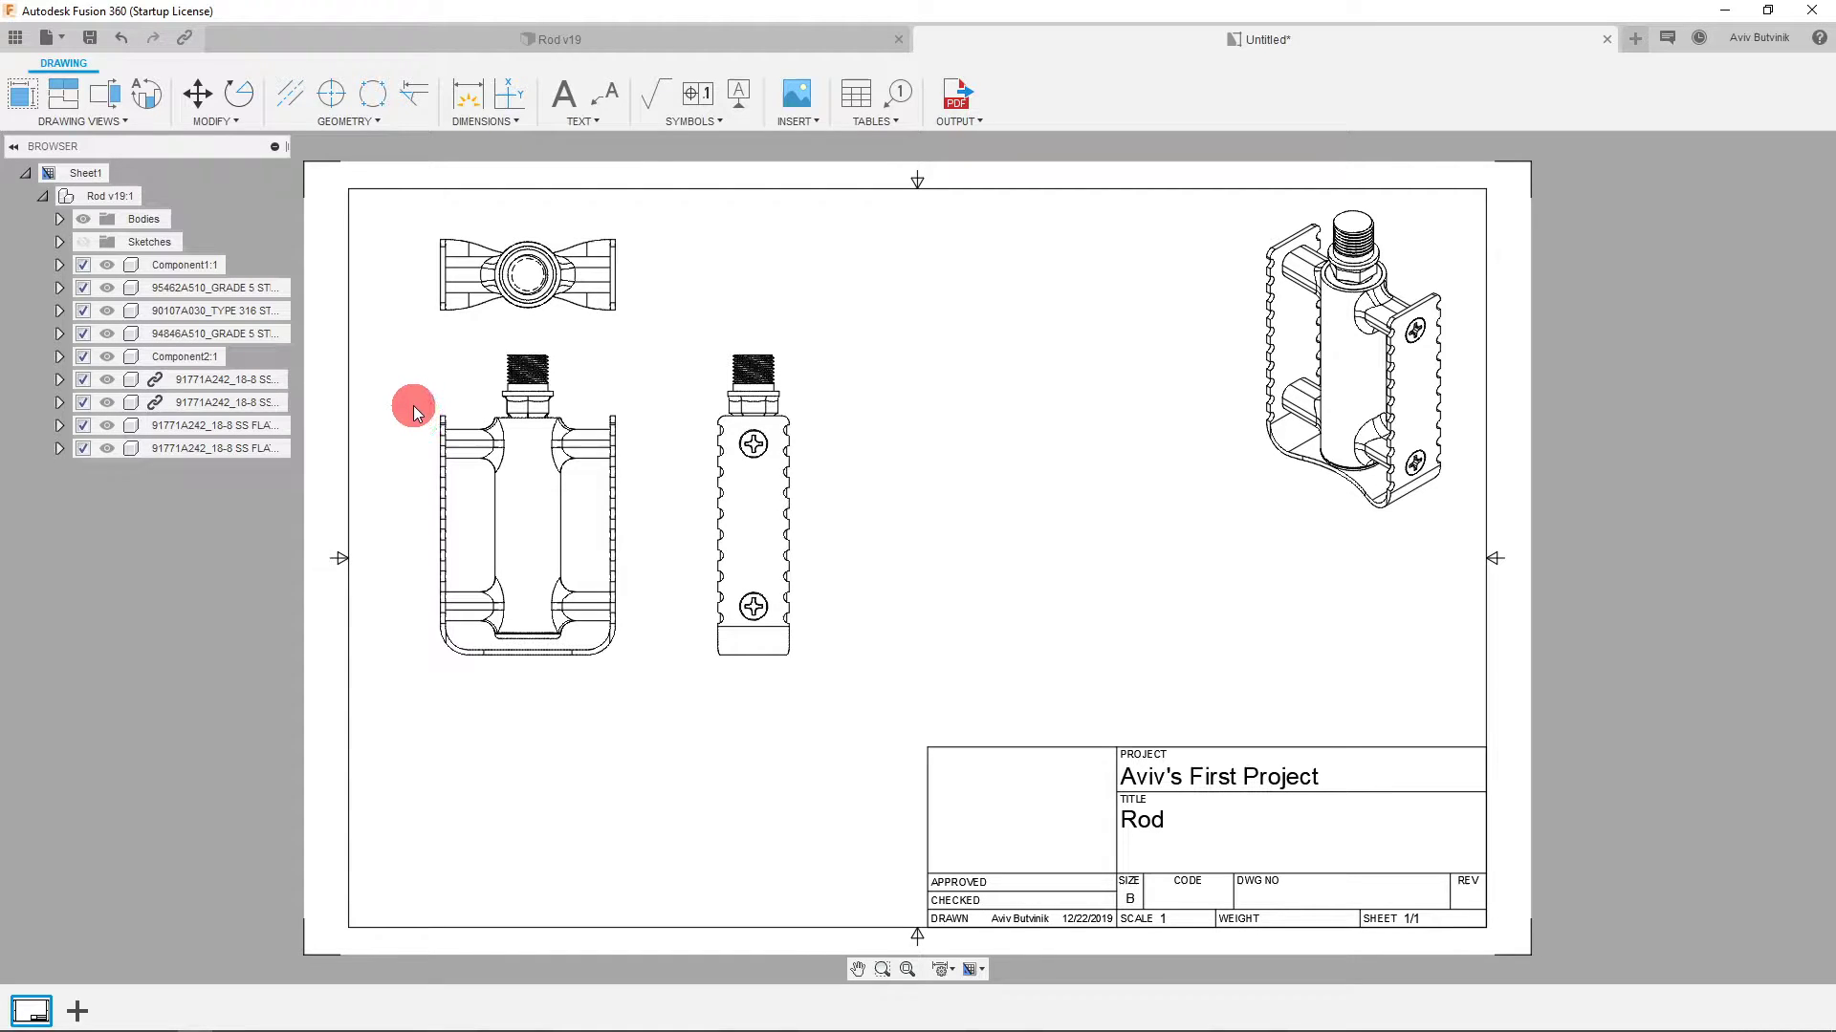
Dimension the overall width of the pedal in the base view between its outer side edges, placing the dimension below the view.
click(474, 94)
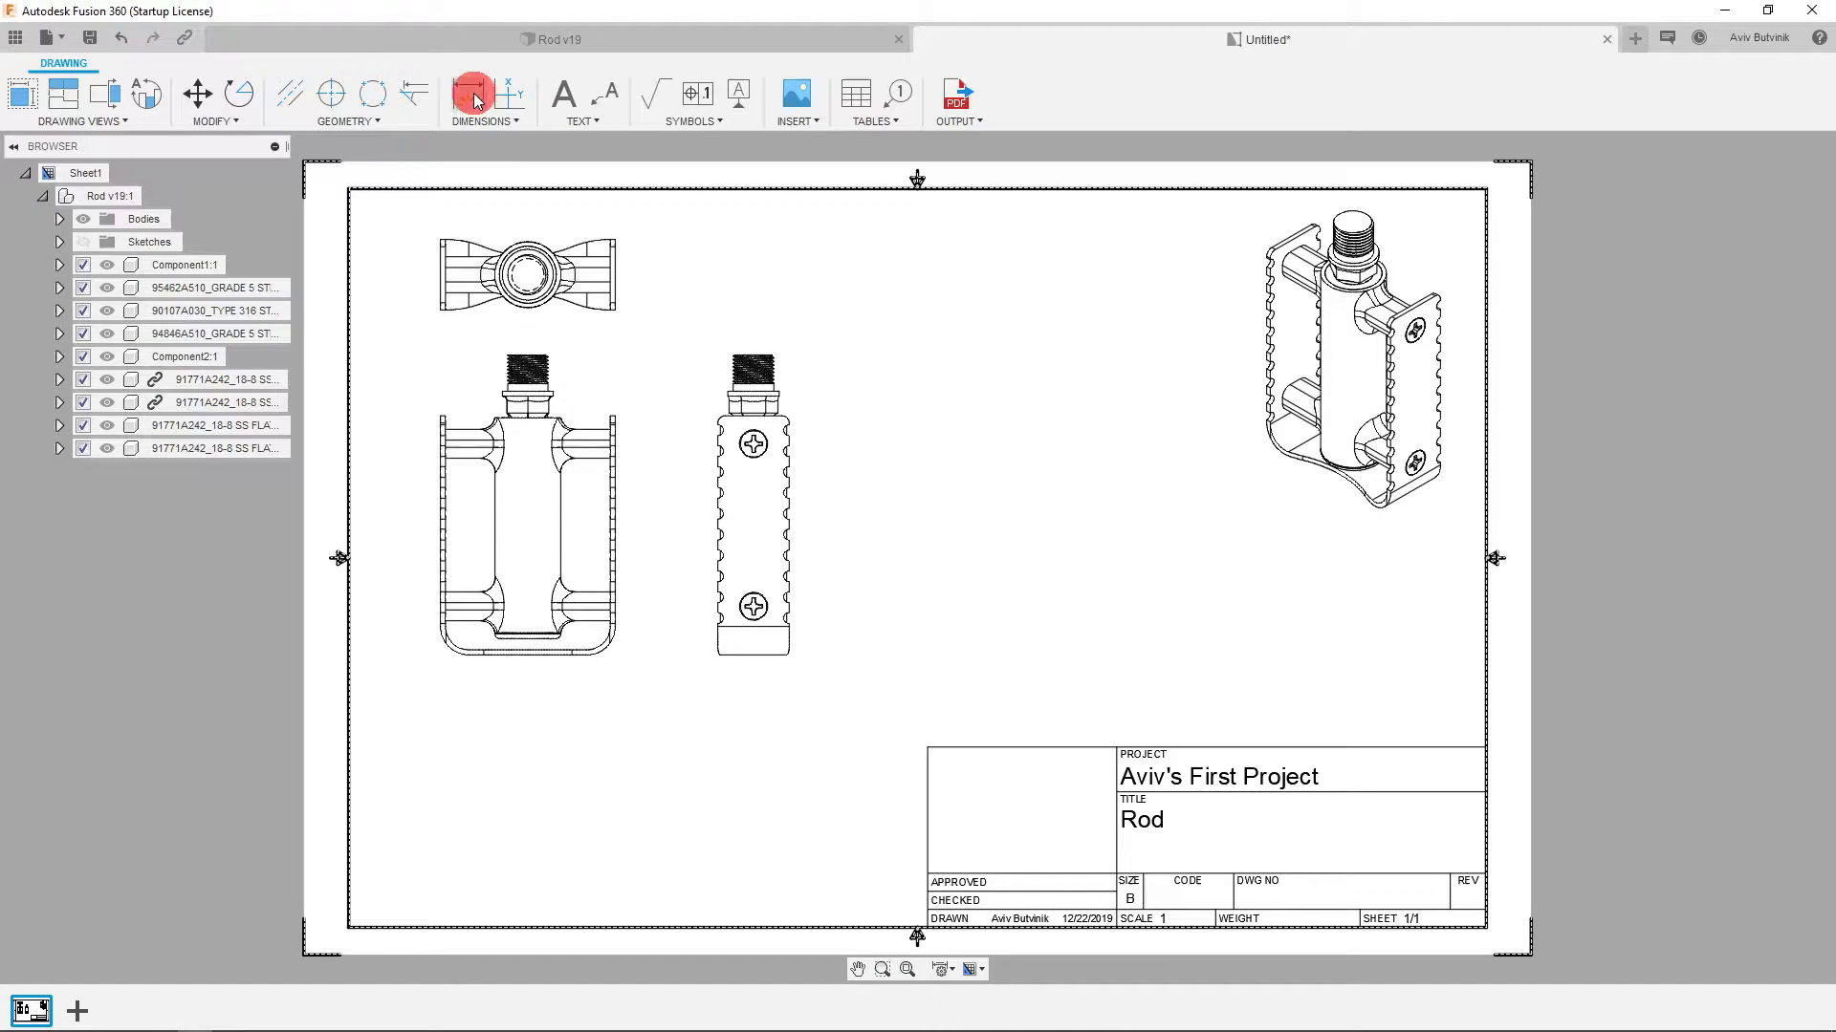
click(464, 96)
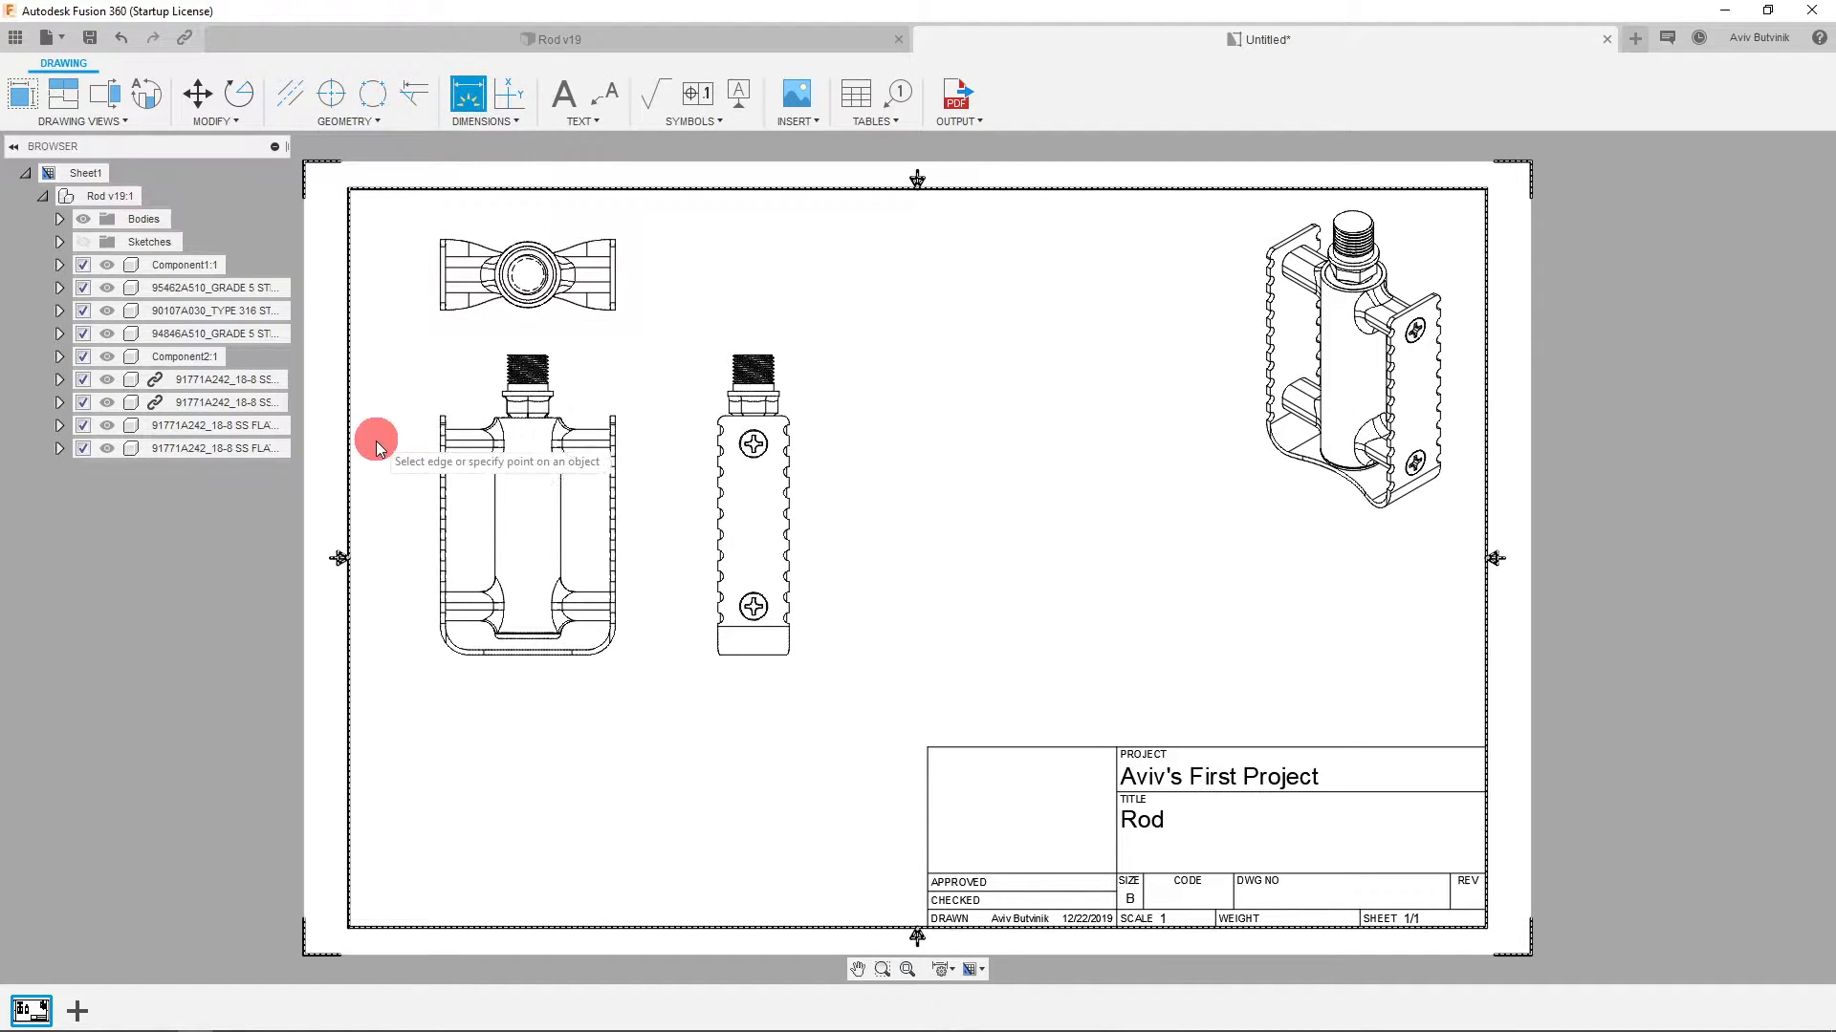
click(439, 499)
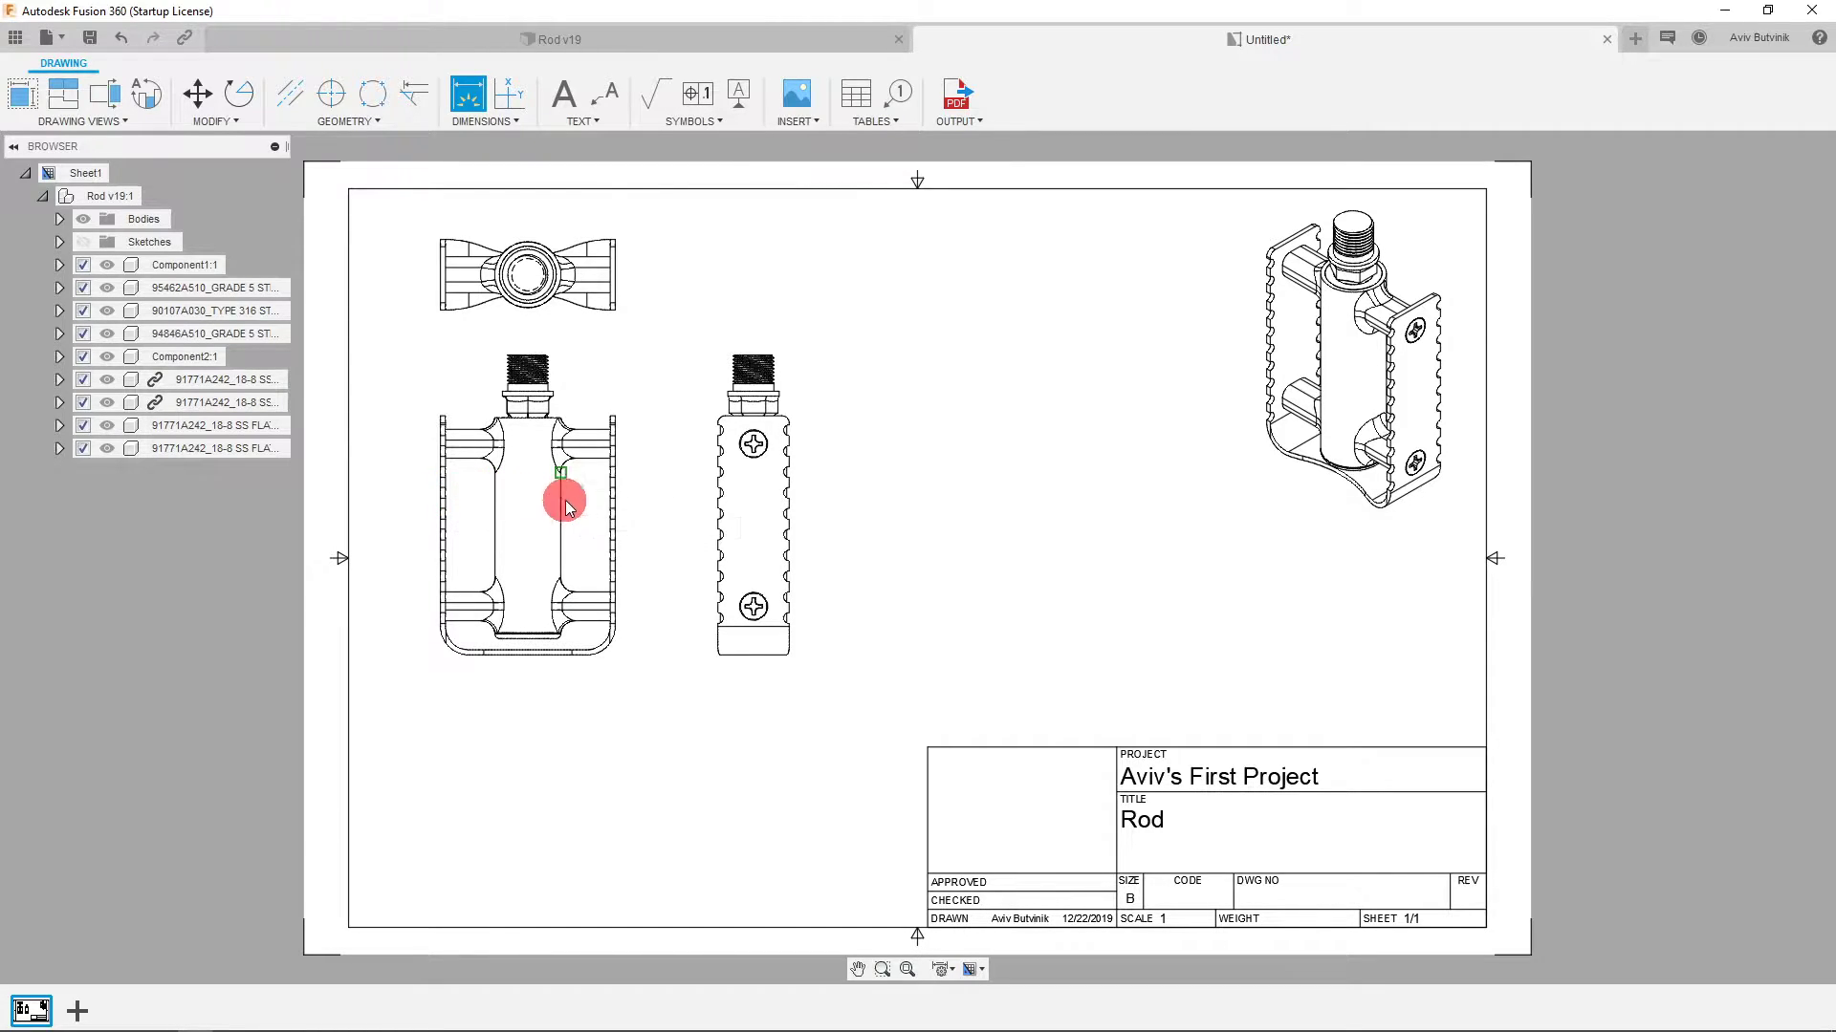
click(614, 498)
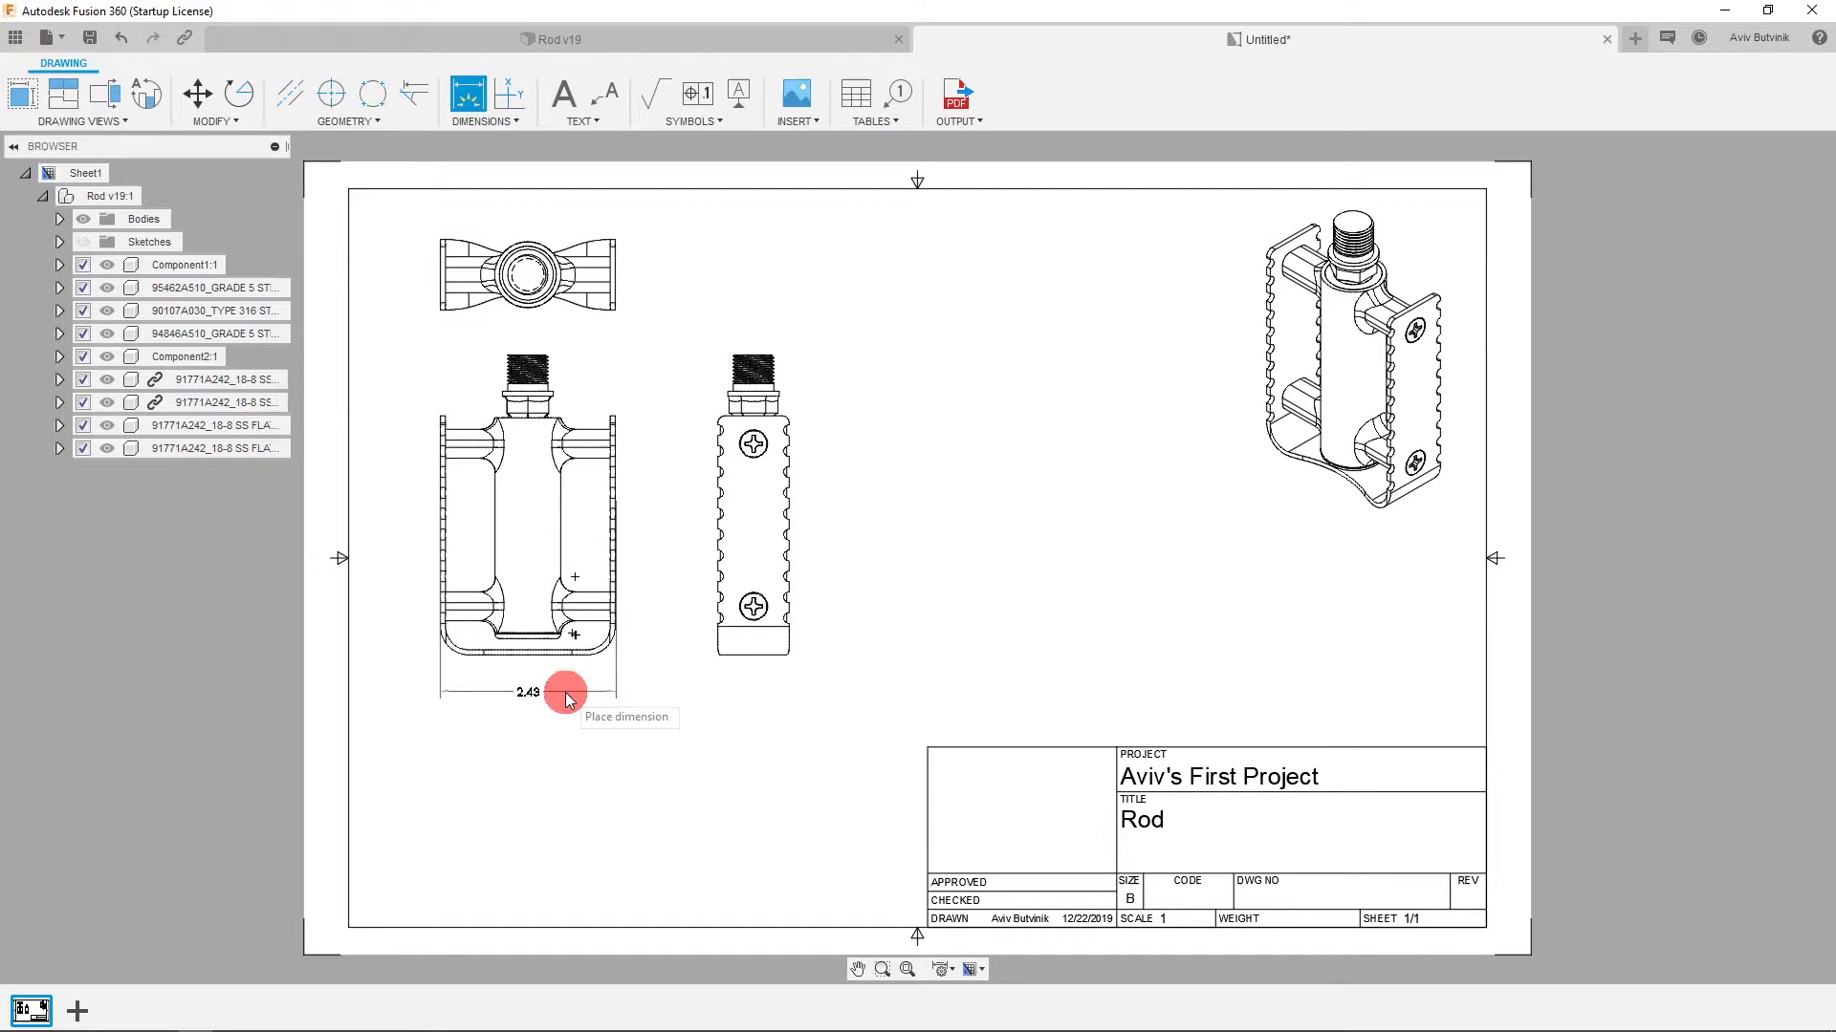
click(737, 688)
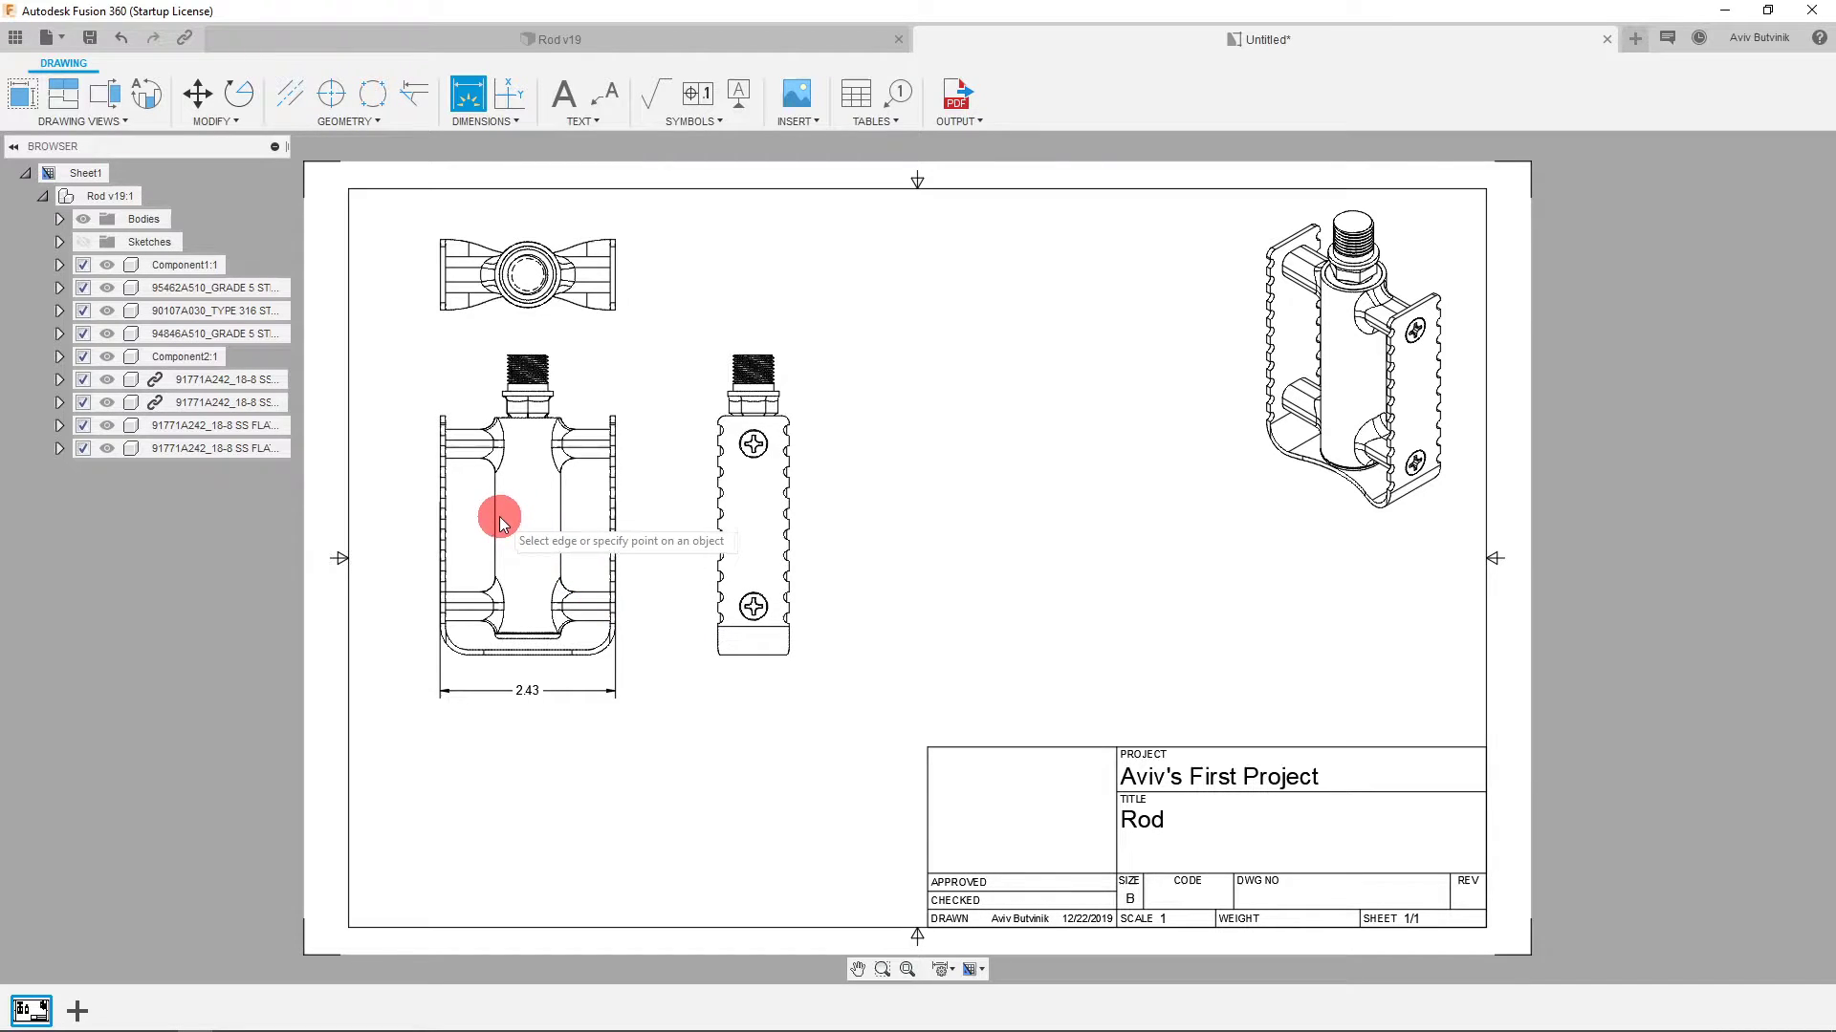
key(Escape)
Add a centerline between the two long vertical edges of the central body in the base view.
click(602, 304)
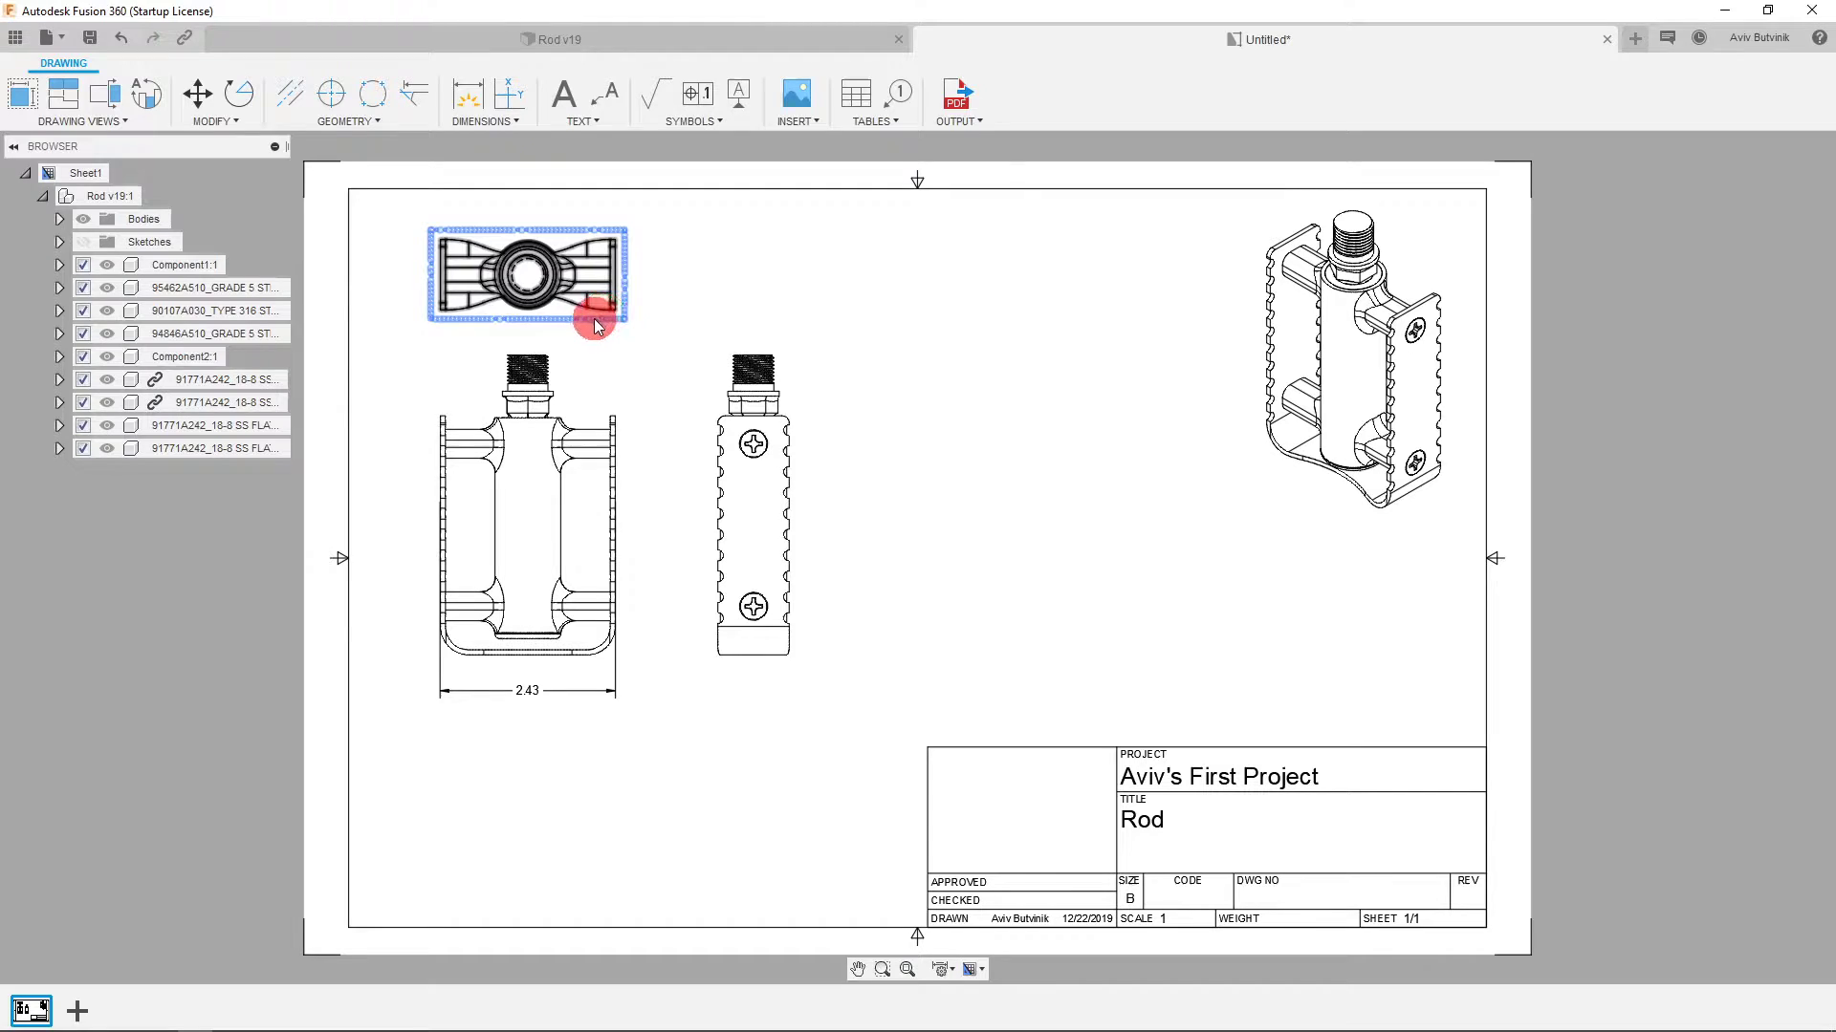
click(281, 104)
click(281, 104)
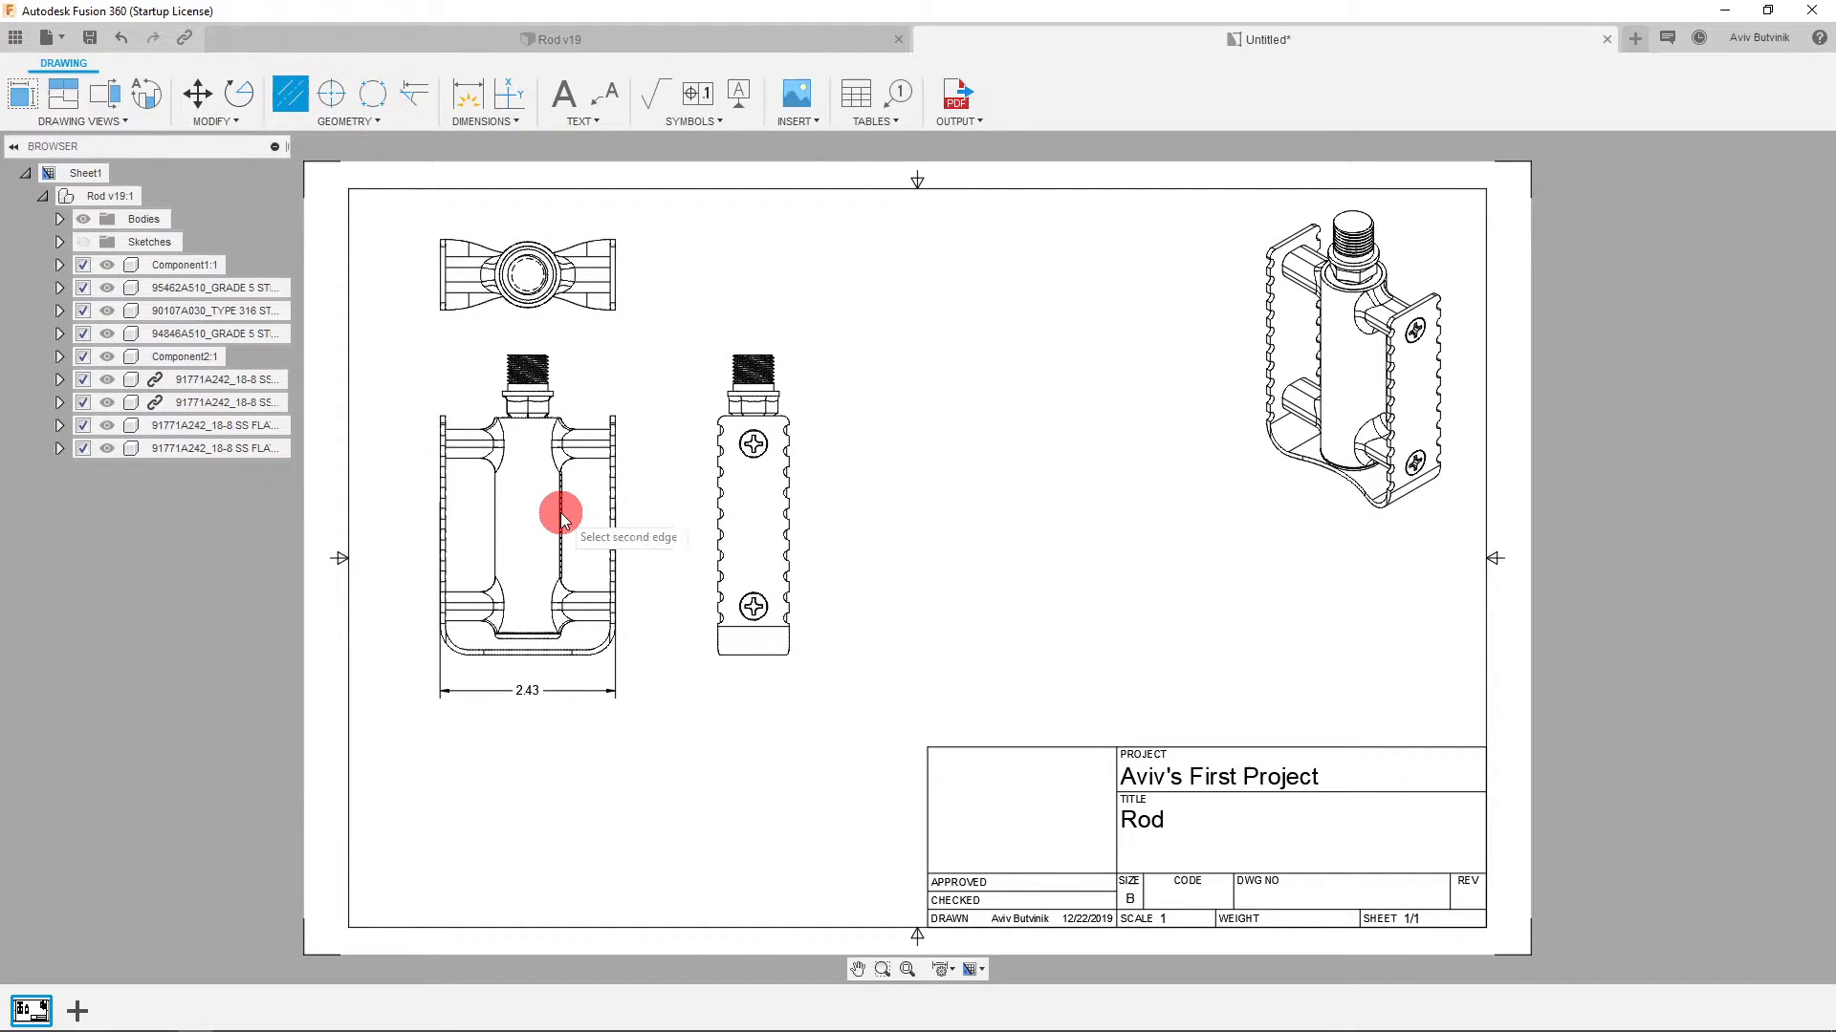
click(495, 512)
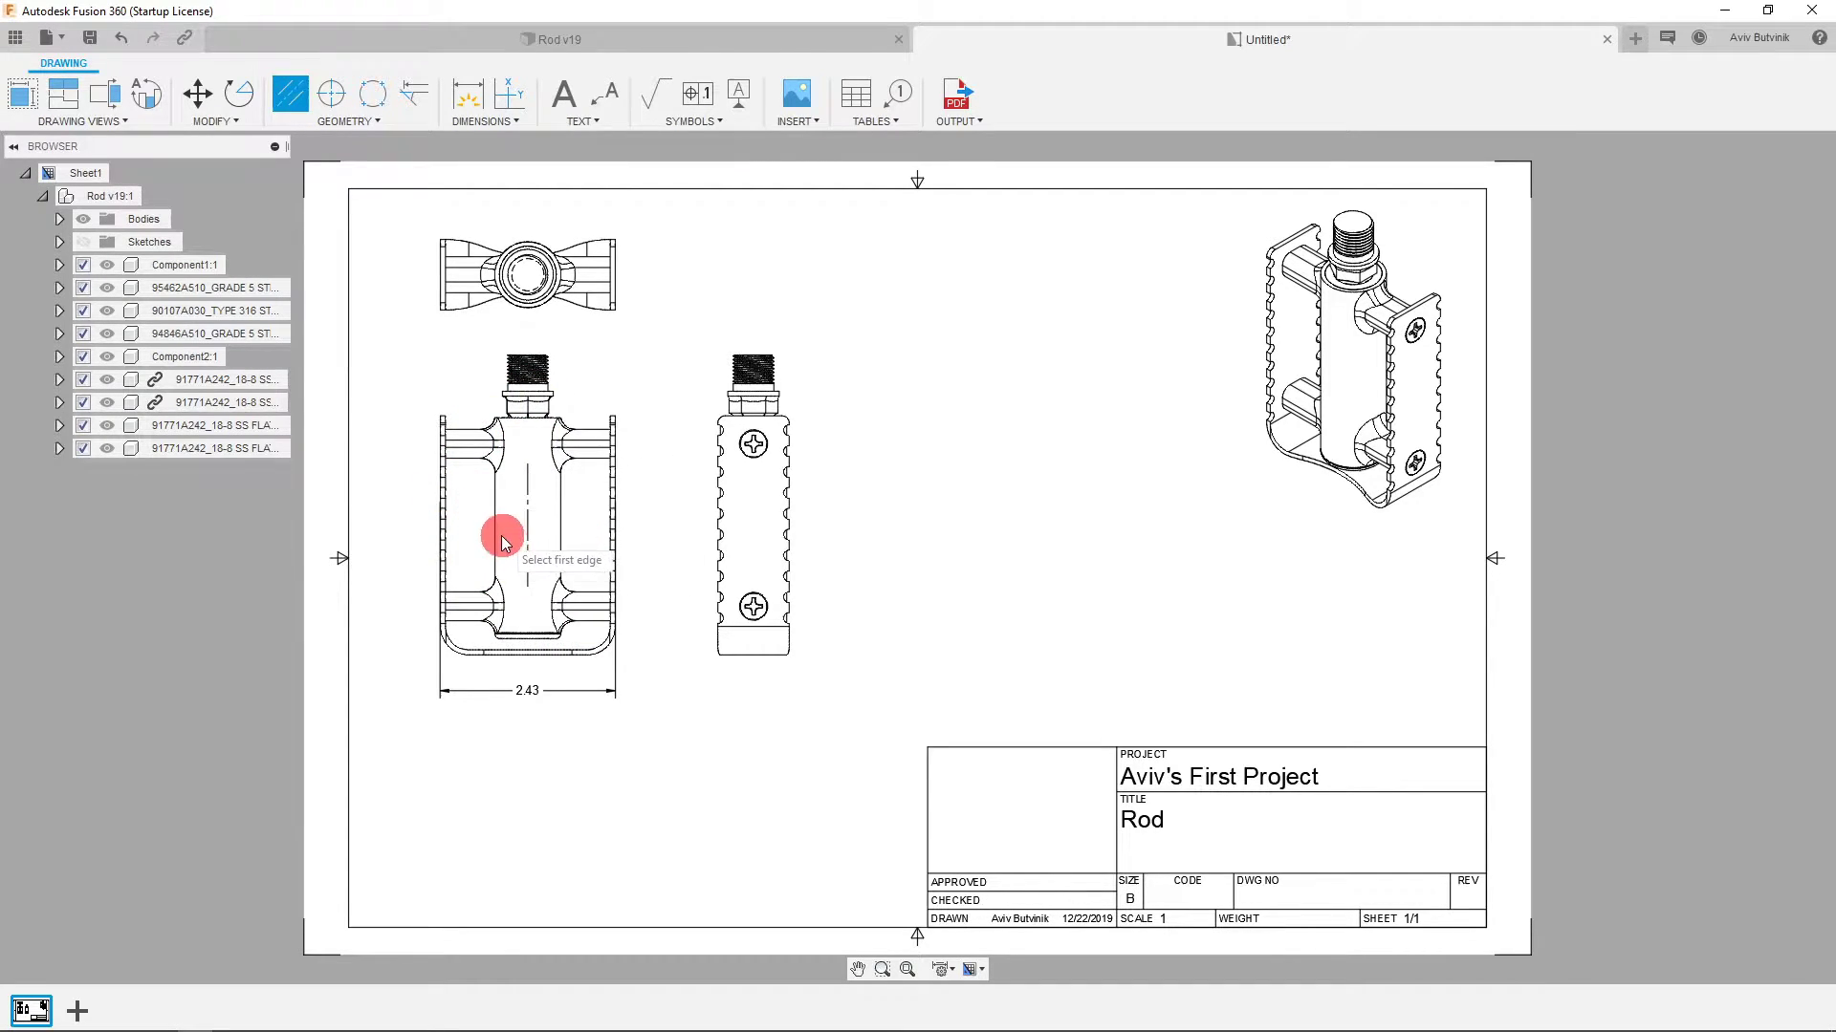
key(Escape)
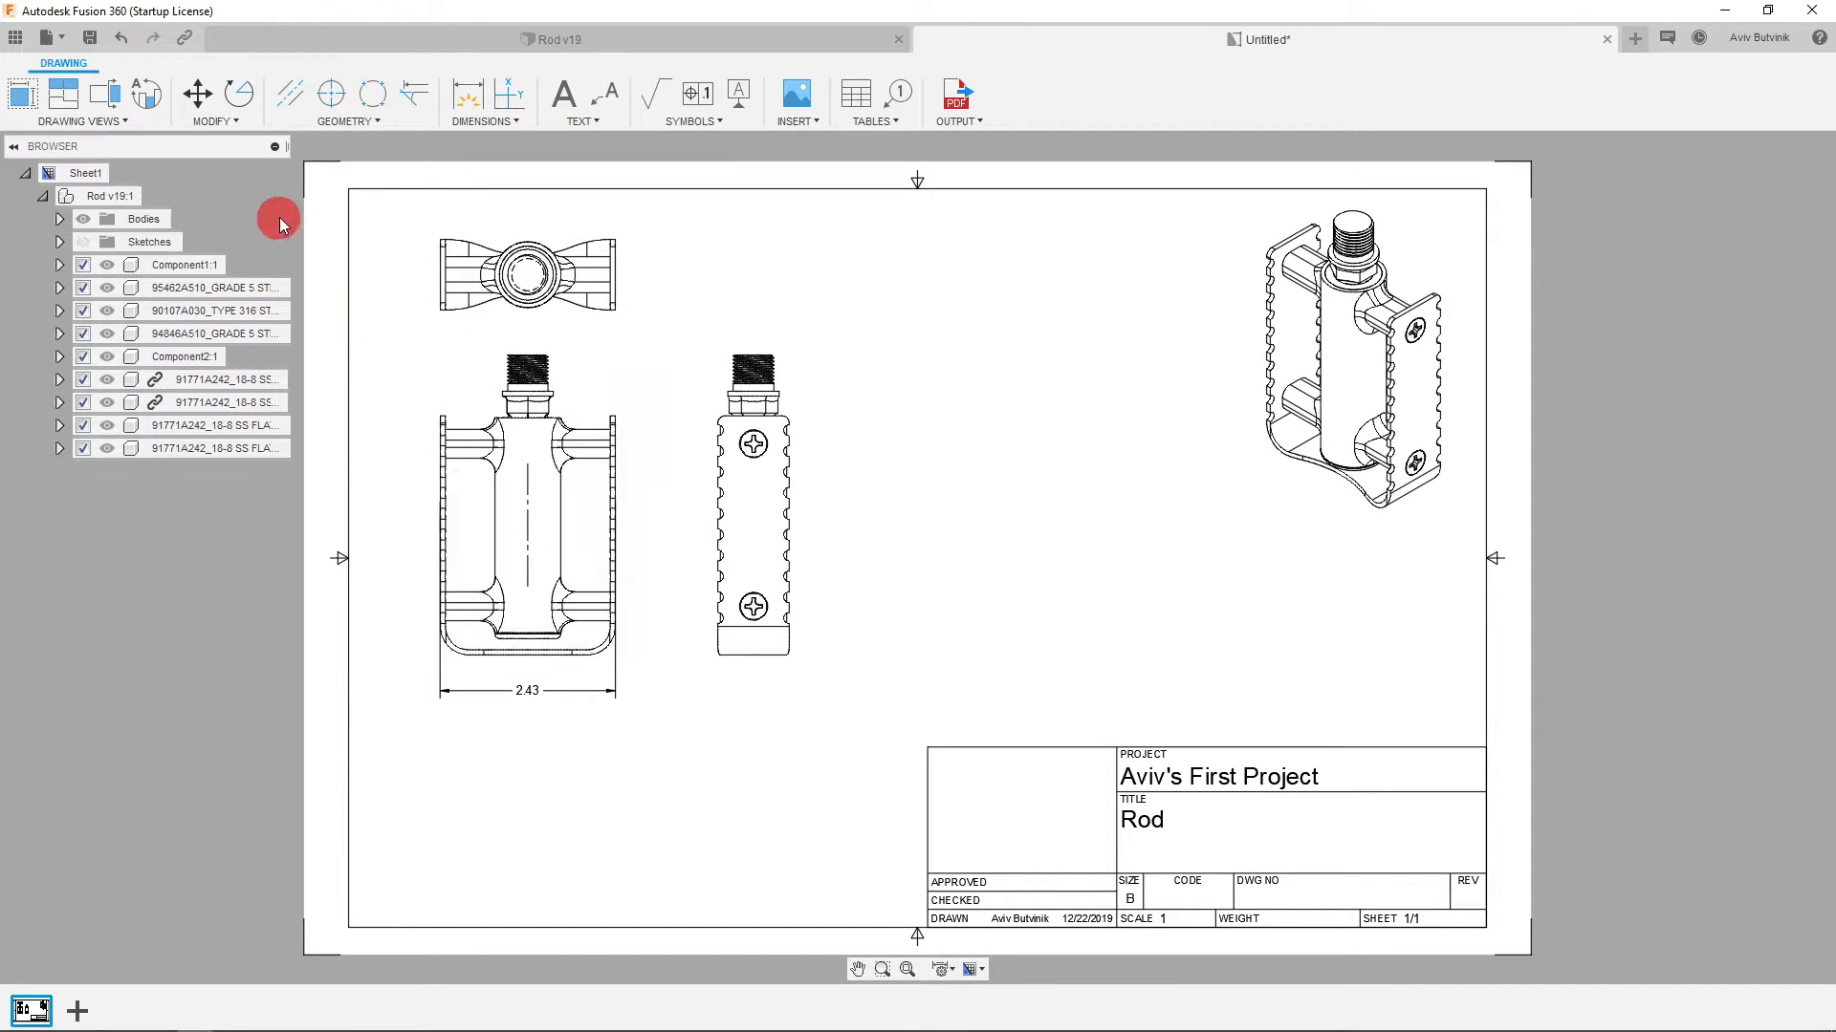
Add a centerline between the two outer side edges of the end view above the base view.
click(290, 102)
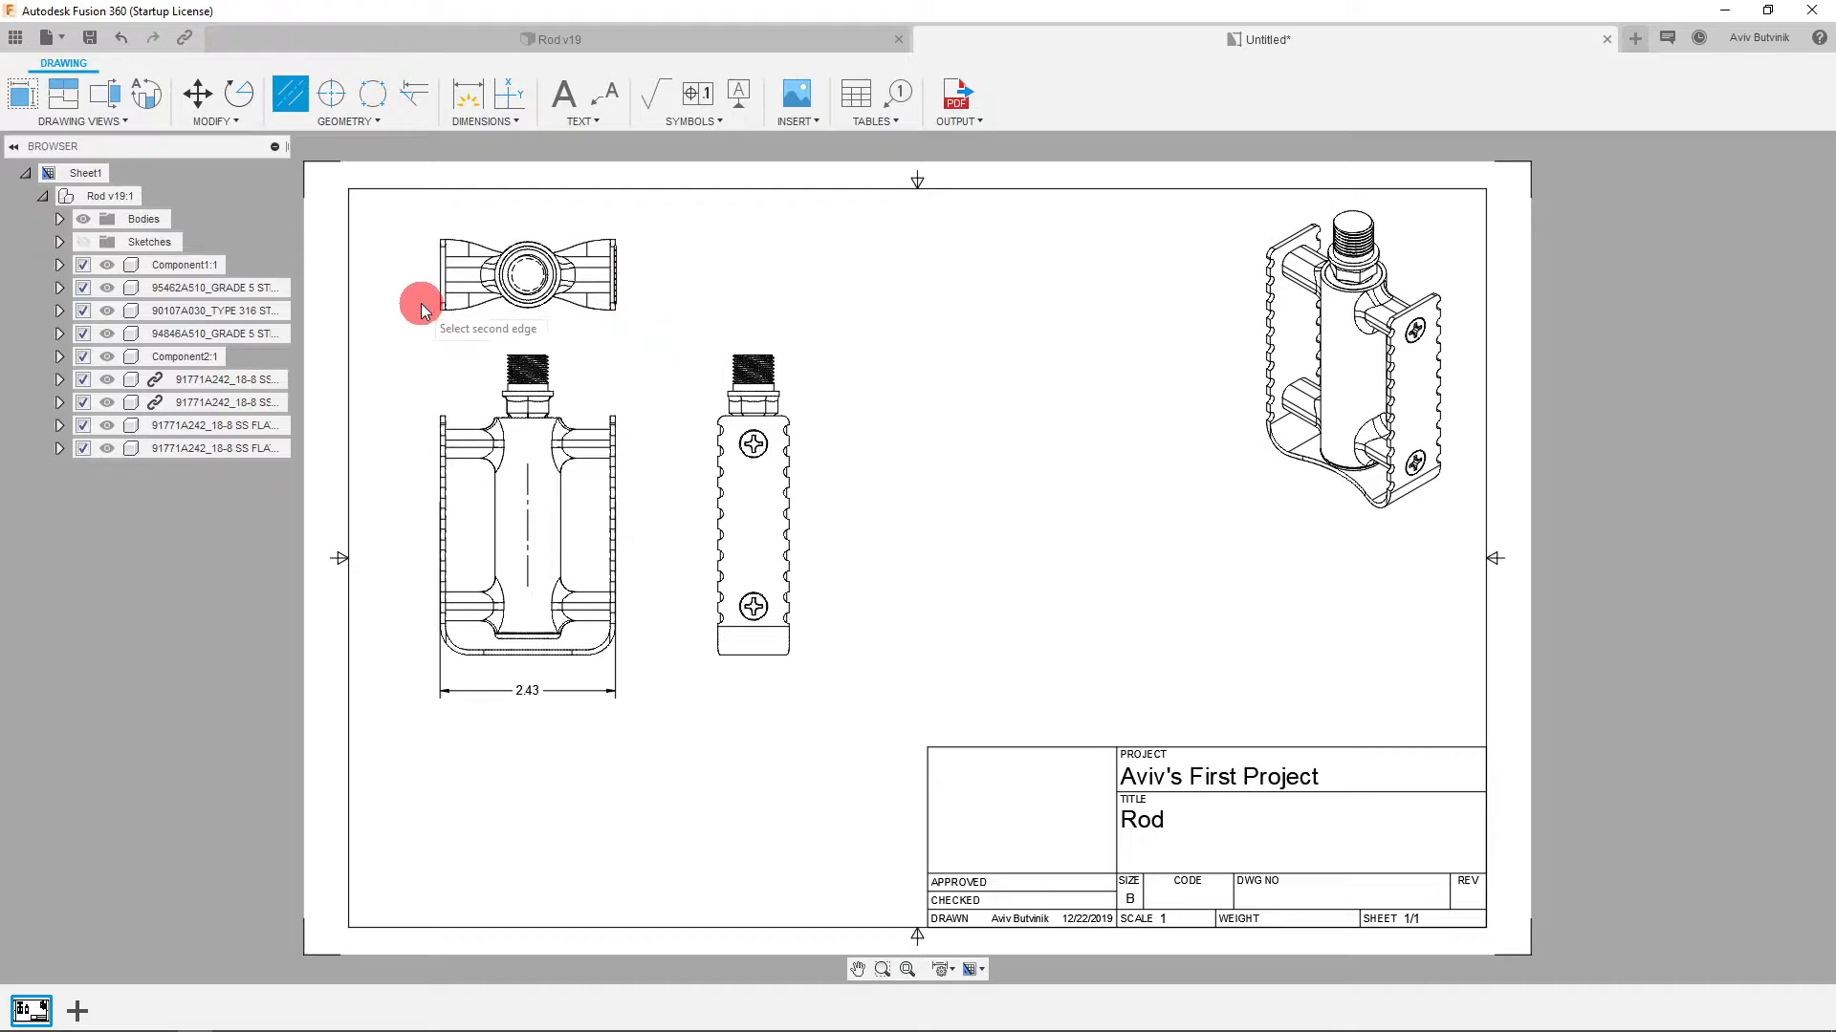
click(437, 277)
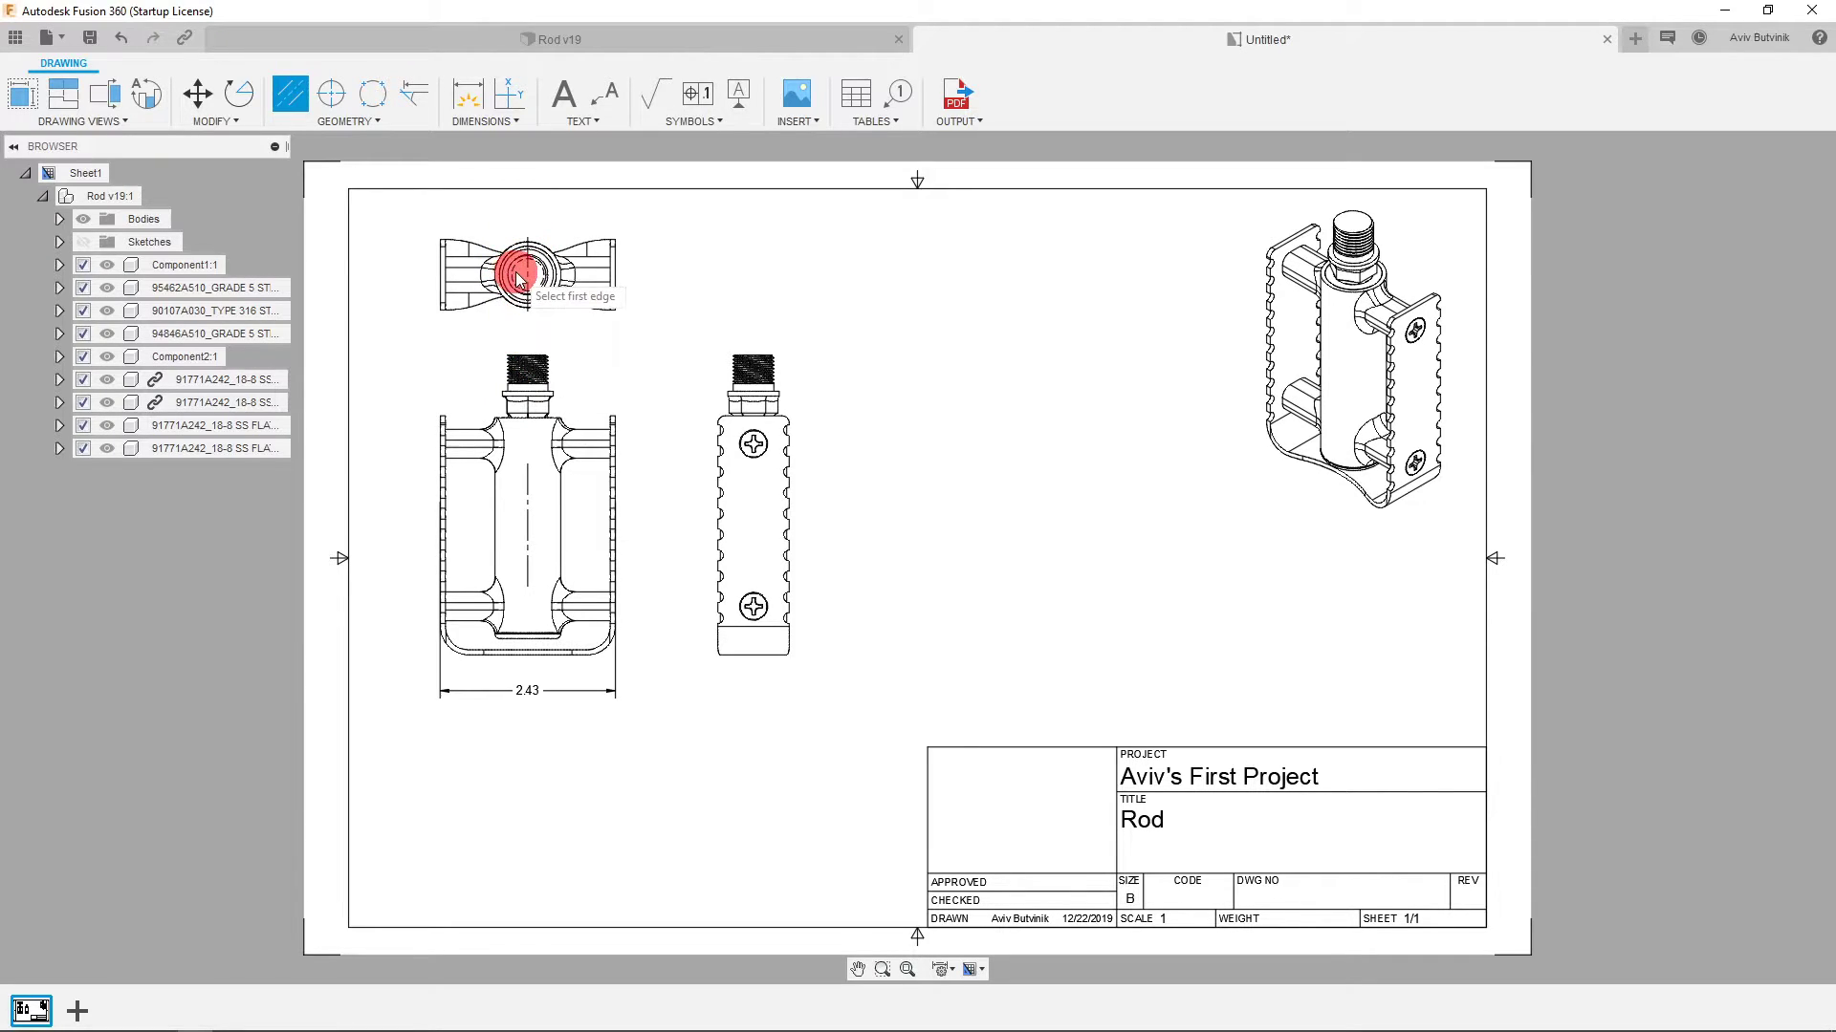
key(Escape)
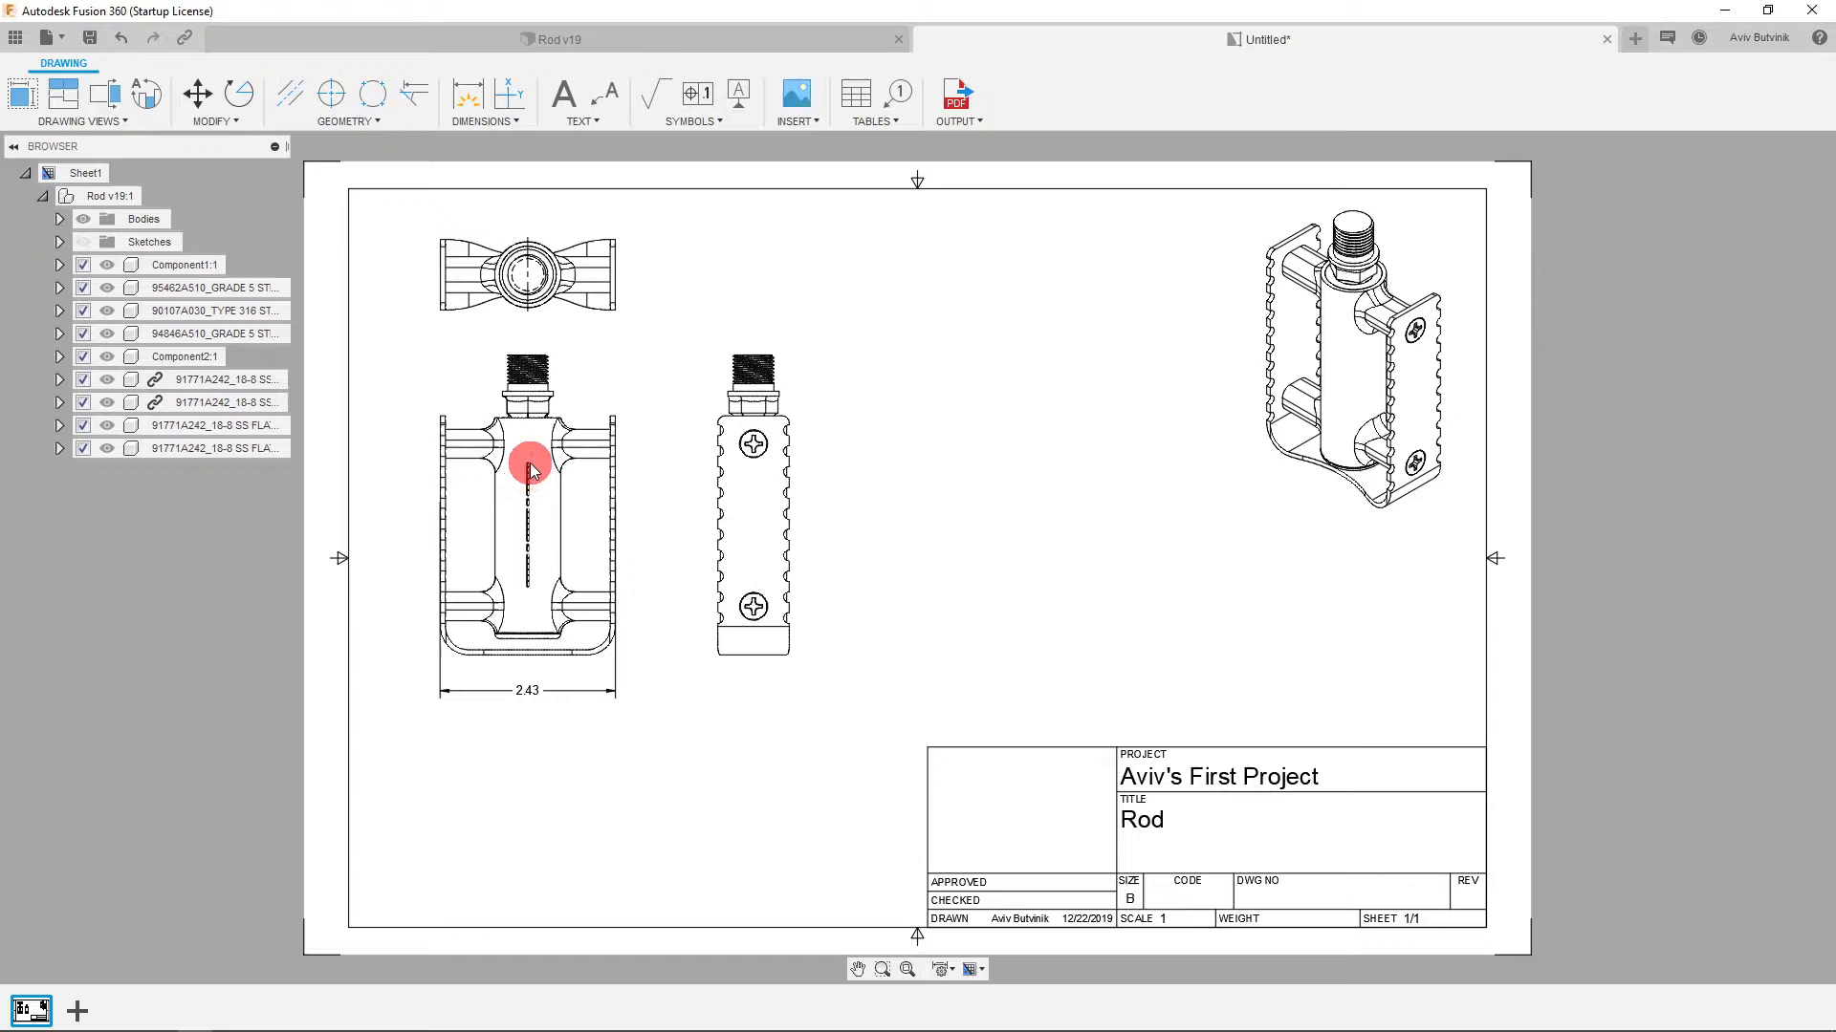
click(524, 428)
click(674, 719)
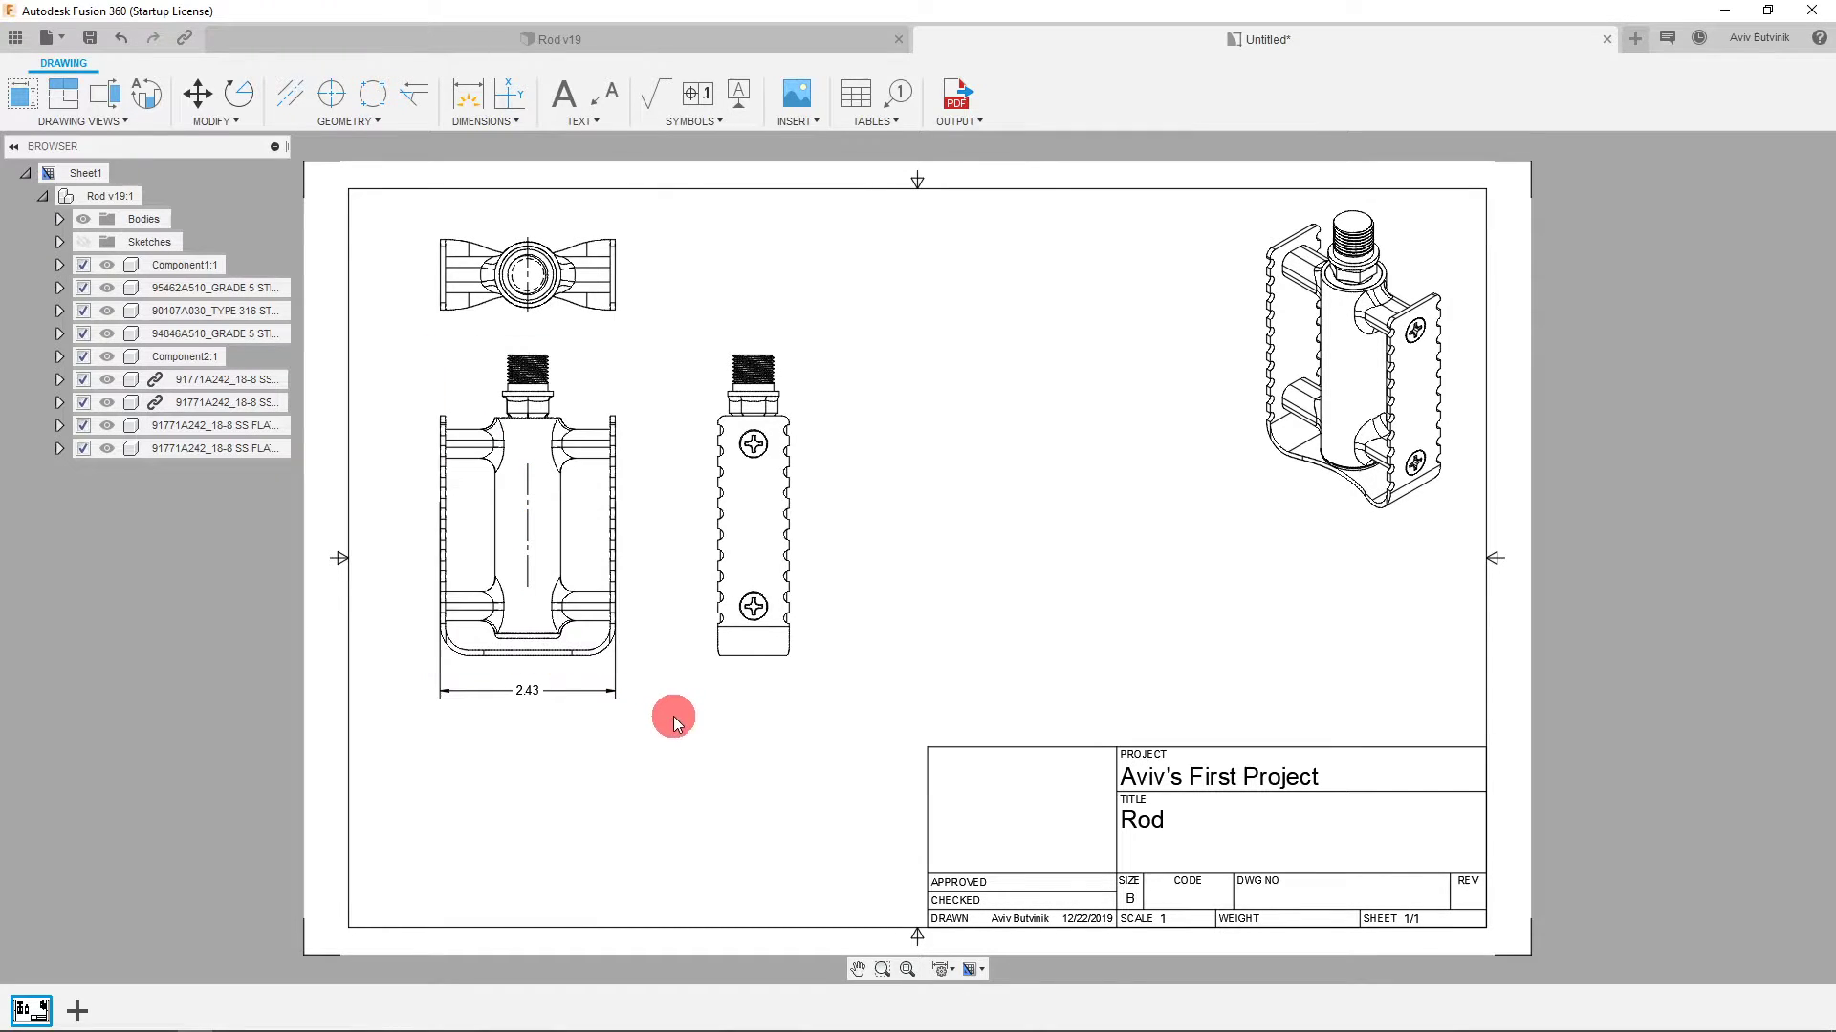
click(529, 584)
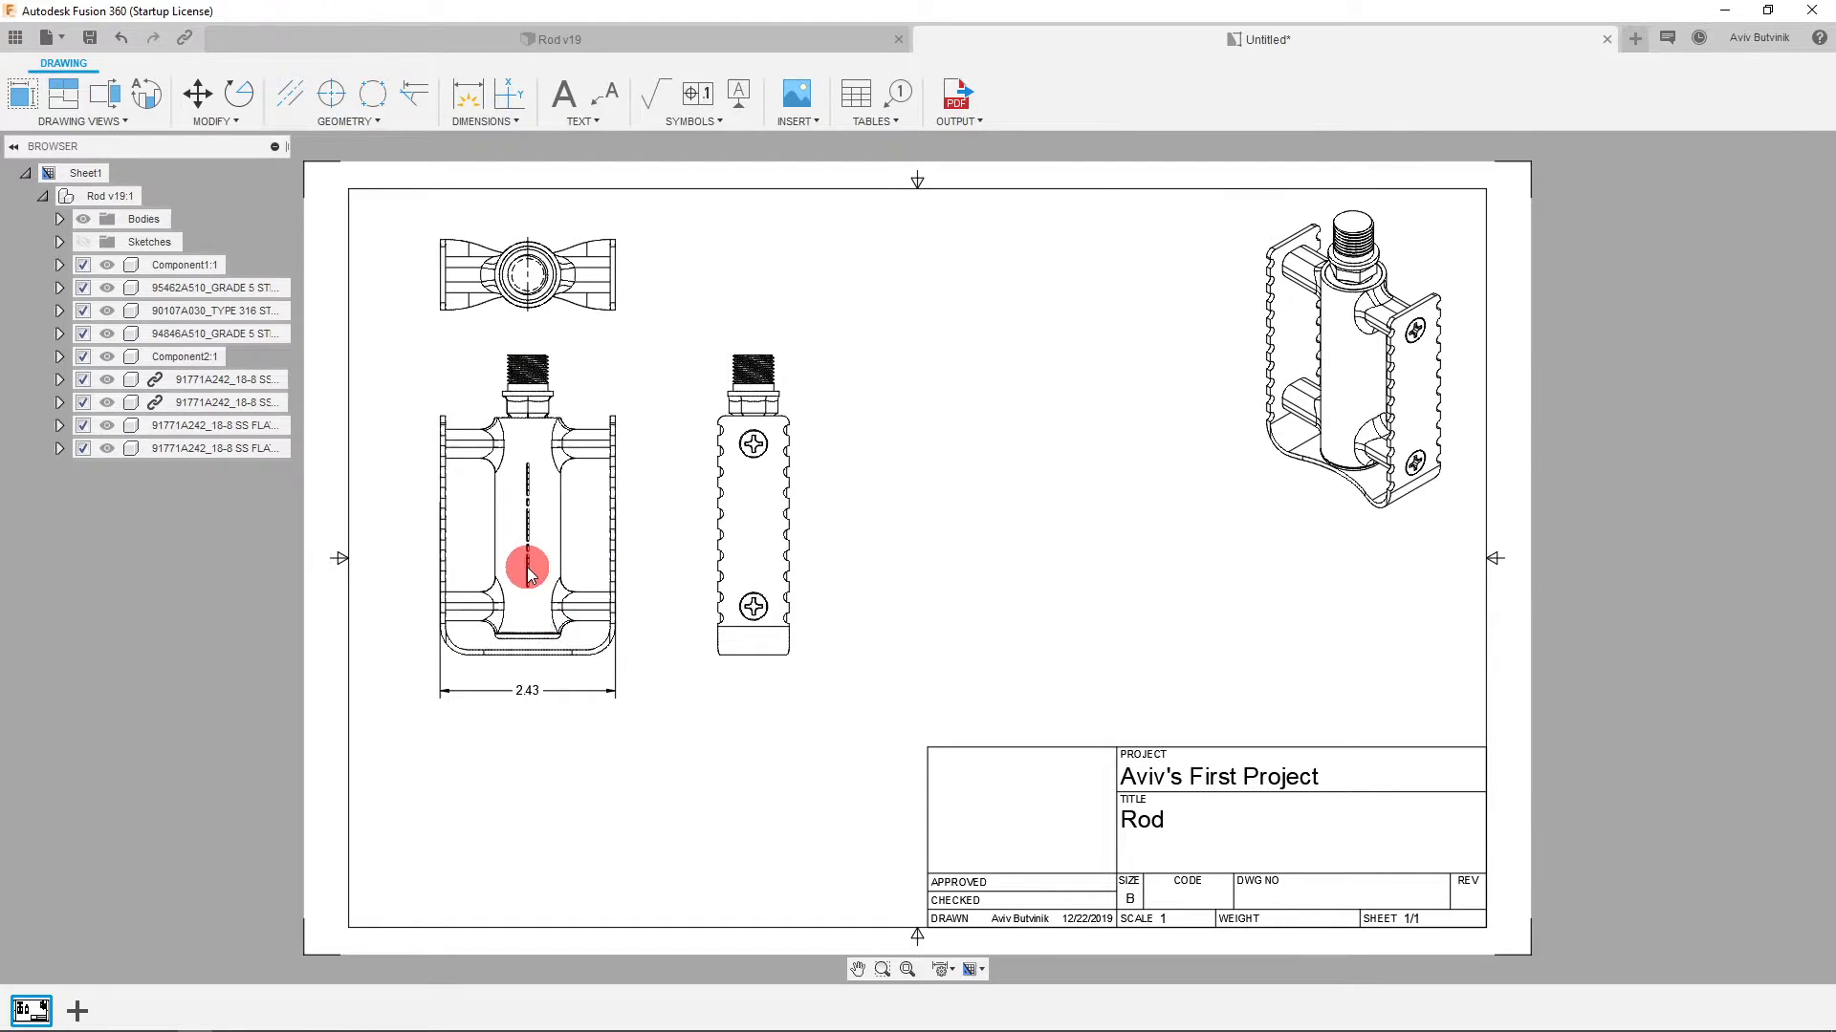
click(147, 218)
click(627, 390)
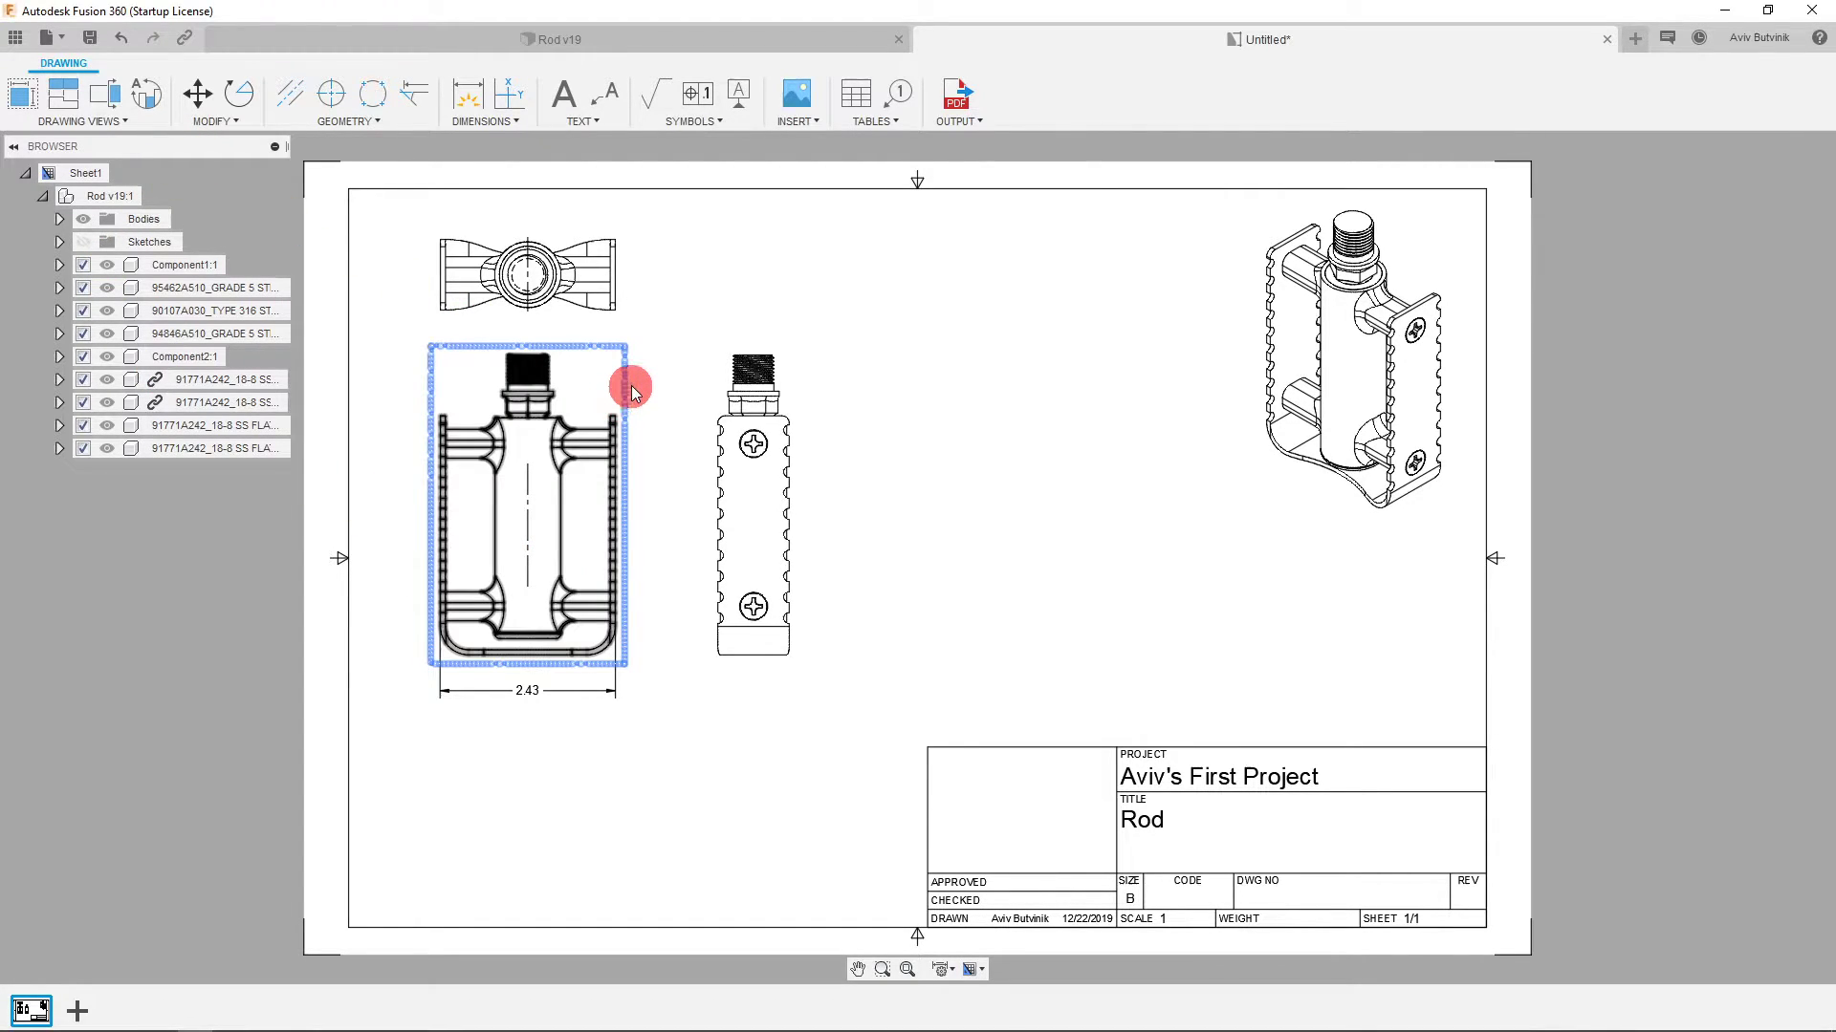
click(601, 281)
Dimension the distance from the base view's centerline to the central body's right edge, placing it between the view and the width dimension.
click(465, 102)
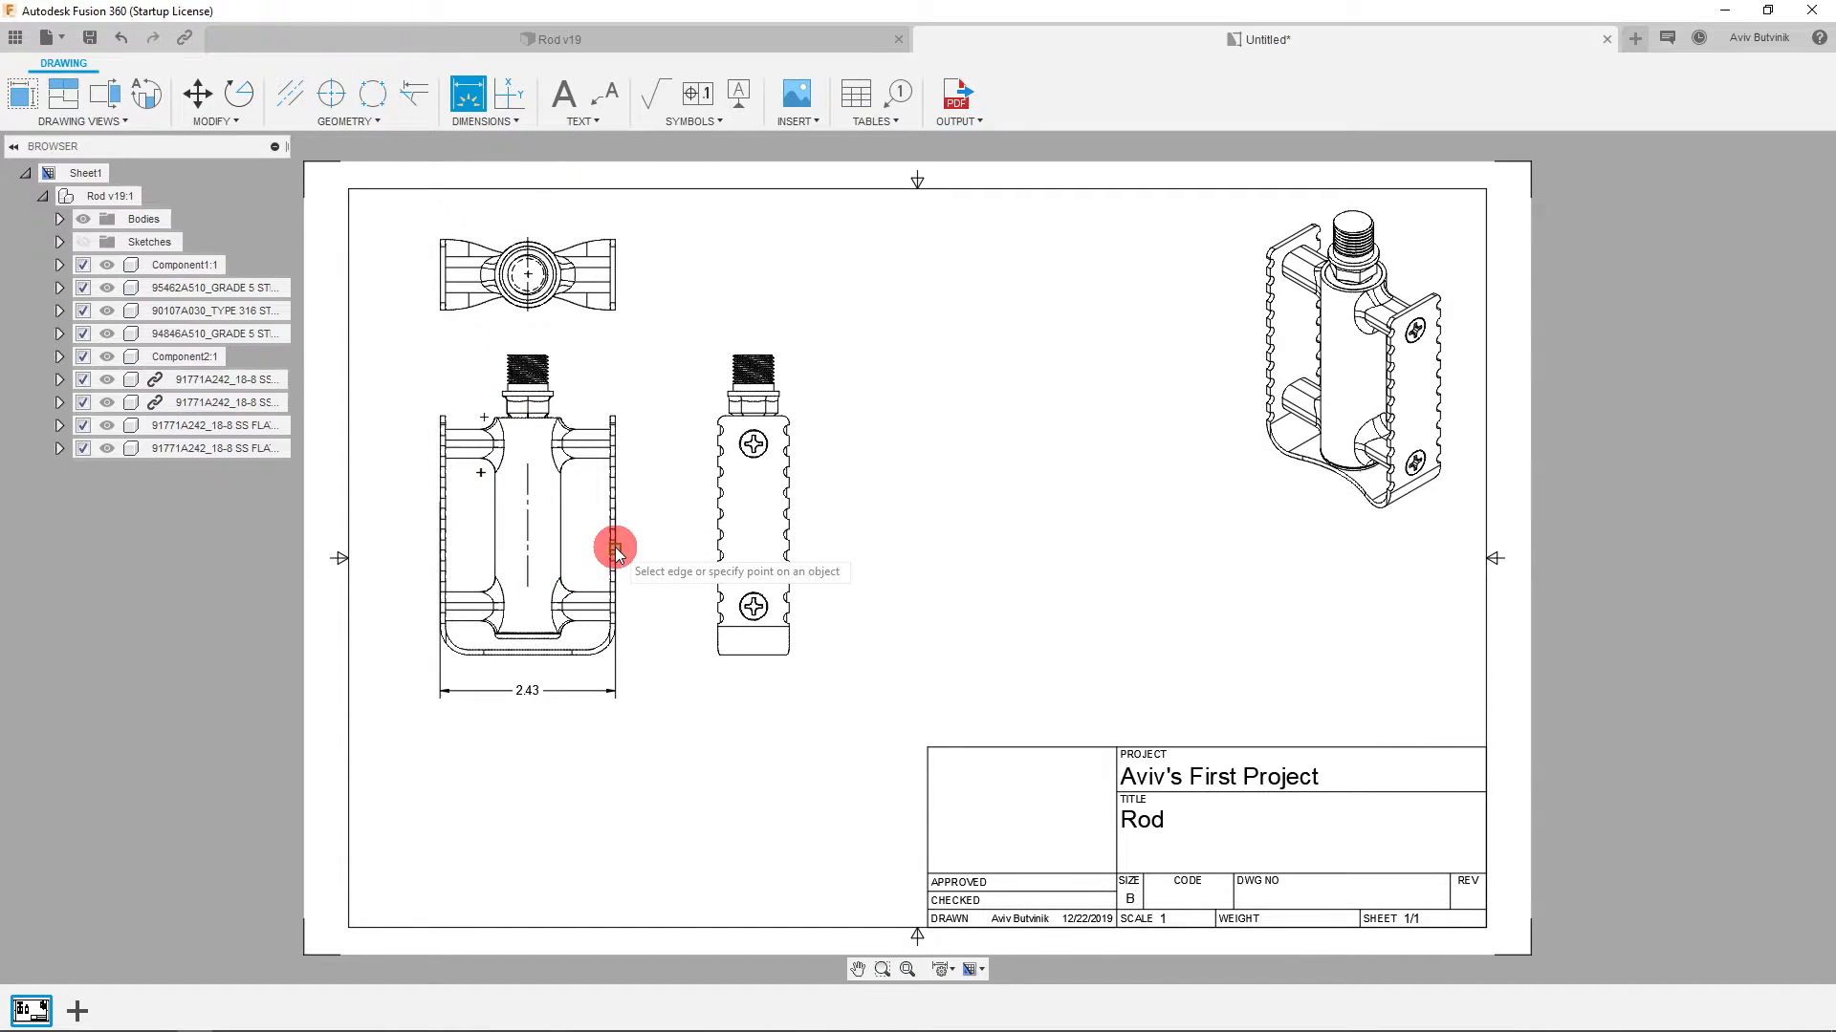
click(528, 507)
click(561, 521)
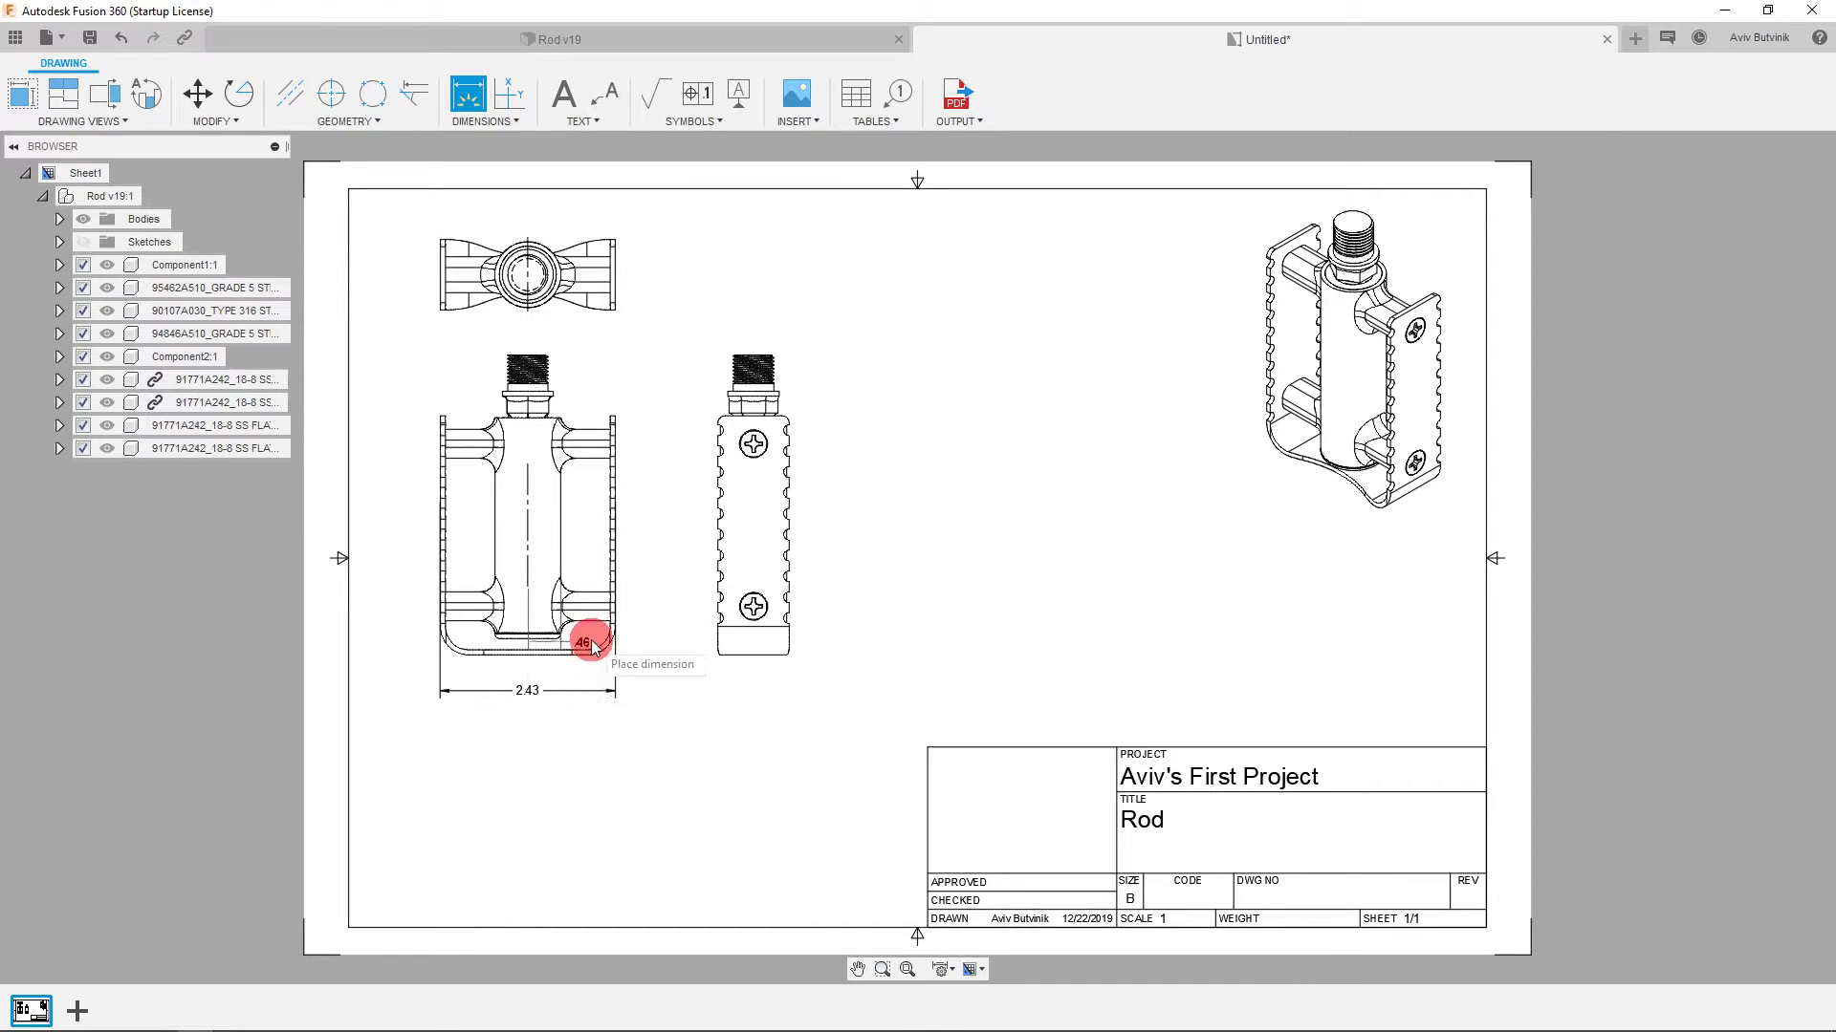
click(589, 669)
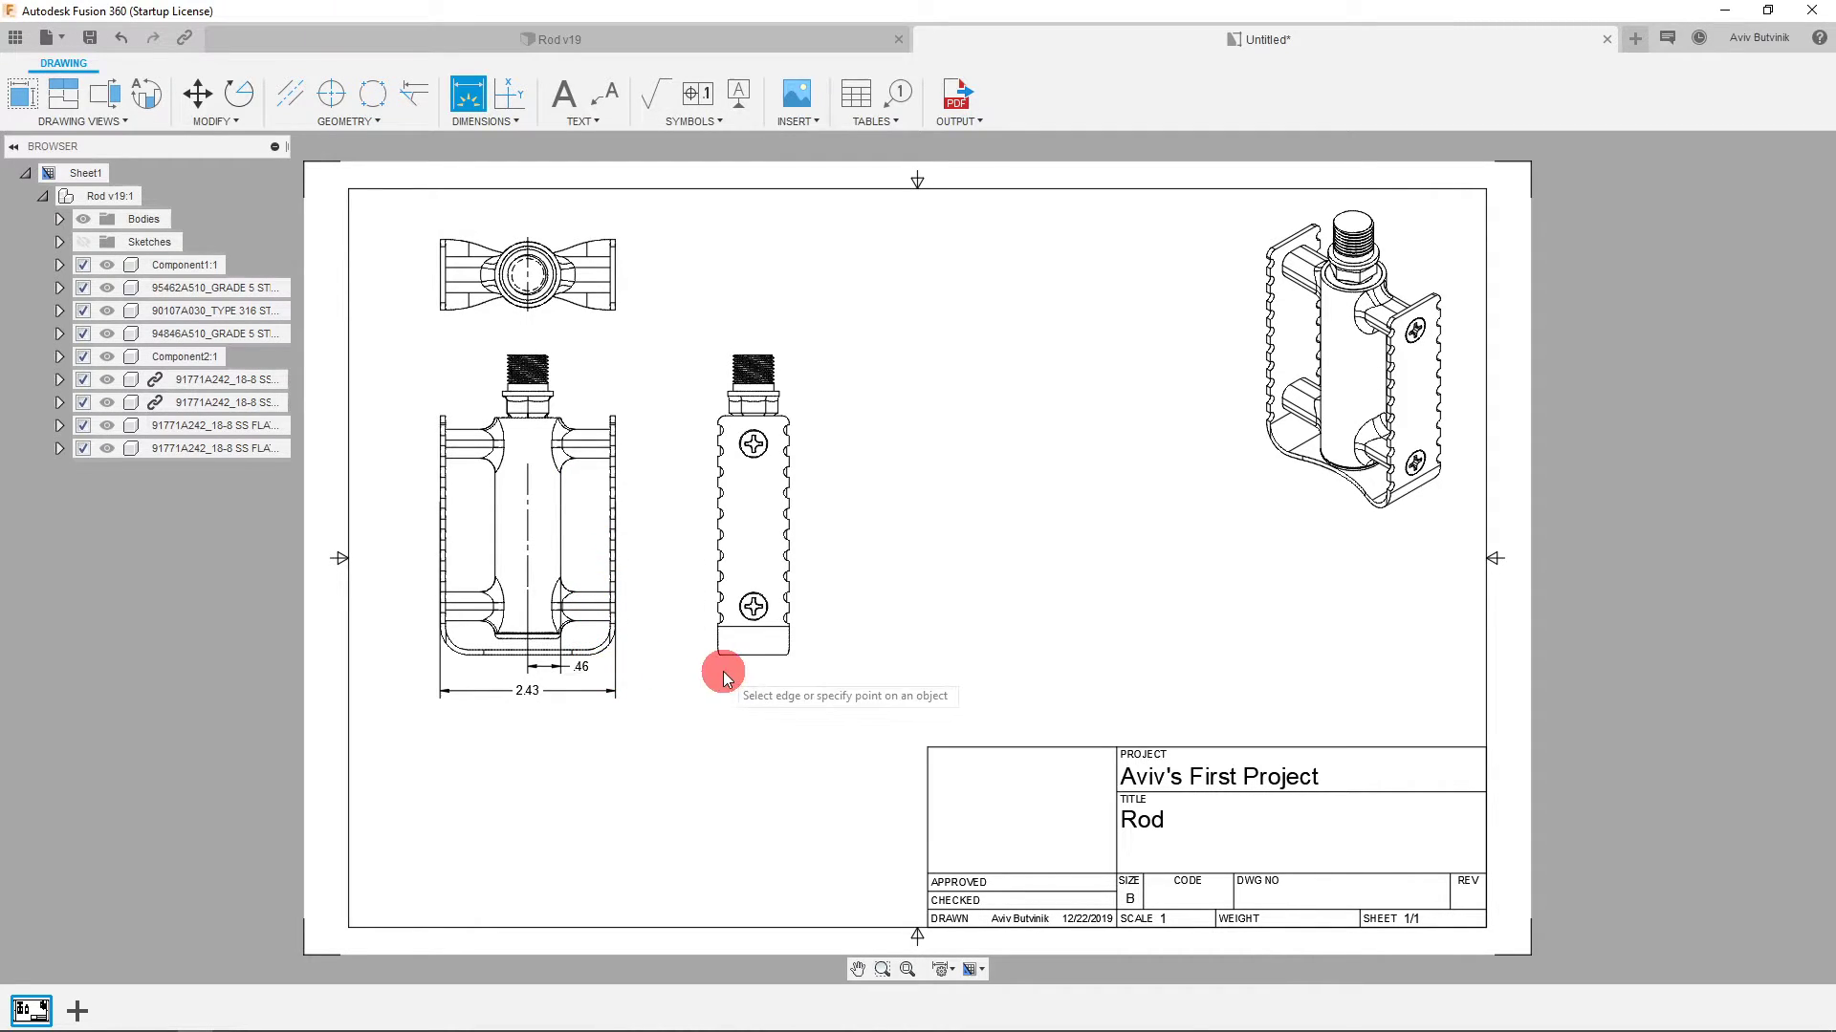
key(Escape)
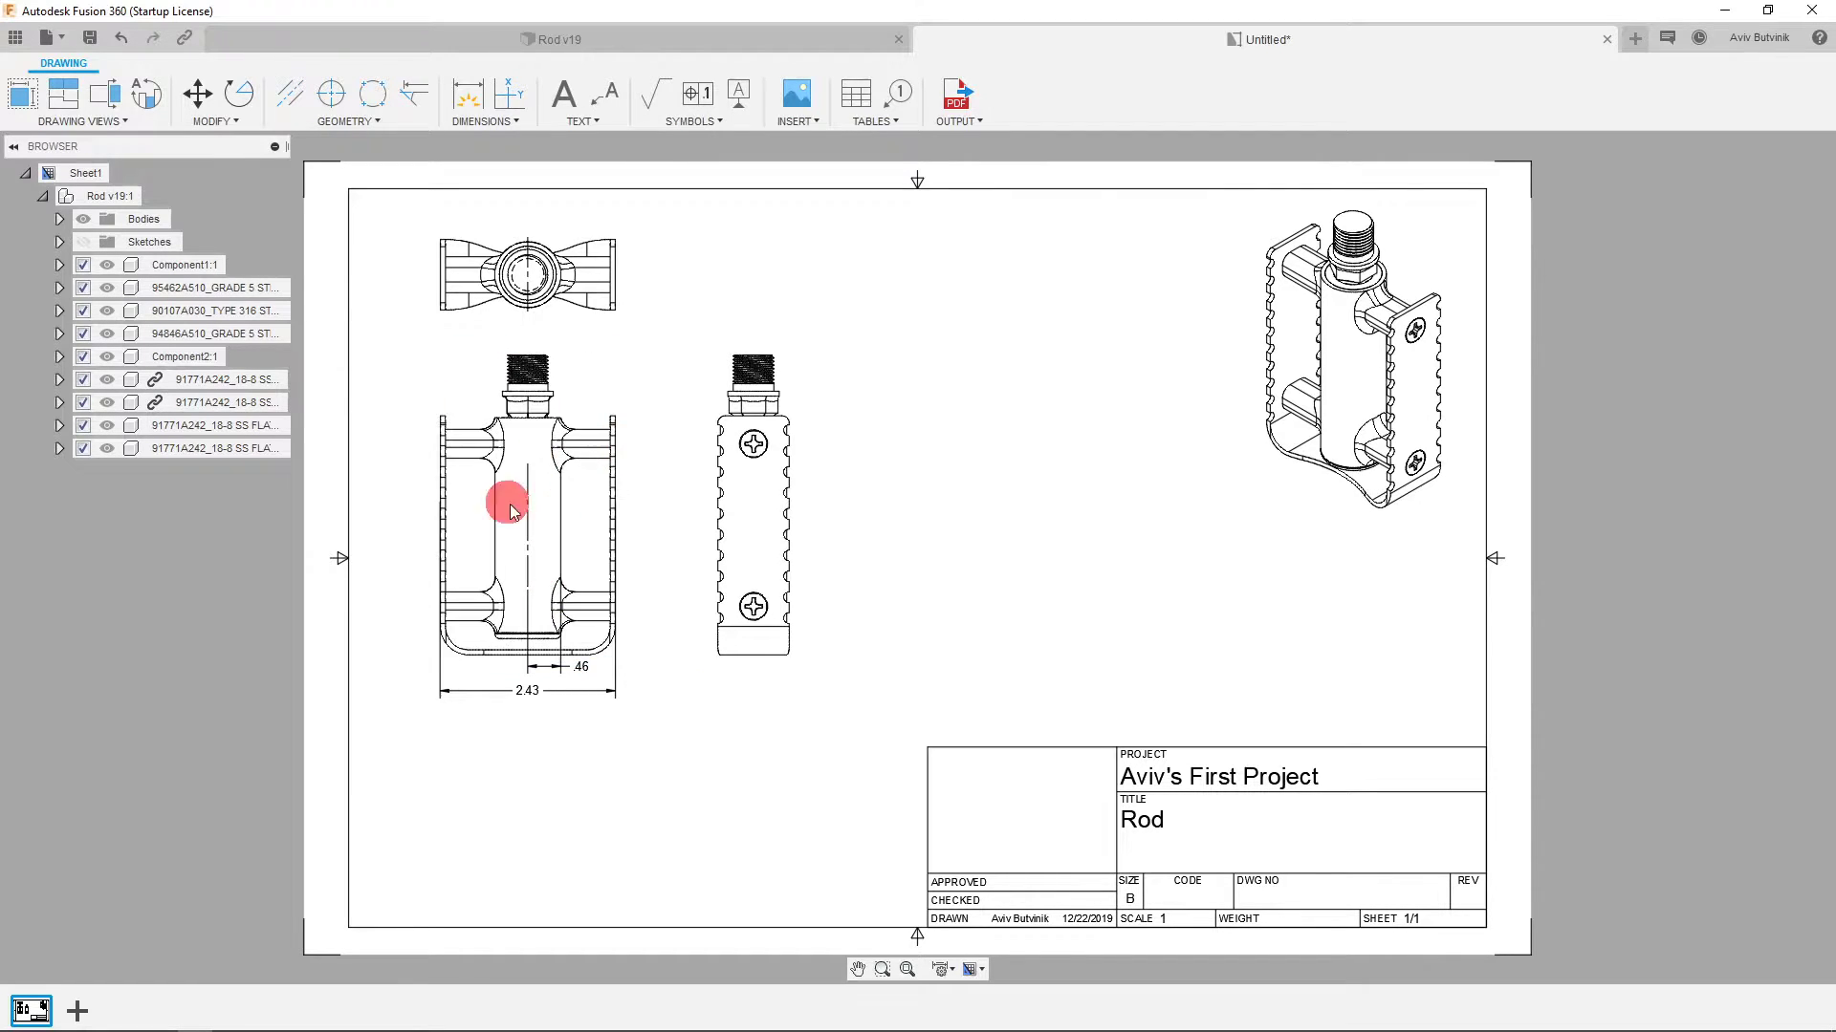
click(569, 541)
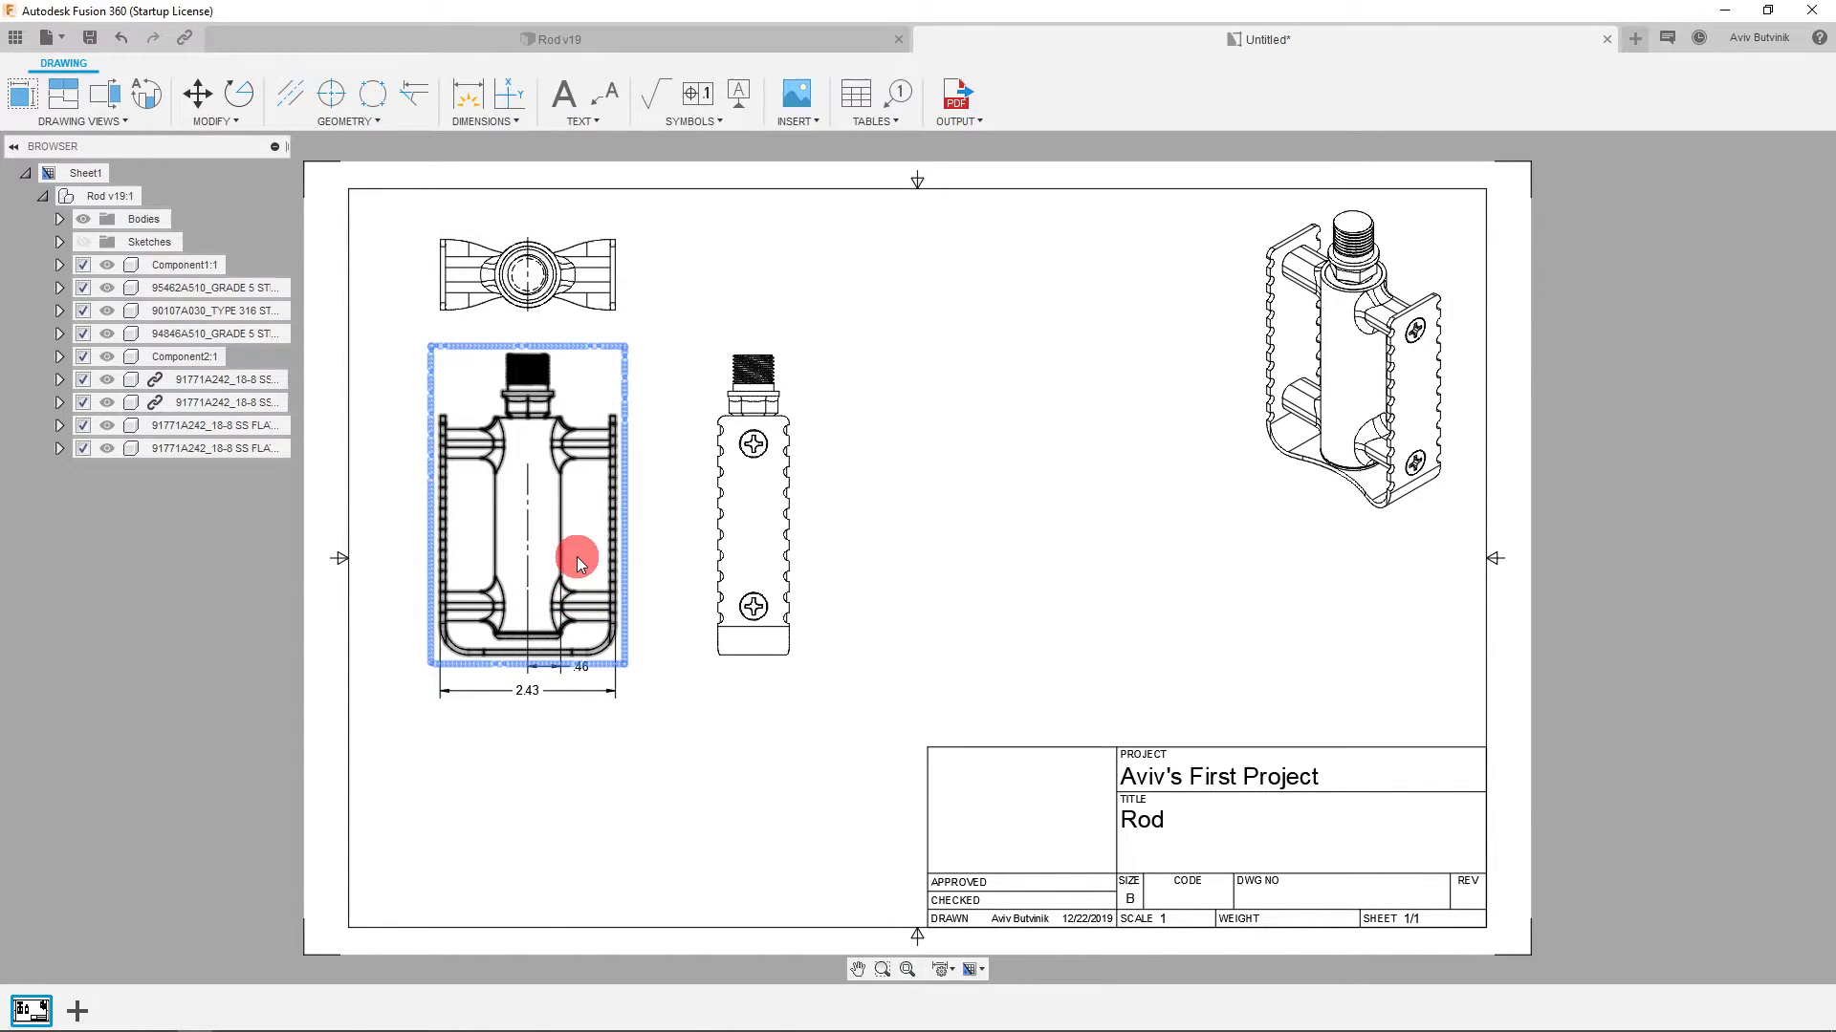
click(404, 460)
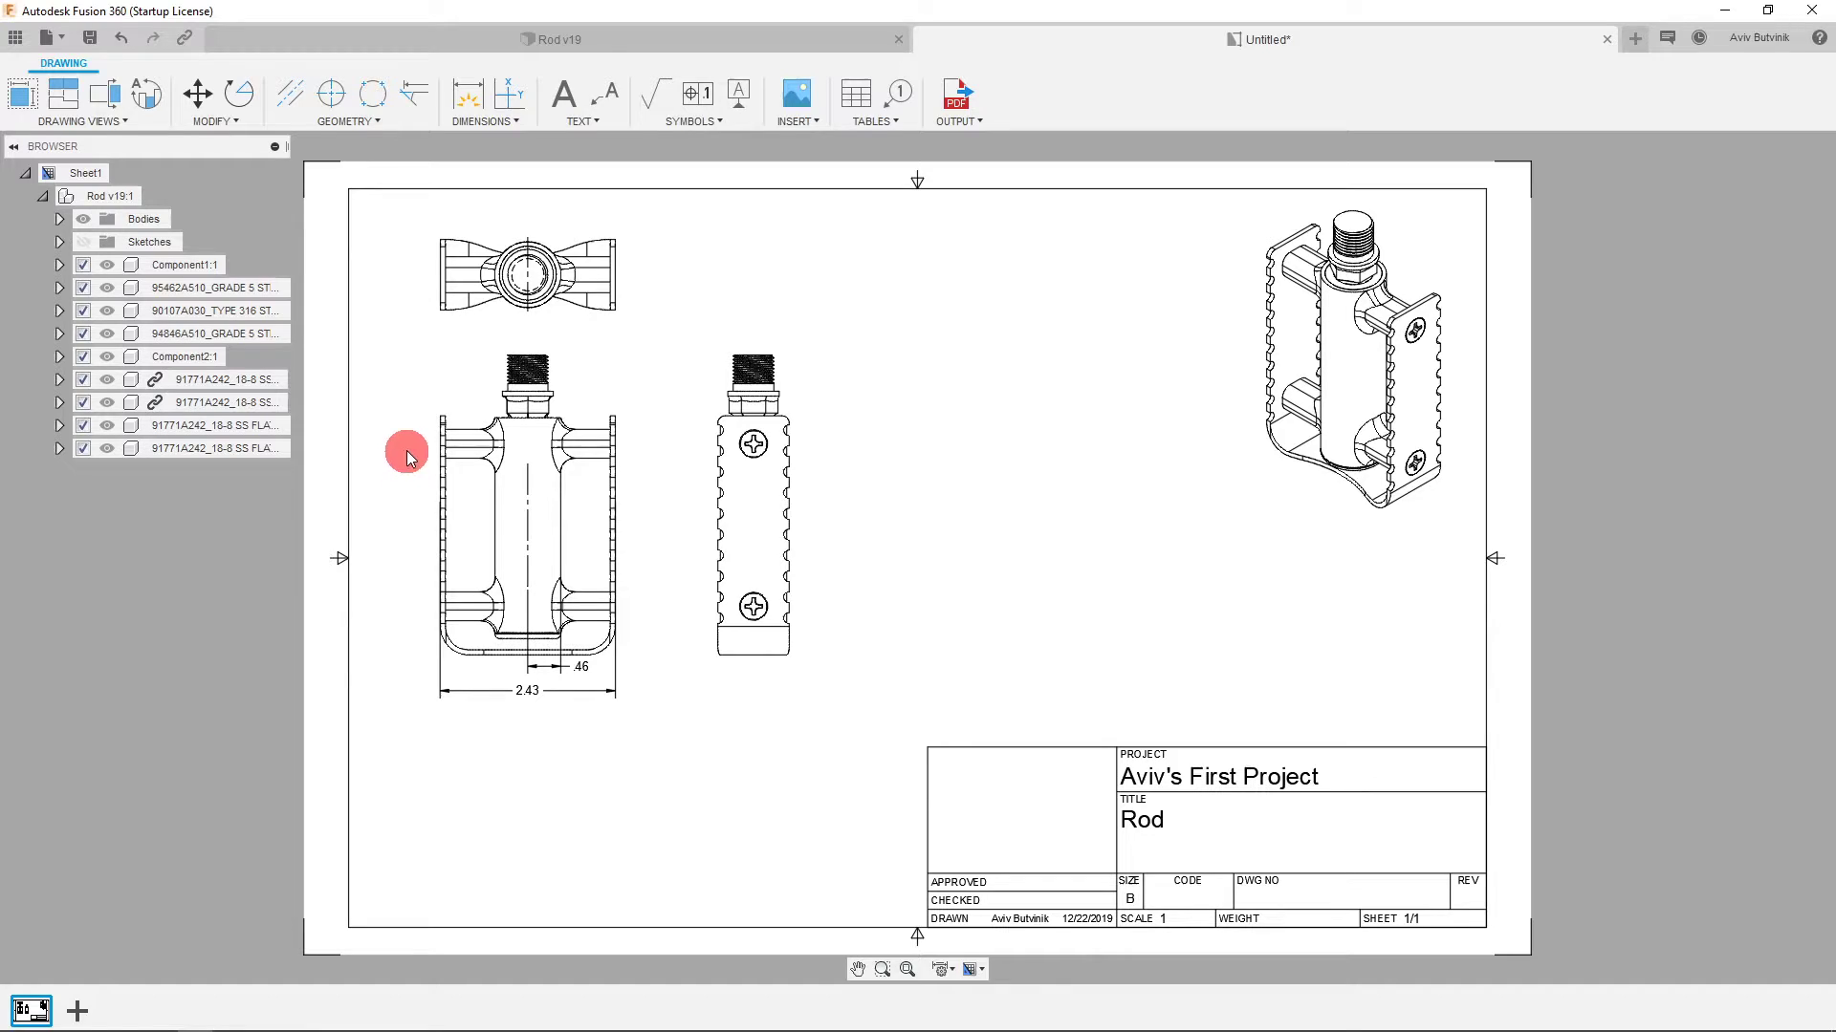
Add center marks to the round body in the end view and to both screw heads in the side view.
click(332, 93)
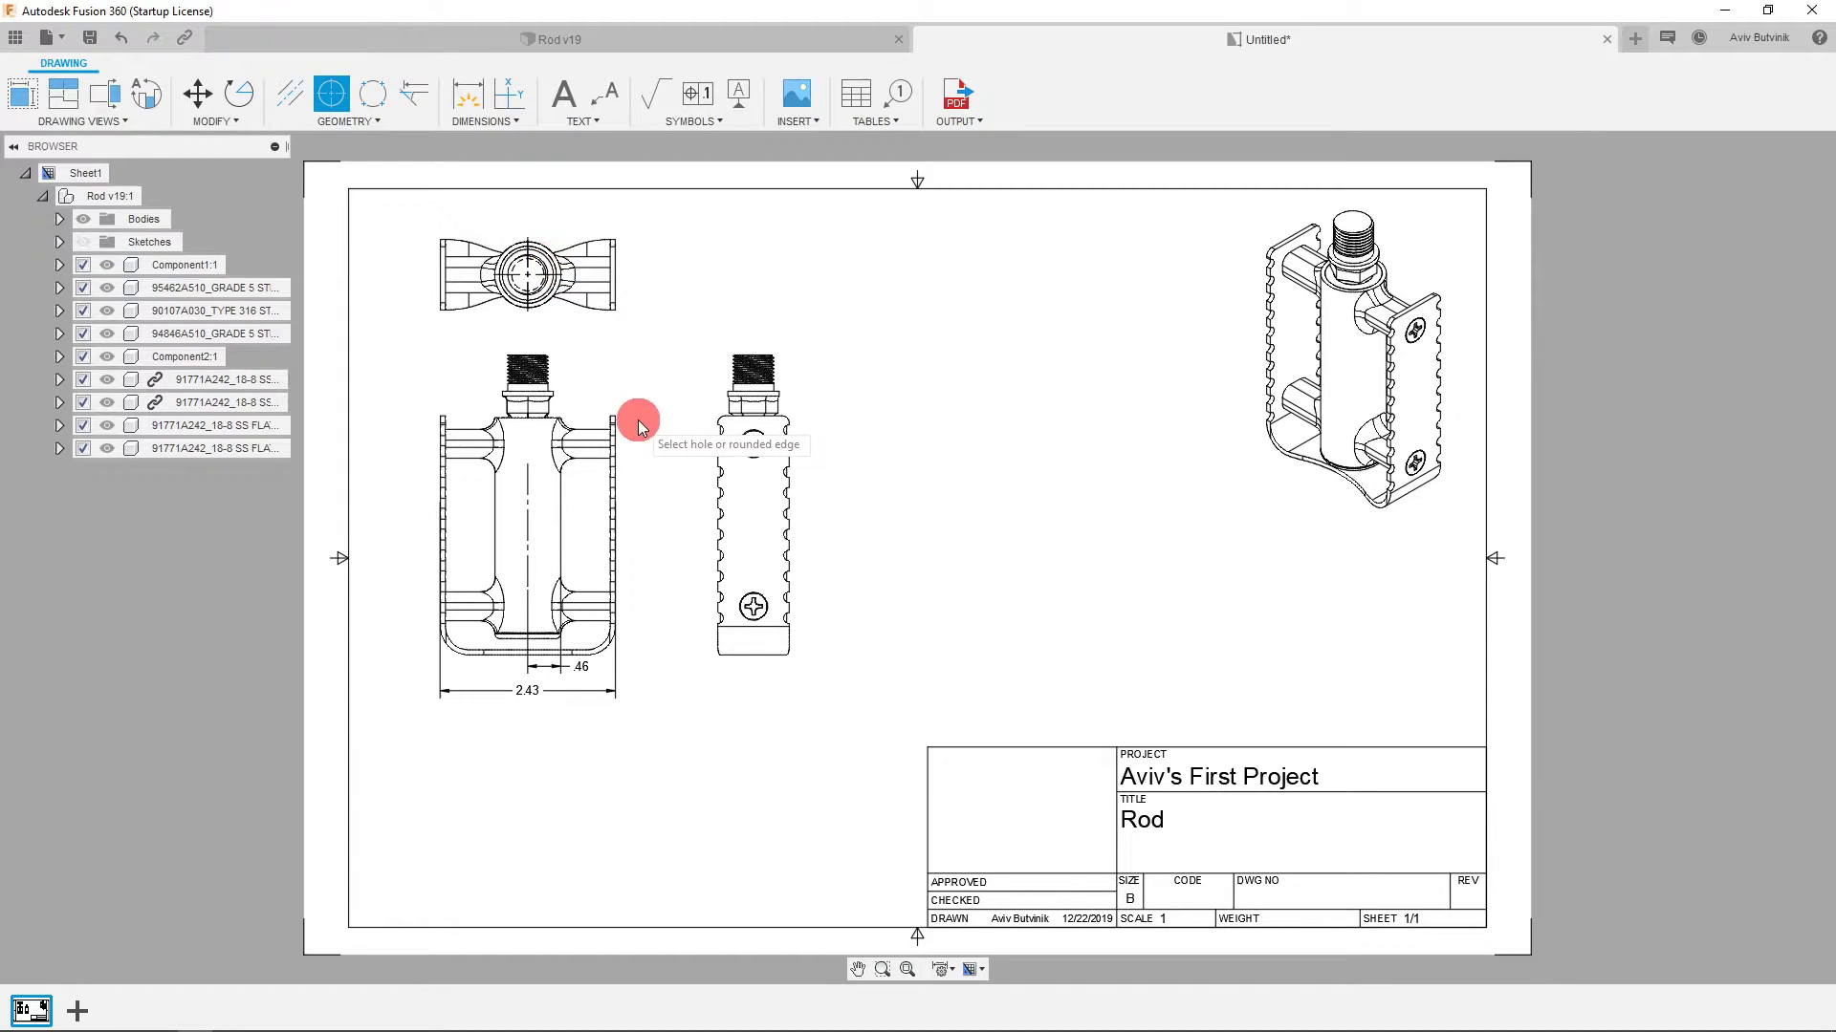
click(504, 302)
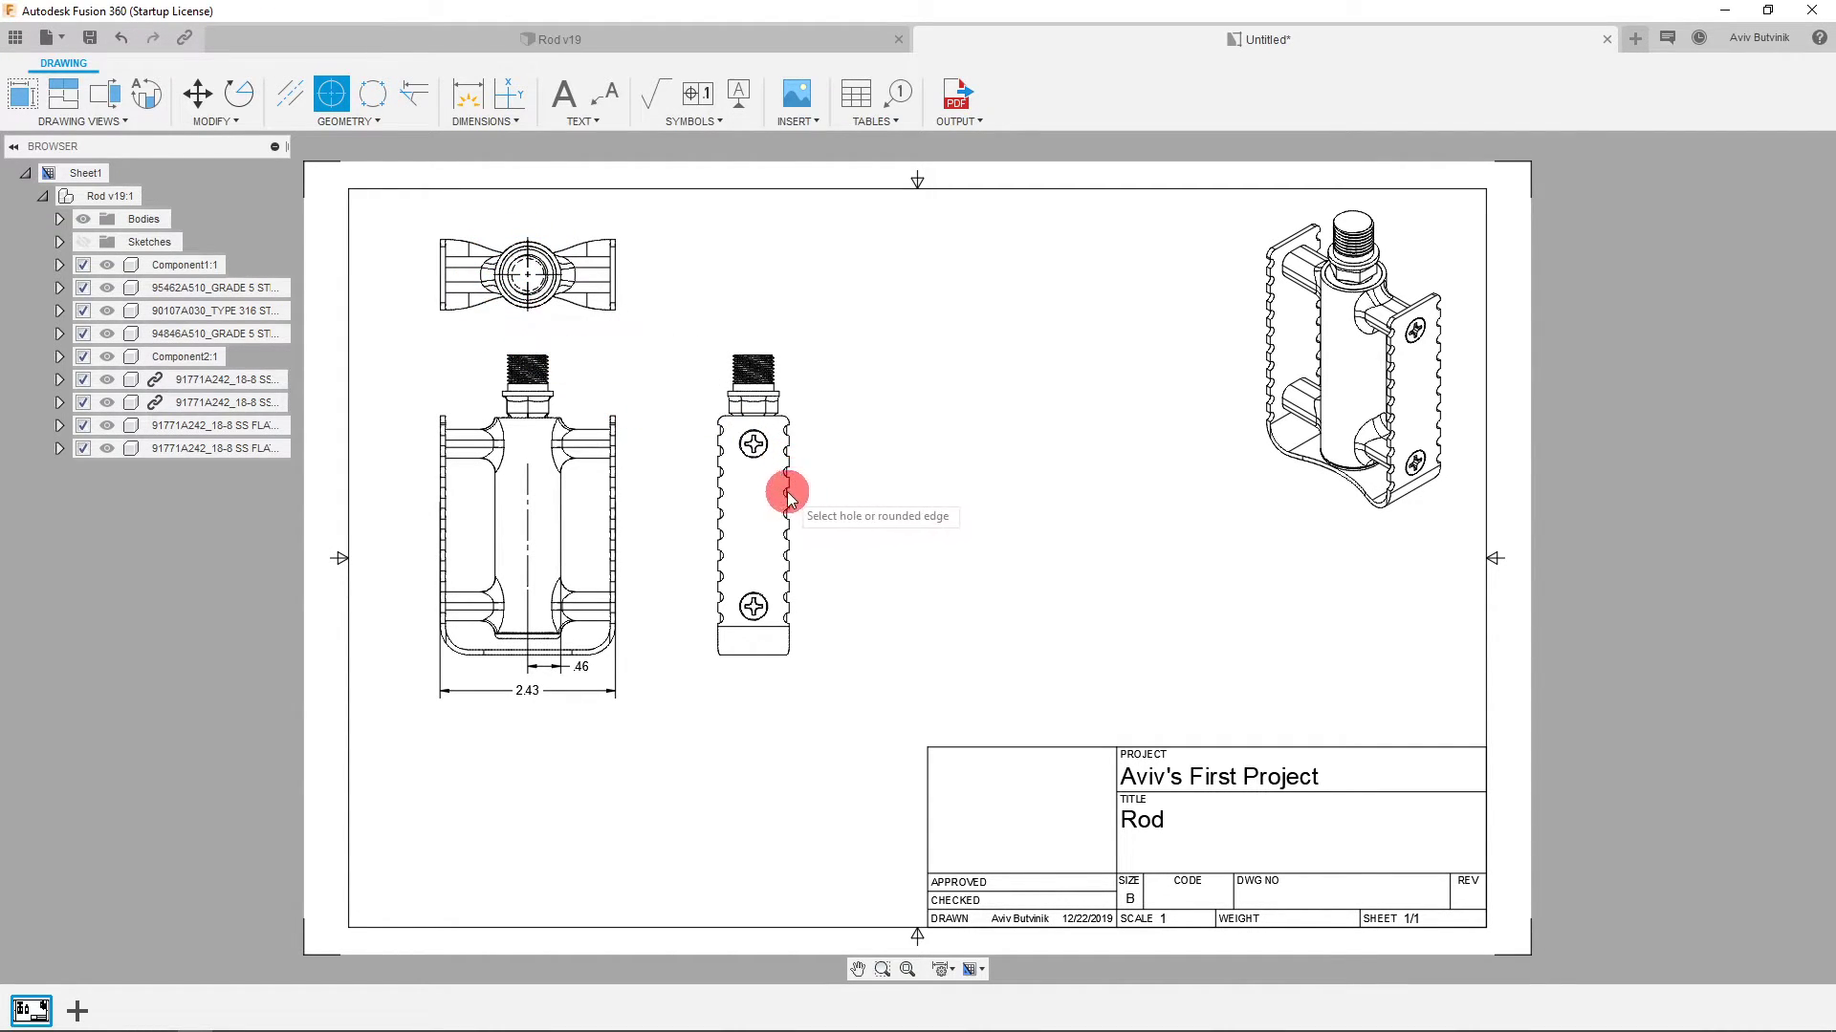
click(761, 453)
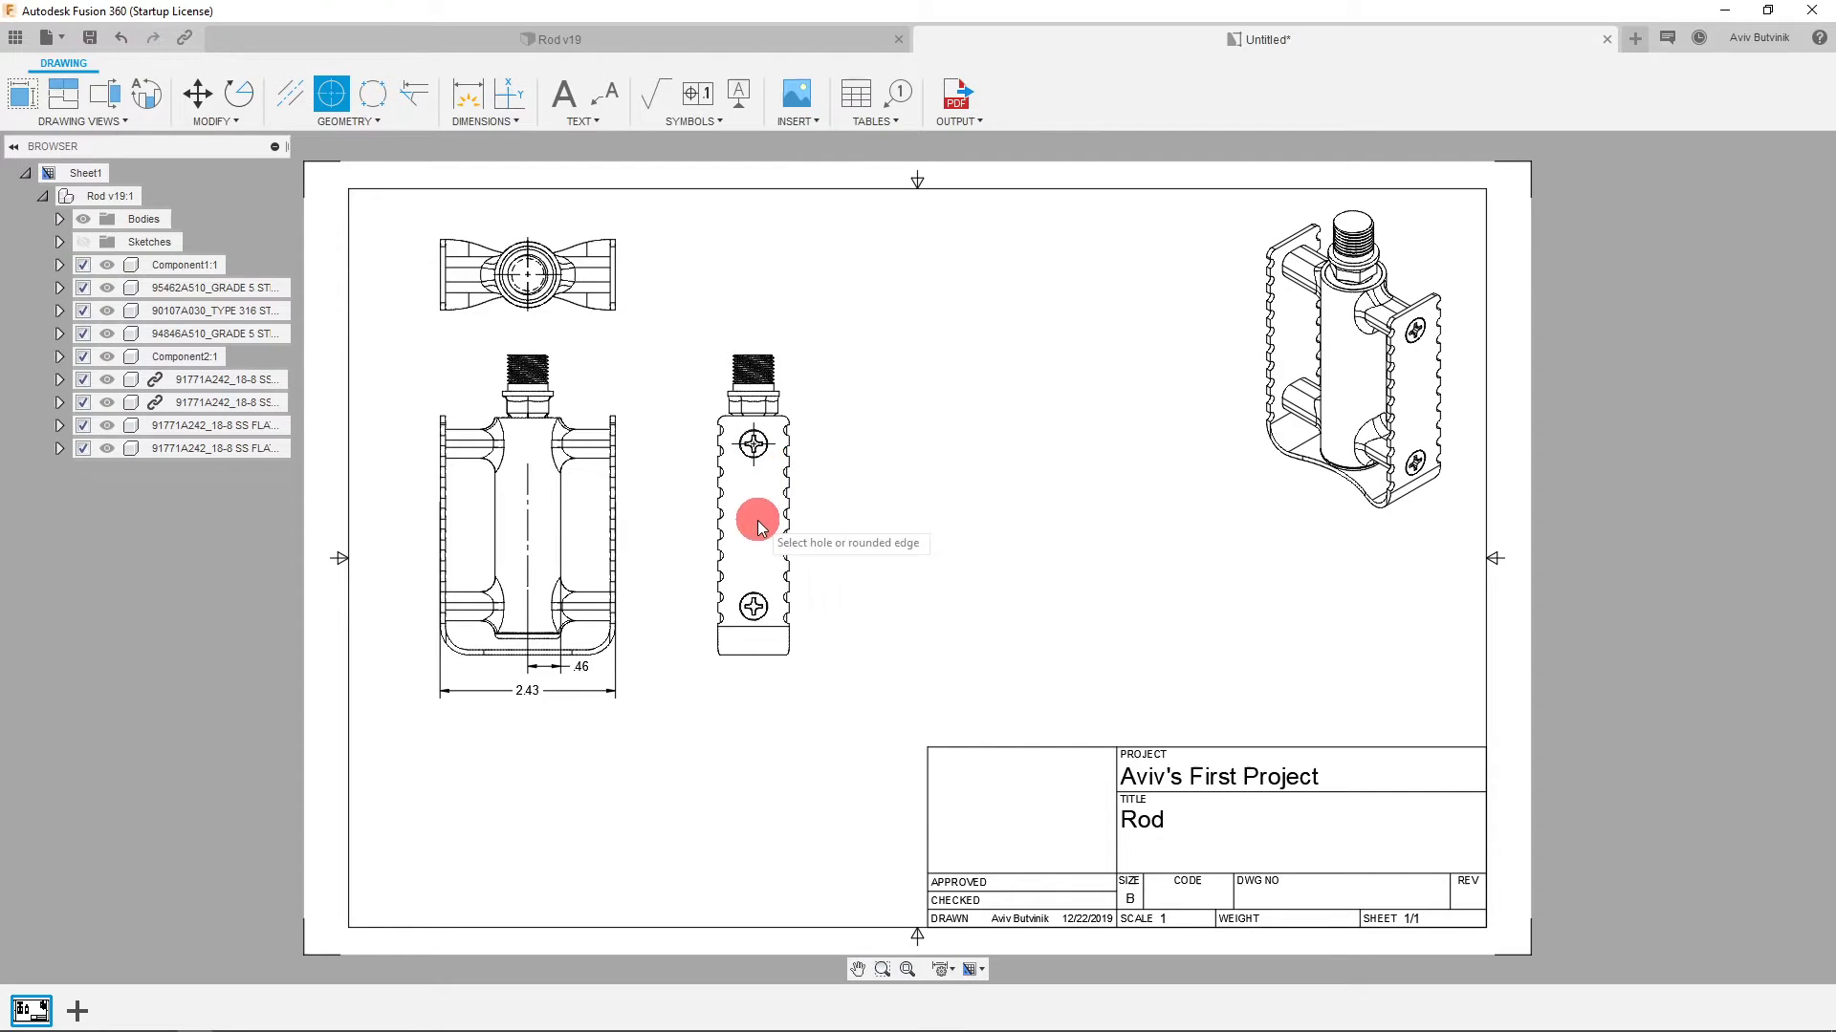
click(755, 601)
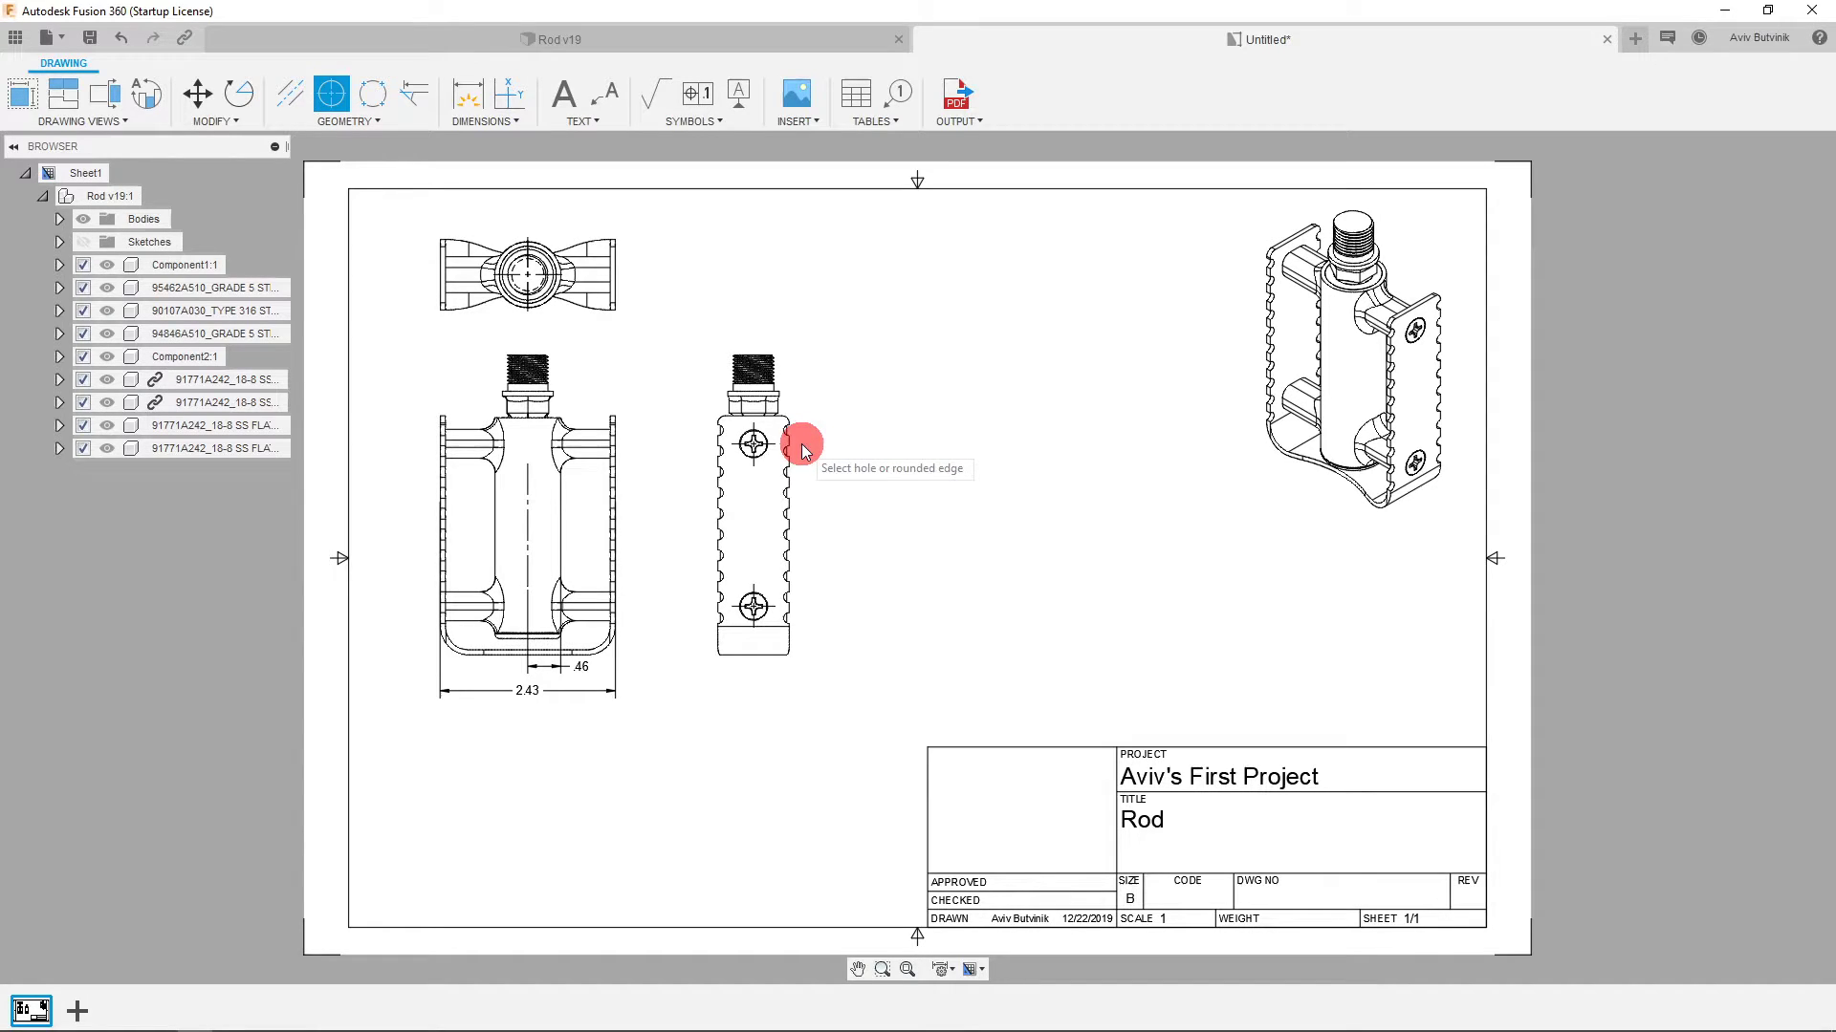
key(Escape)
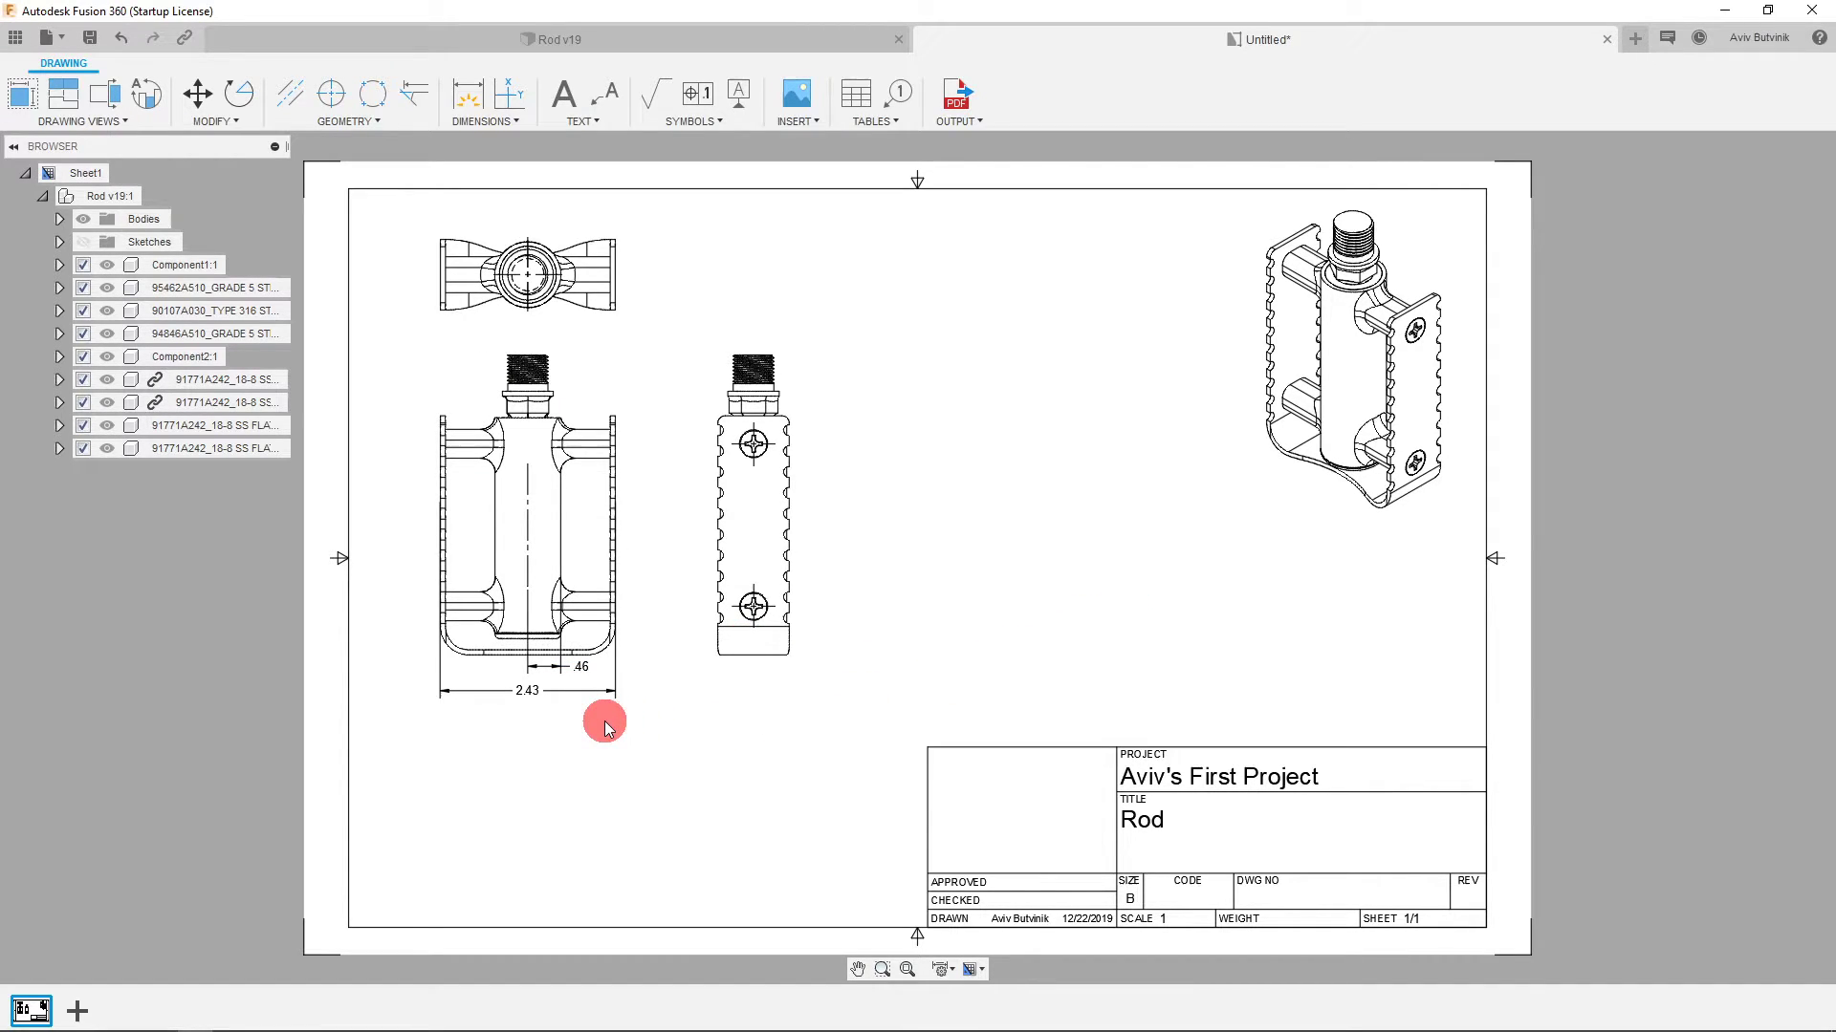
Extend the base view's centerline at both ends, above the threaded stud and past the pedal's lower edge.
click(529, 463)
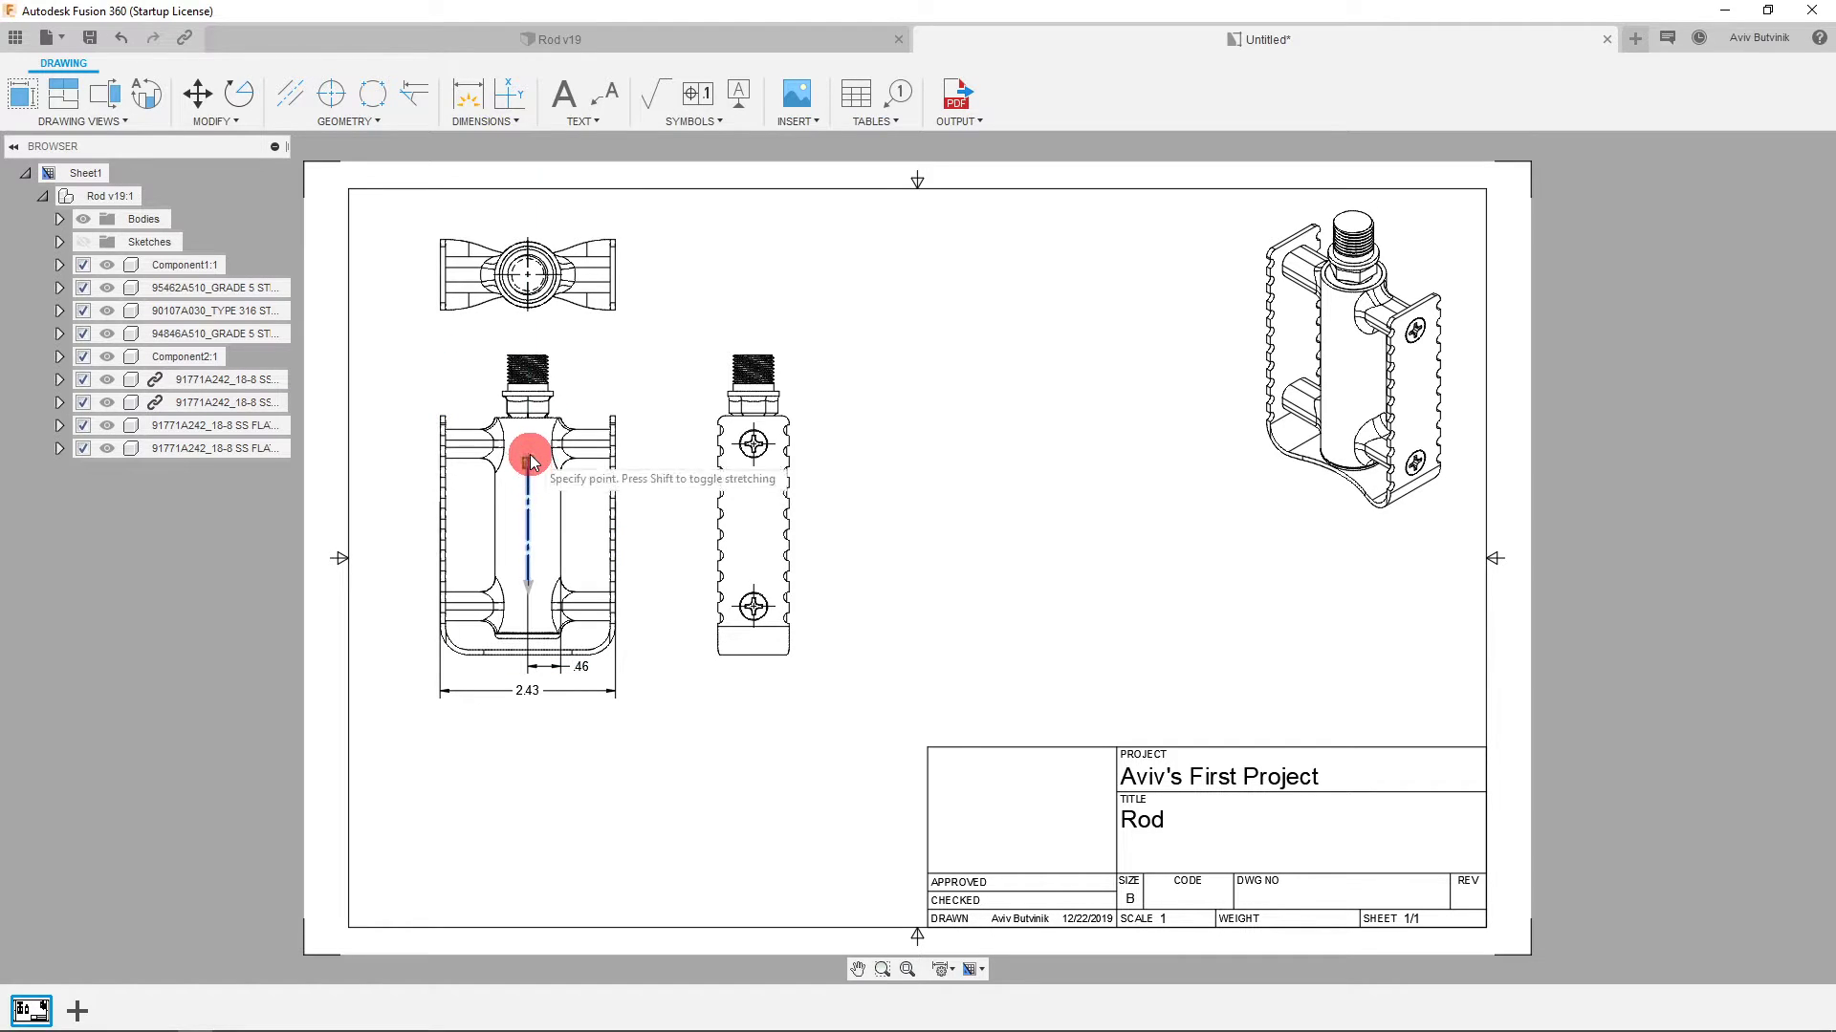
click(536, 348)
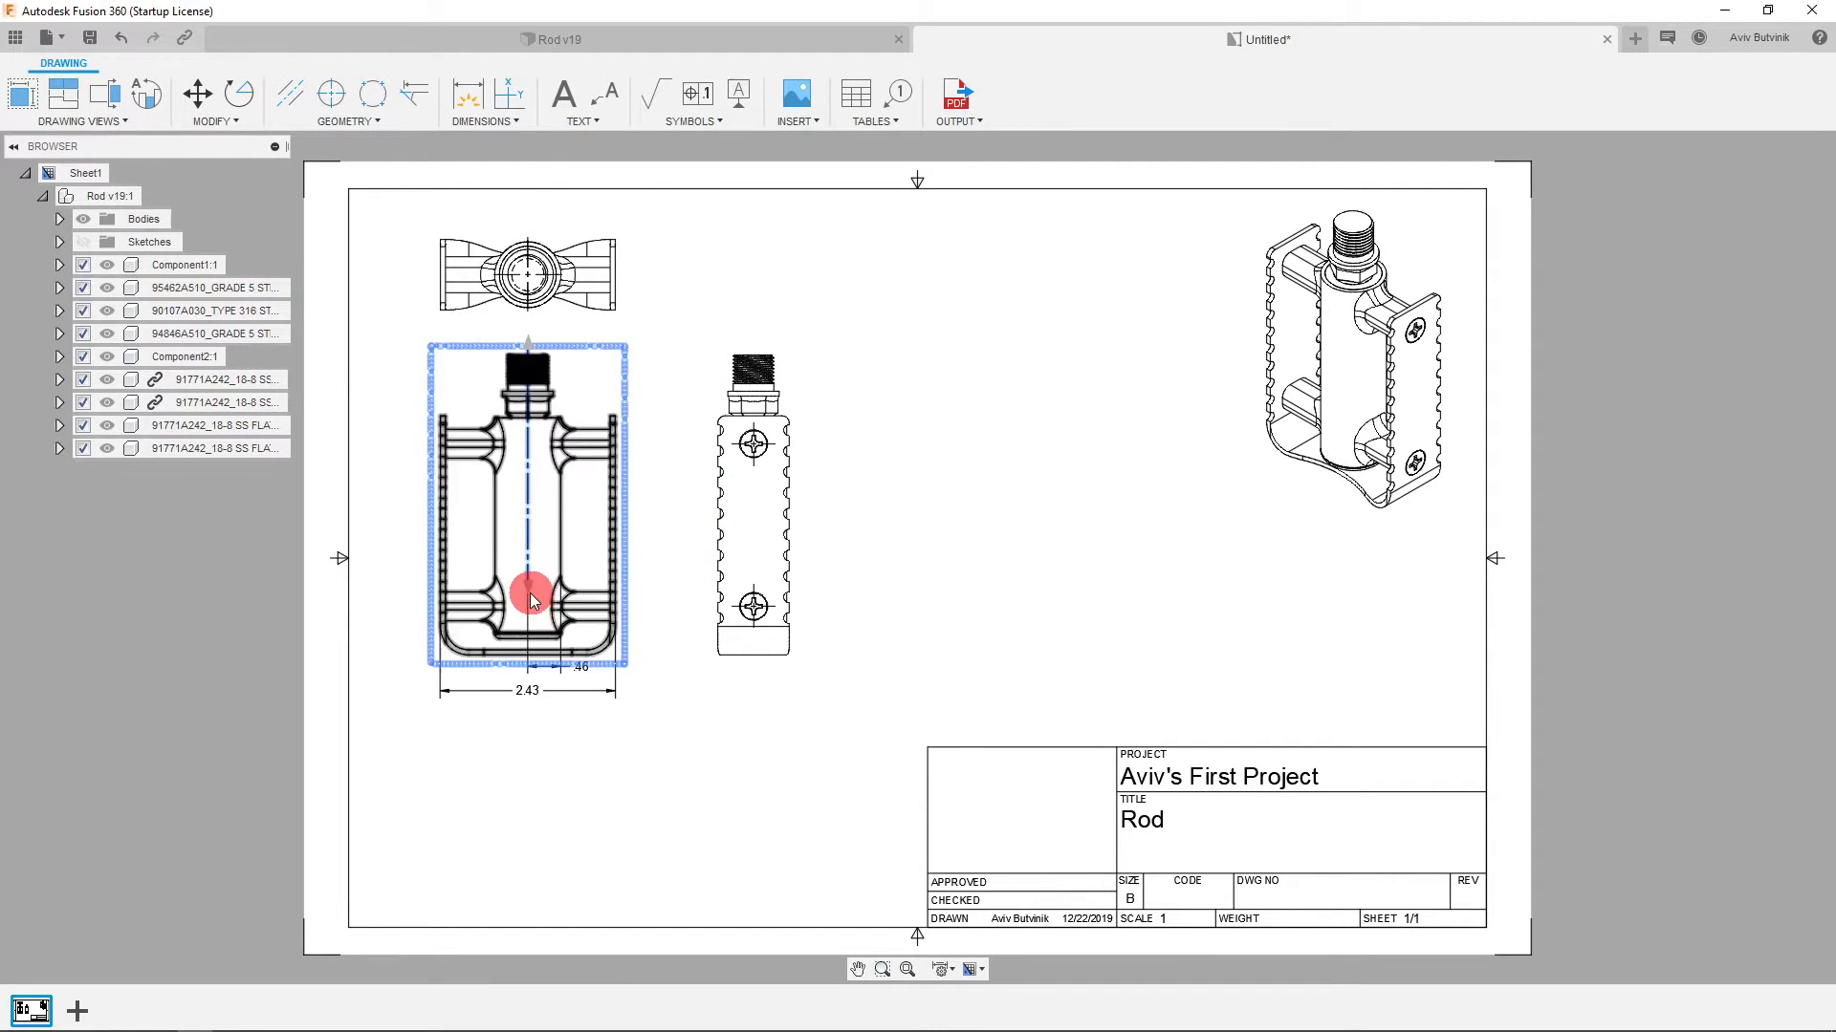
click(529, 591)
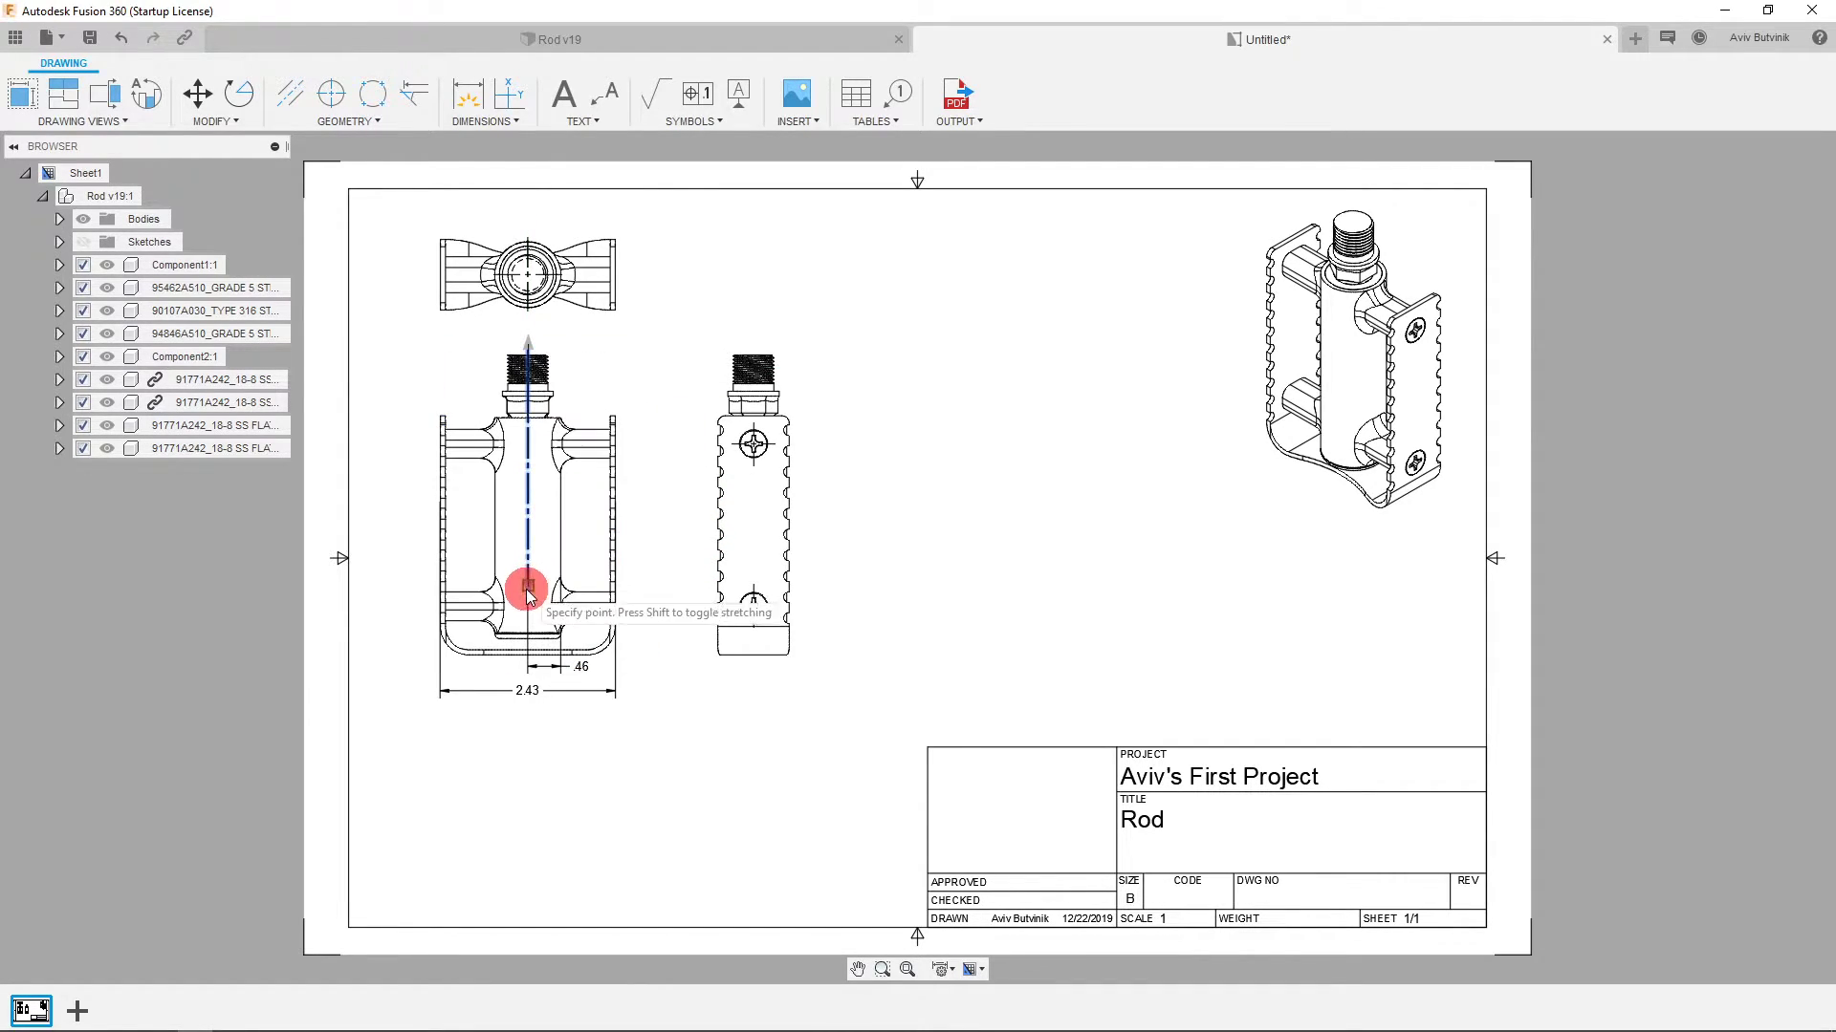
click(531, 676)
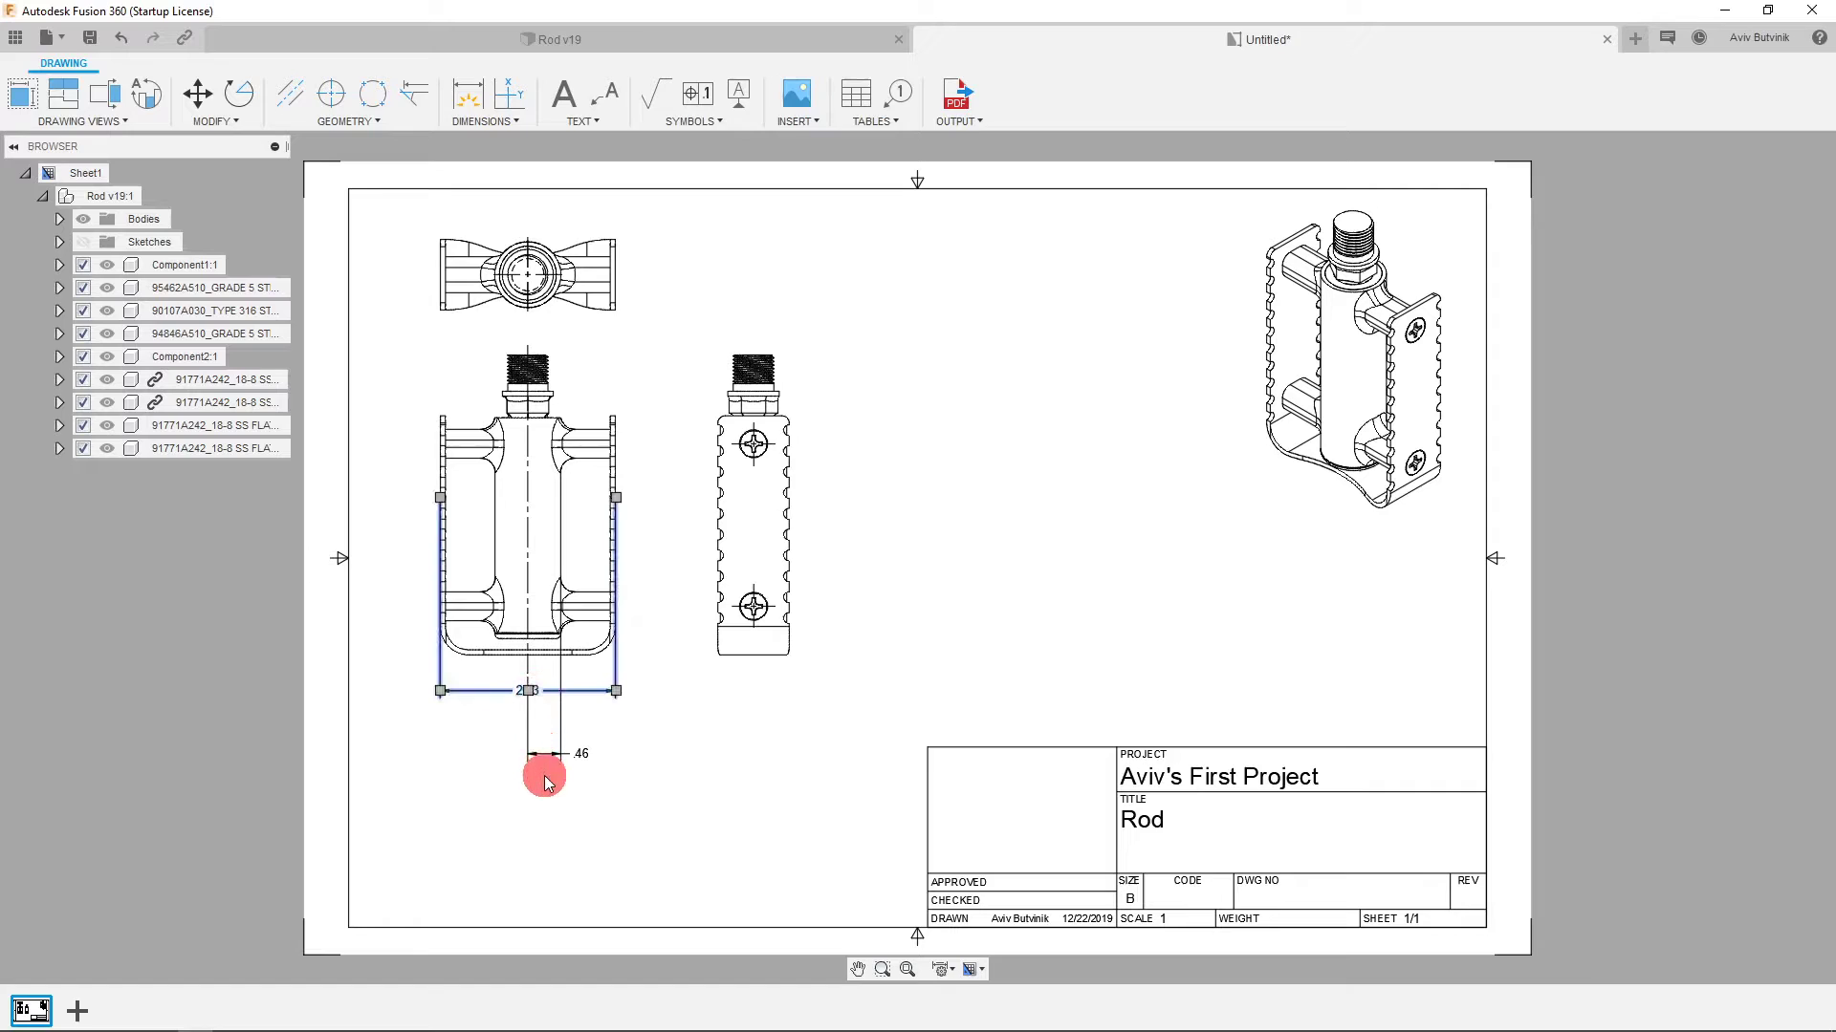
Move the overall width dimension further down from the base view, below the centerline-to-edge dimension.
click(526, 688)
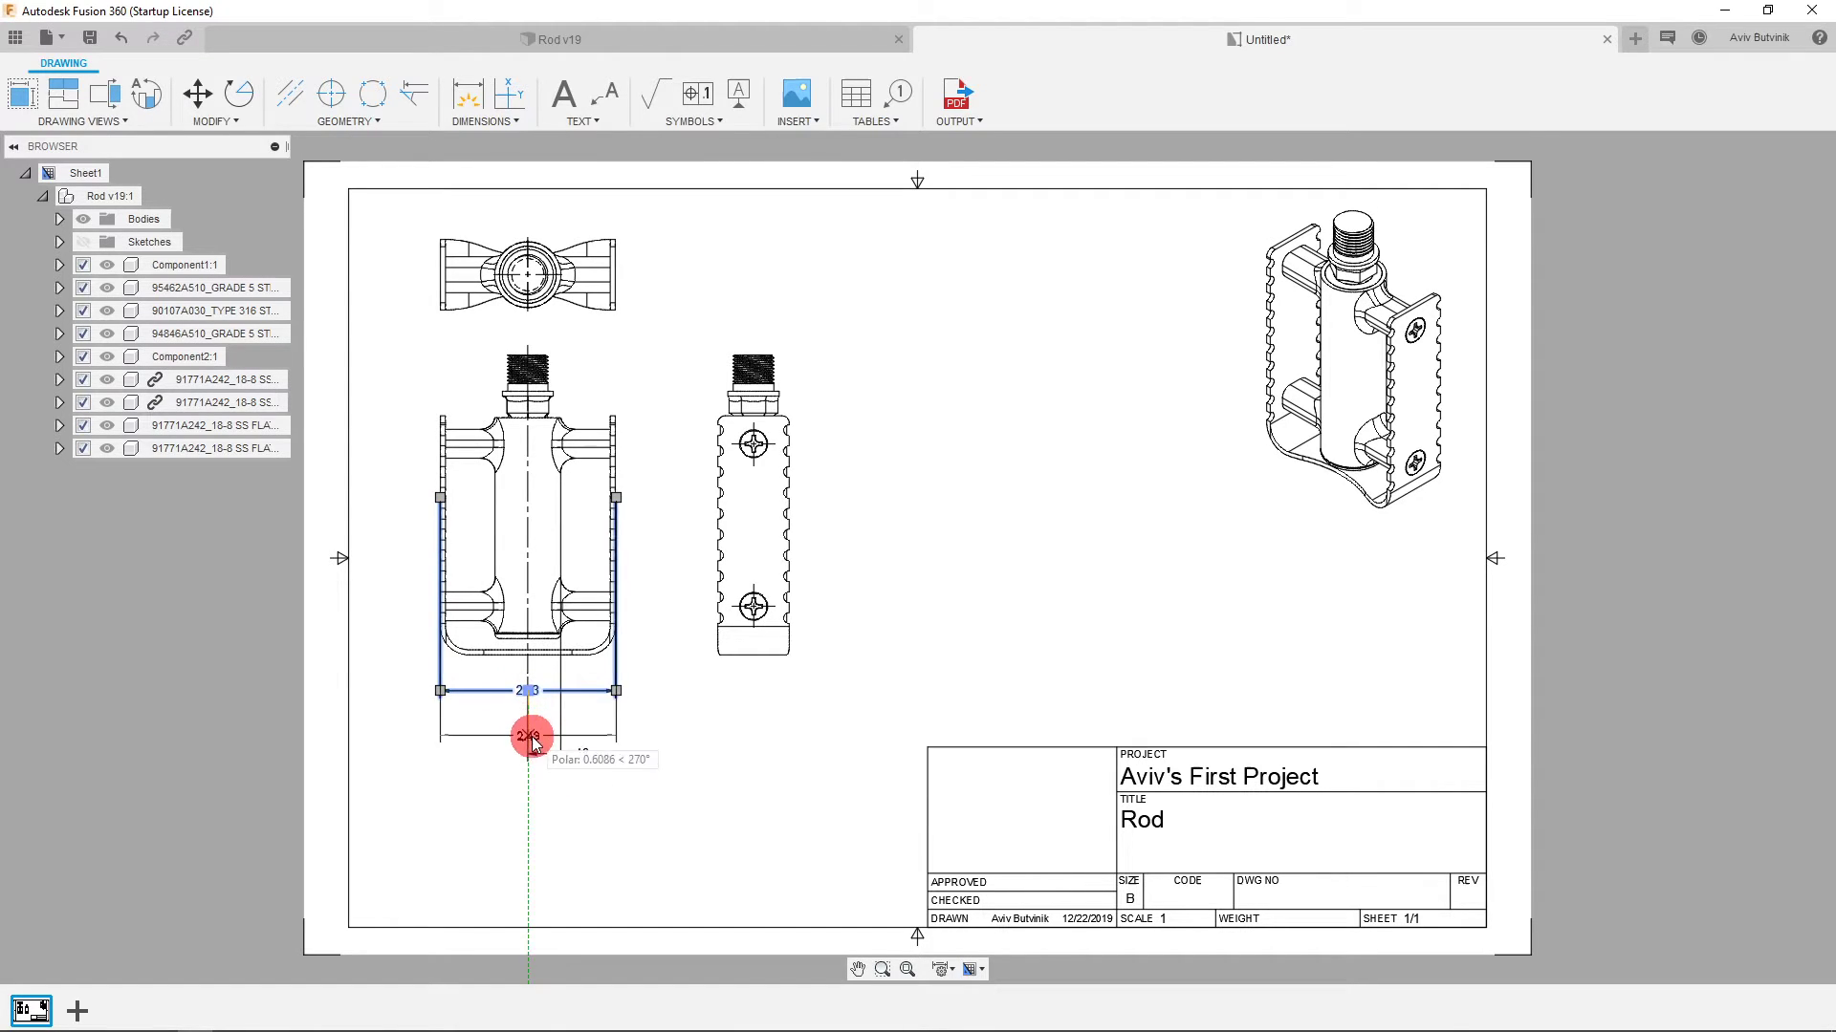
click(531, 795)
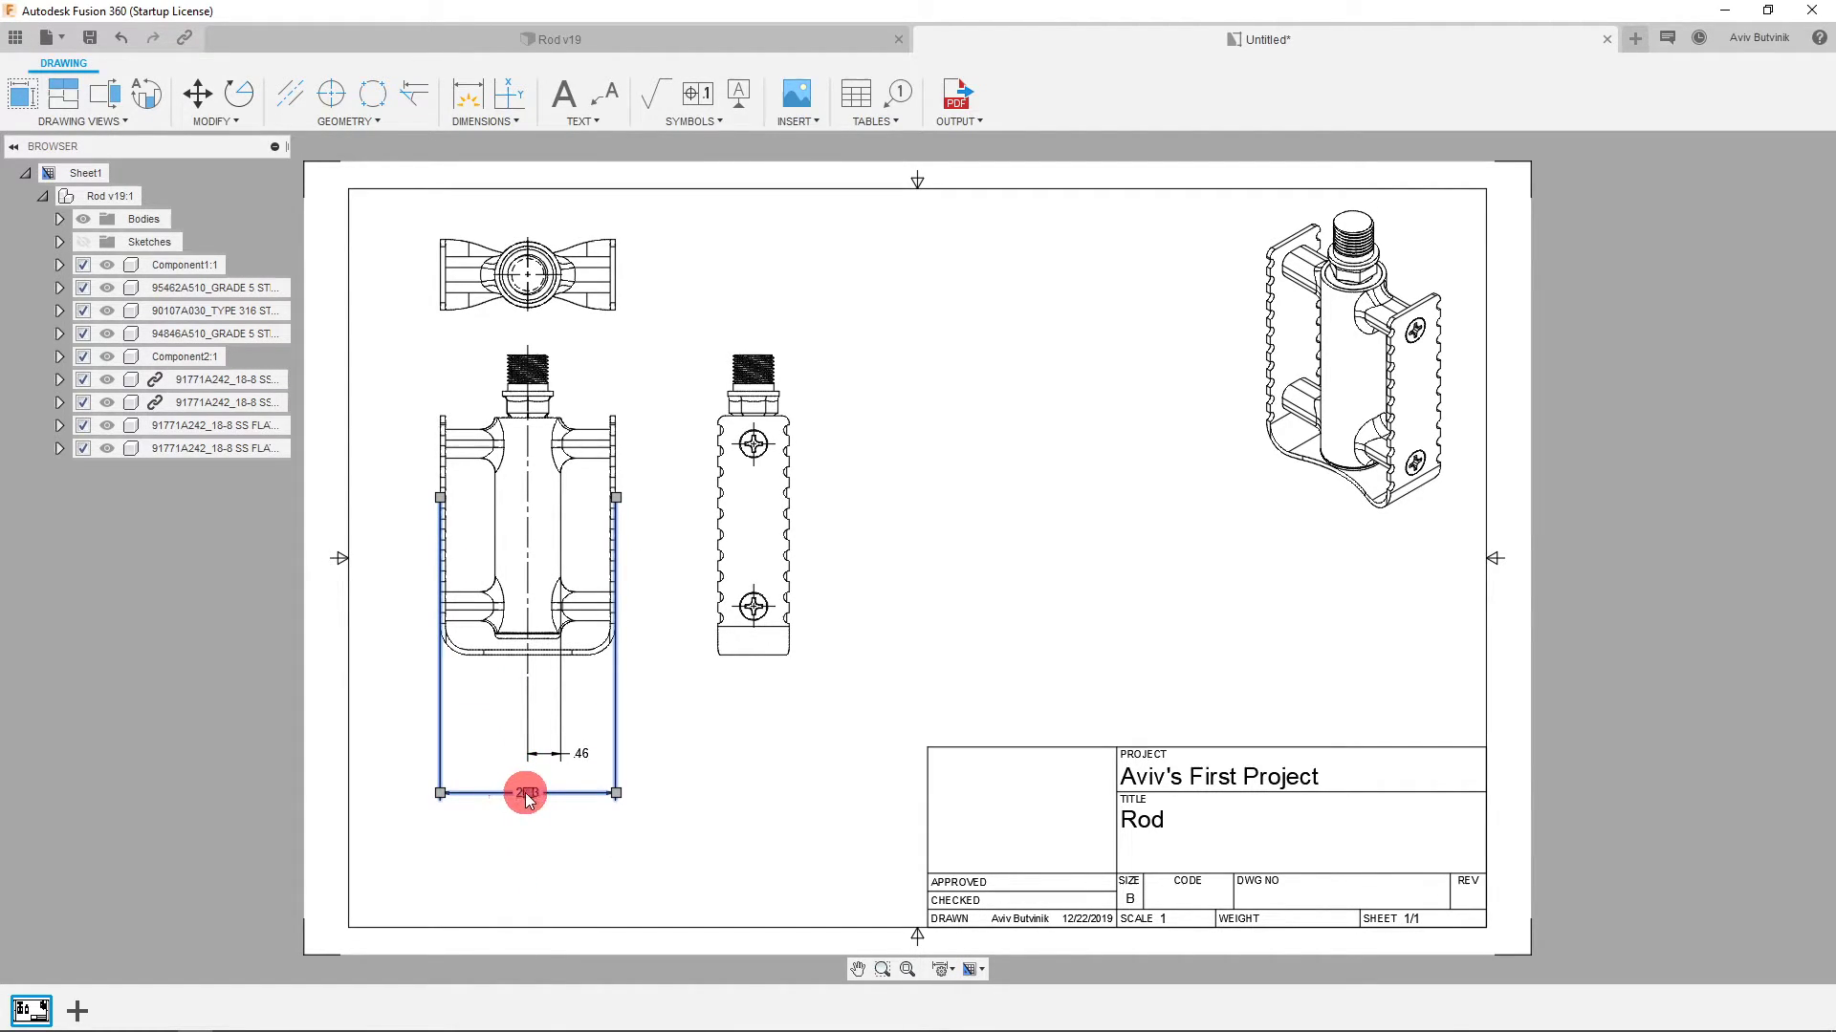
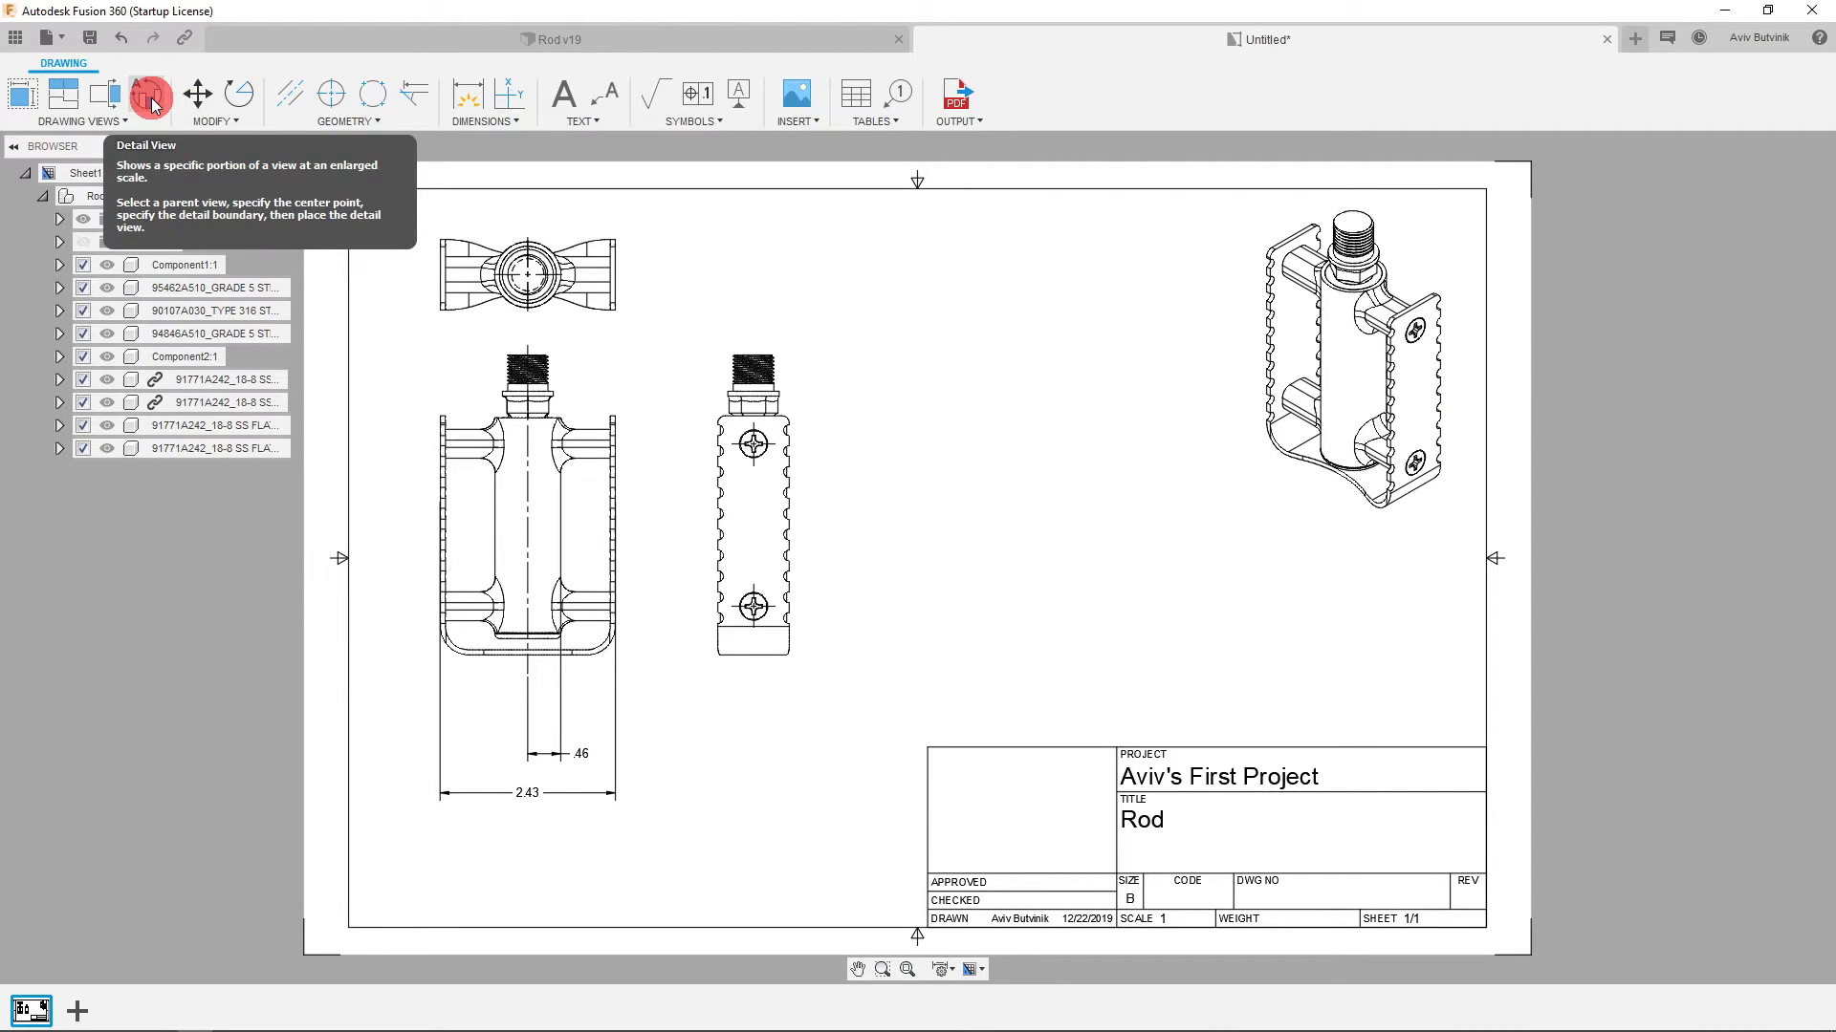
Create a 2:1 detail view around the threaded stud of the isometric view and place it above the title block.
click(149, 97)
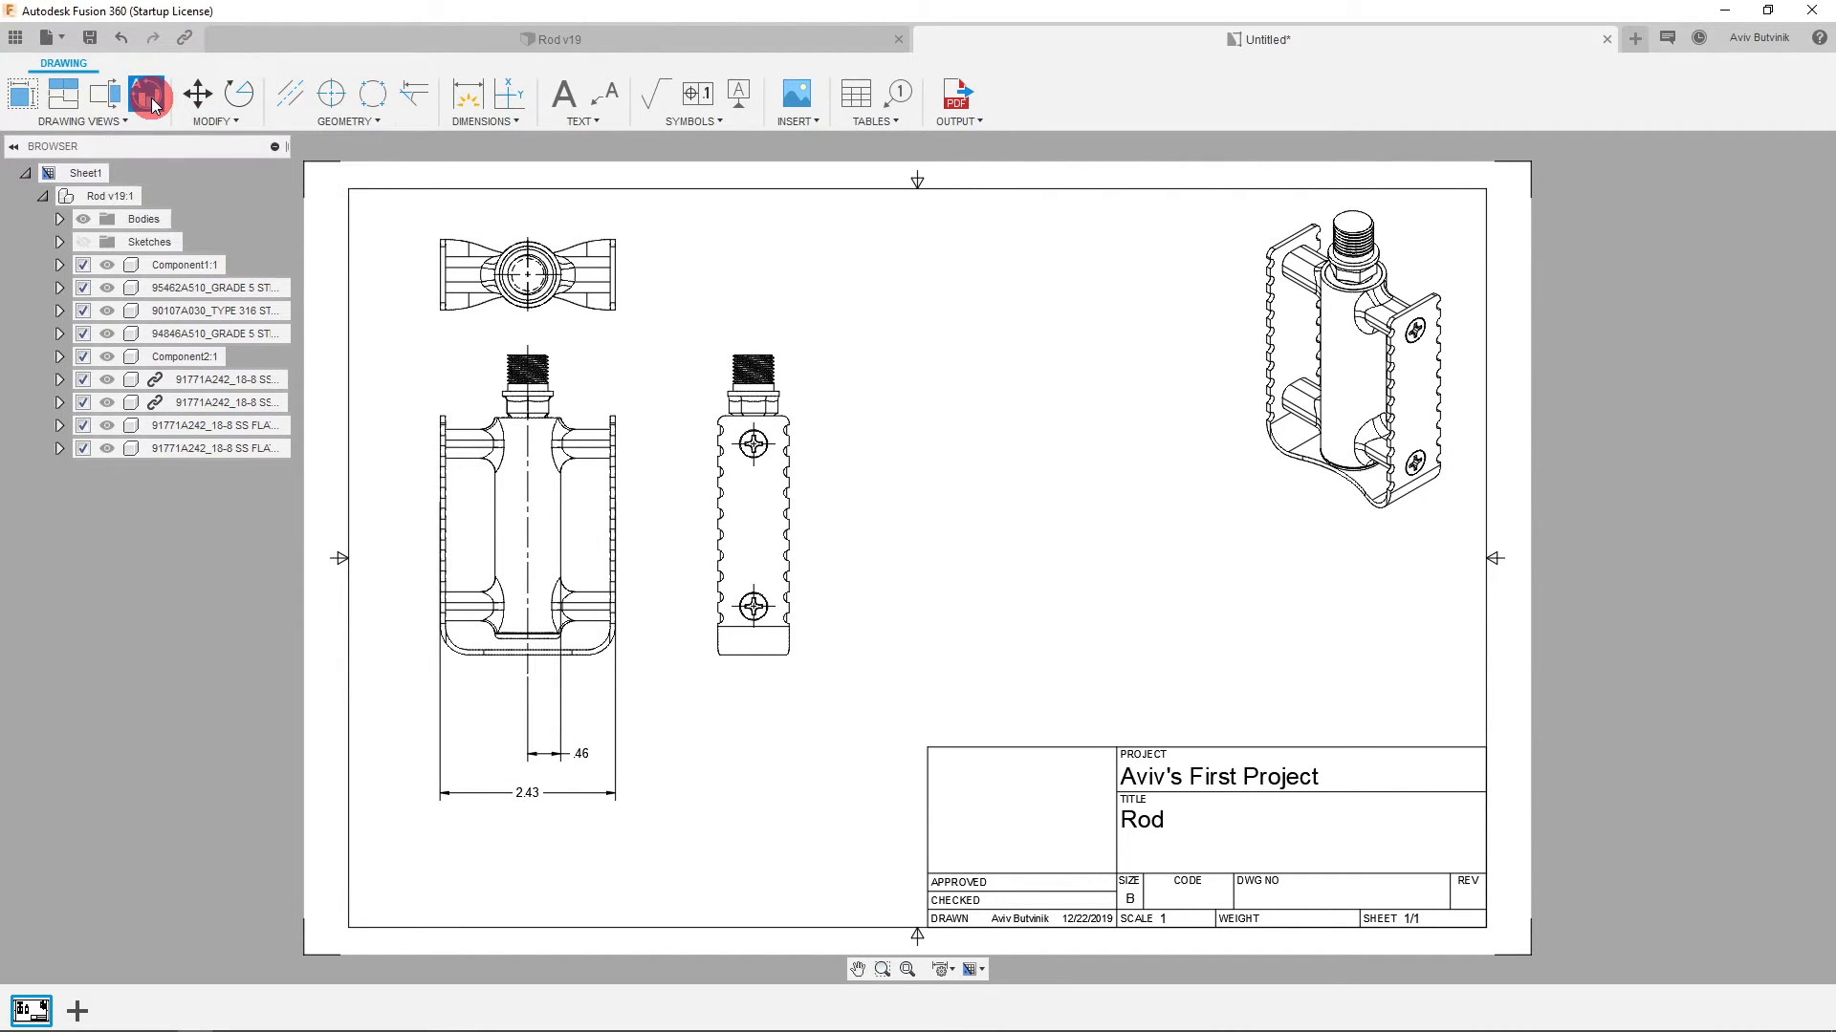
click(1355, 255)
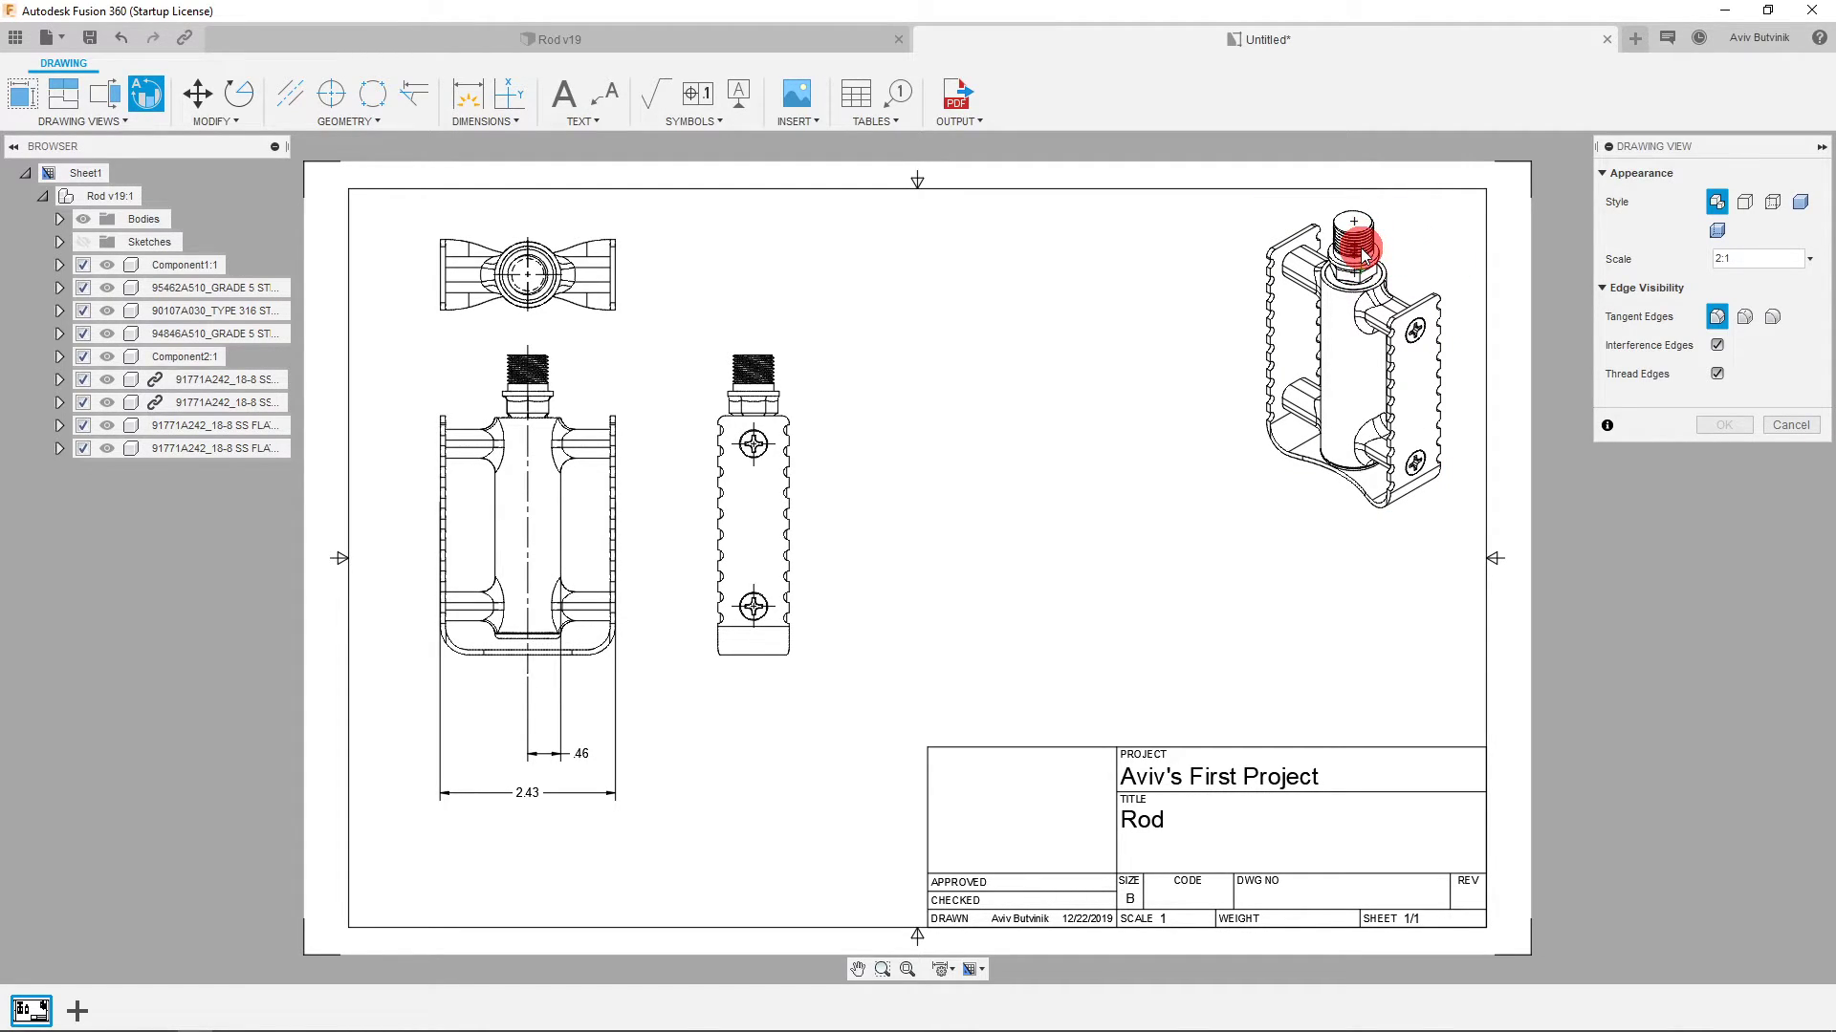
mouse_move(1357, 257)
mouse_down()
mouse_move(1385, 254)
mouse_move(1442, 335)
mouse_move(1413, 271)
mouse_up()
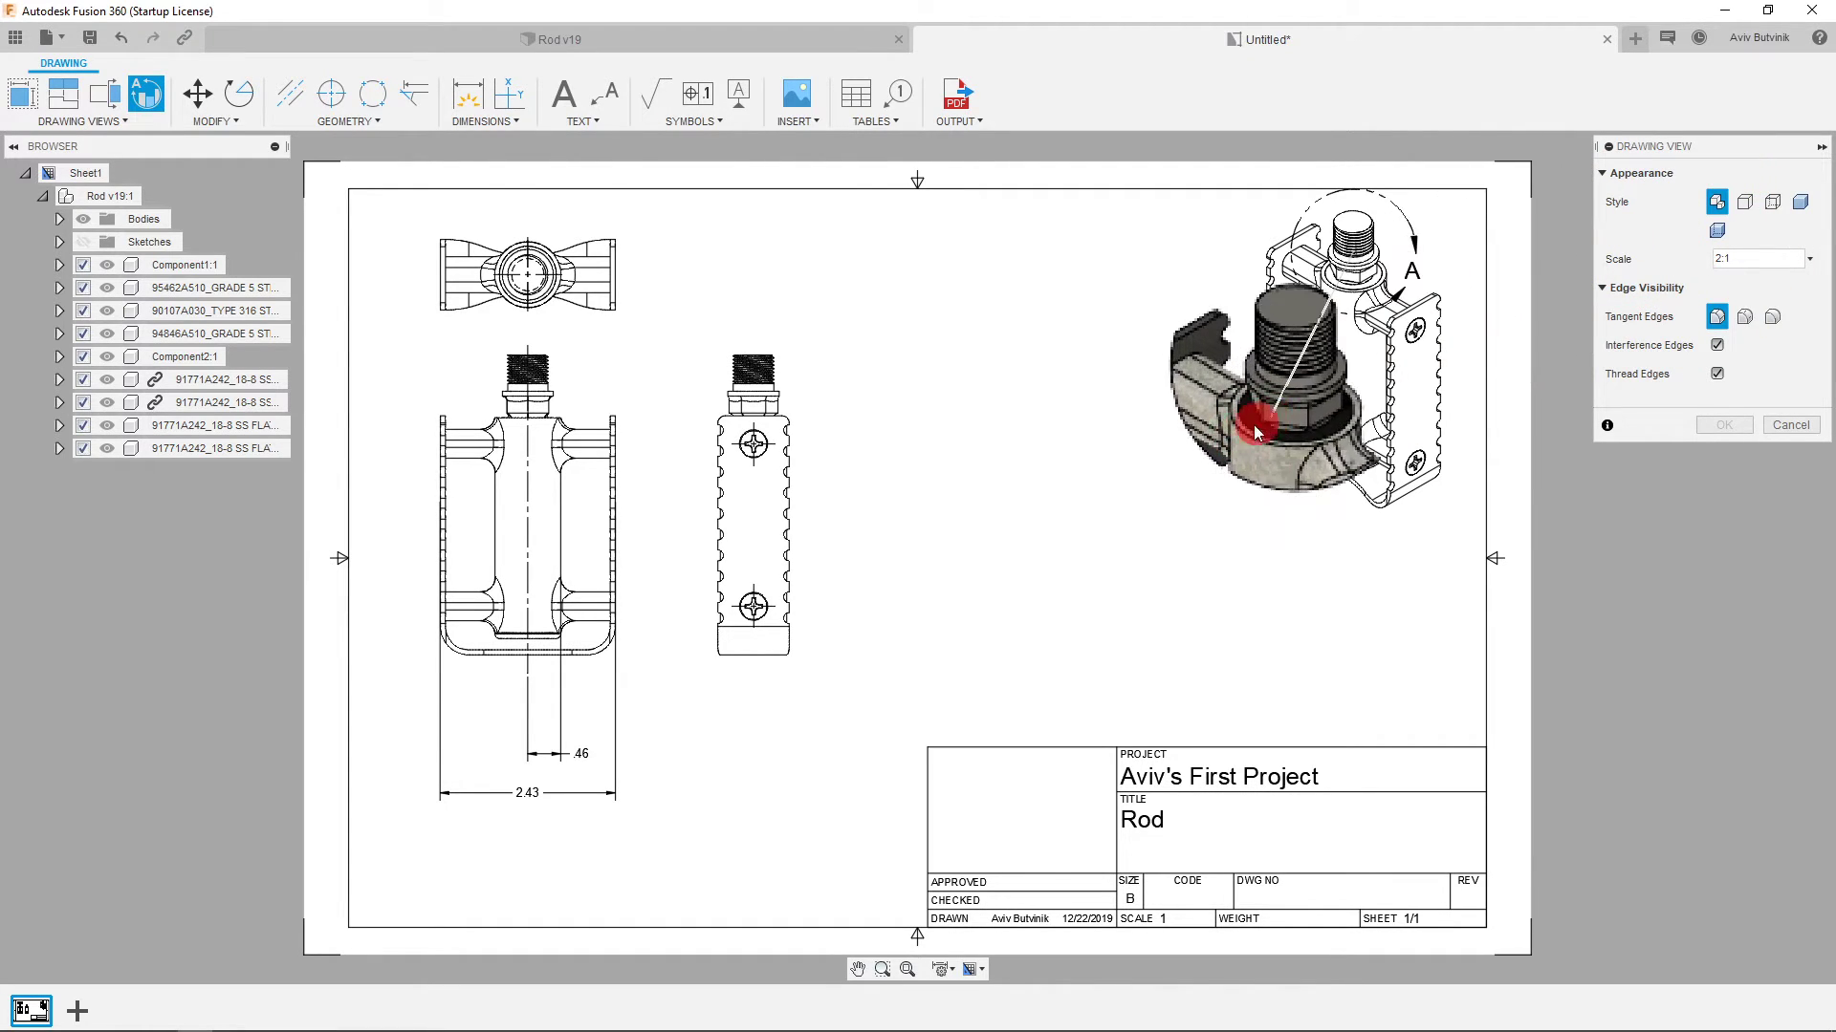
click(1109, 641)
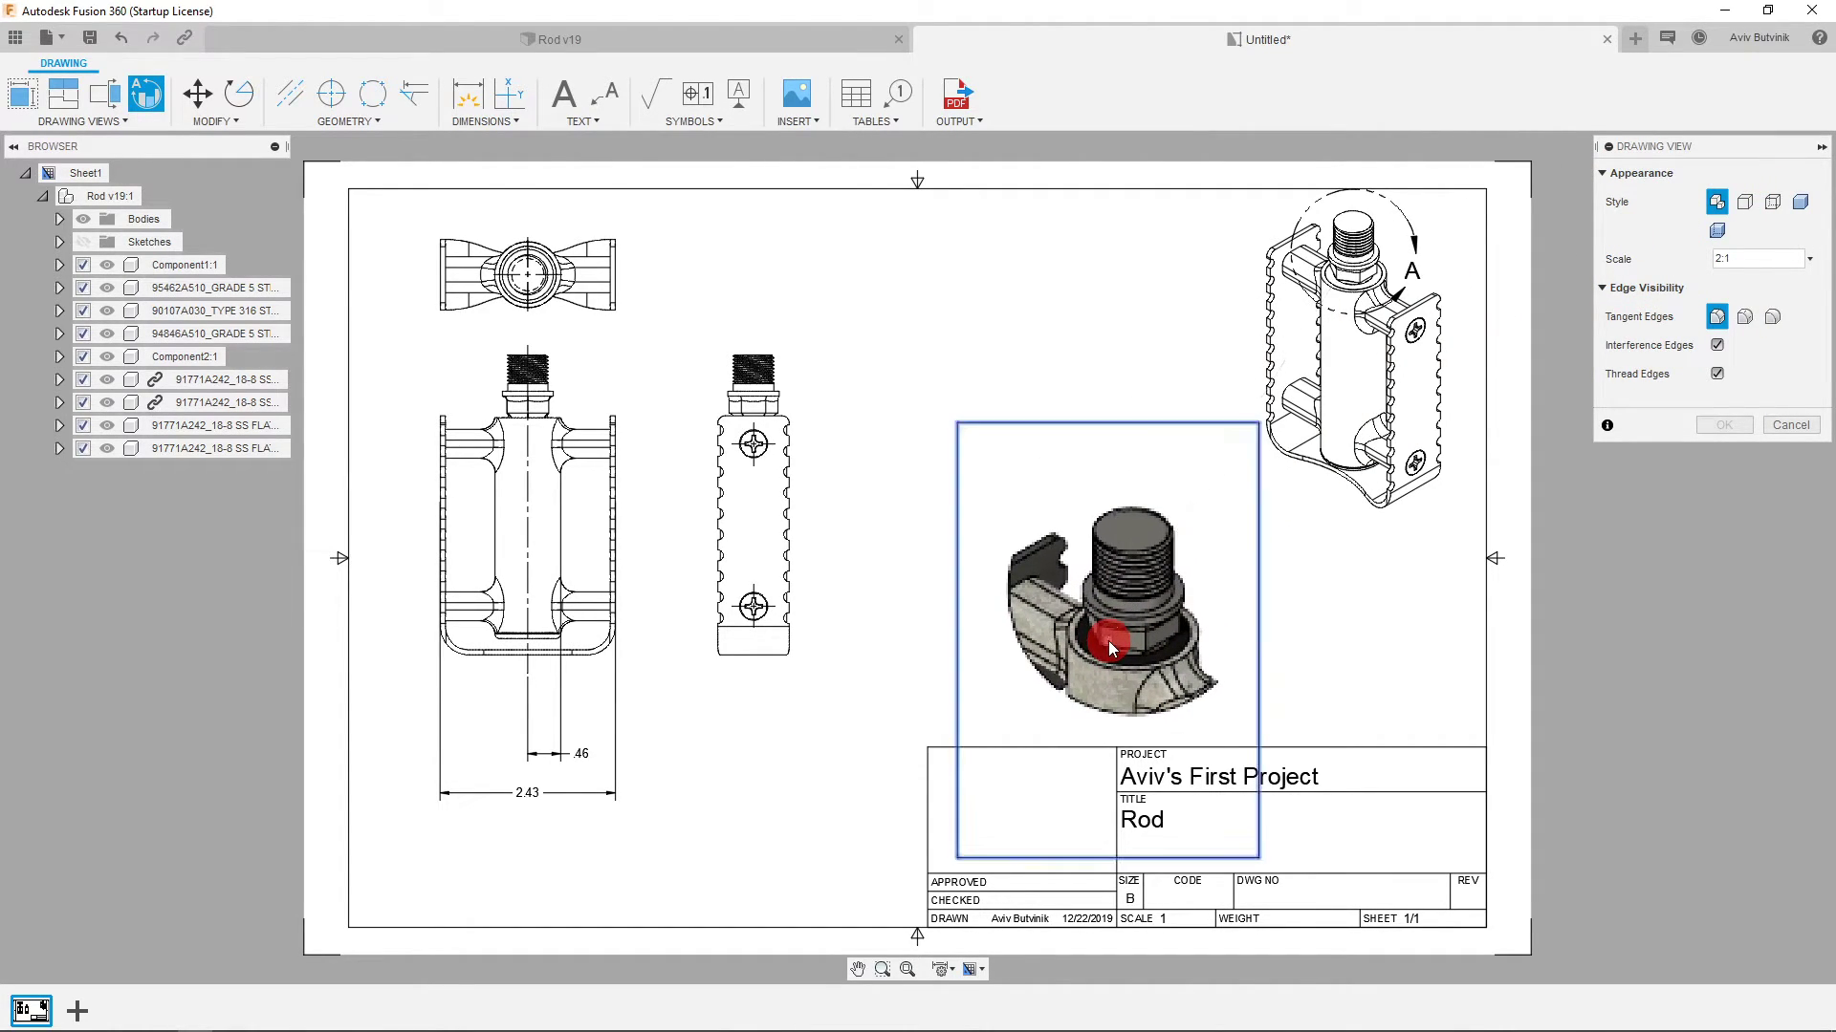
right_click(1116, 646)
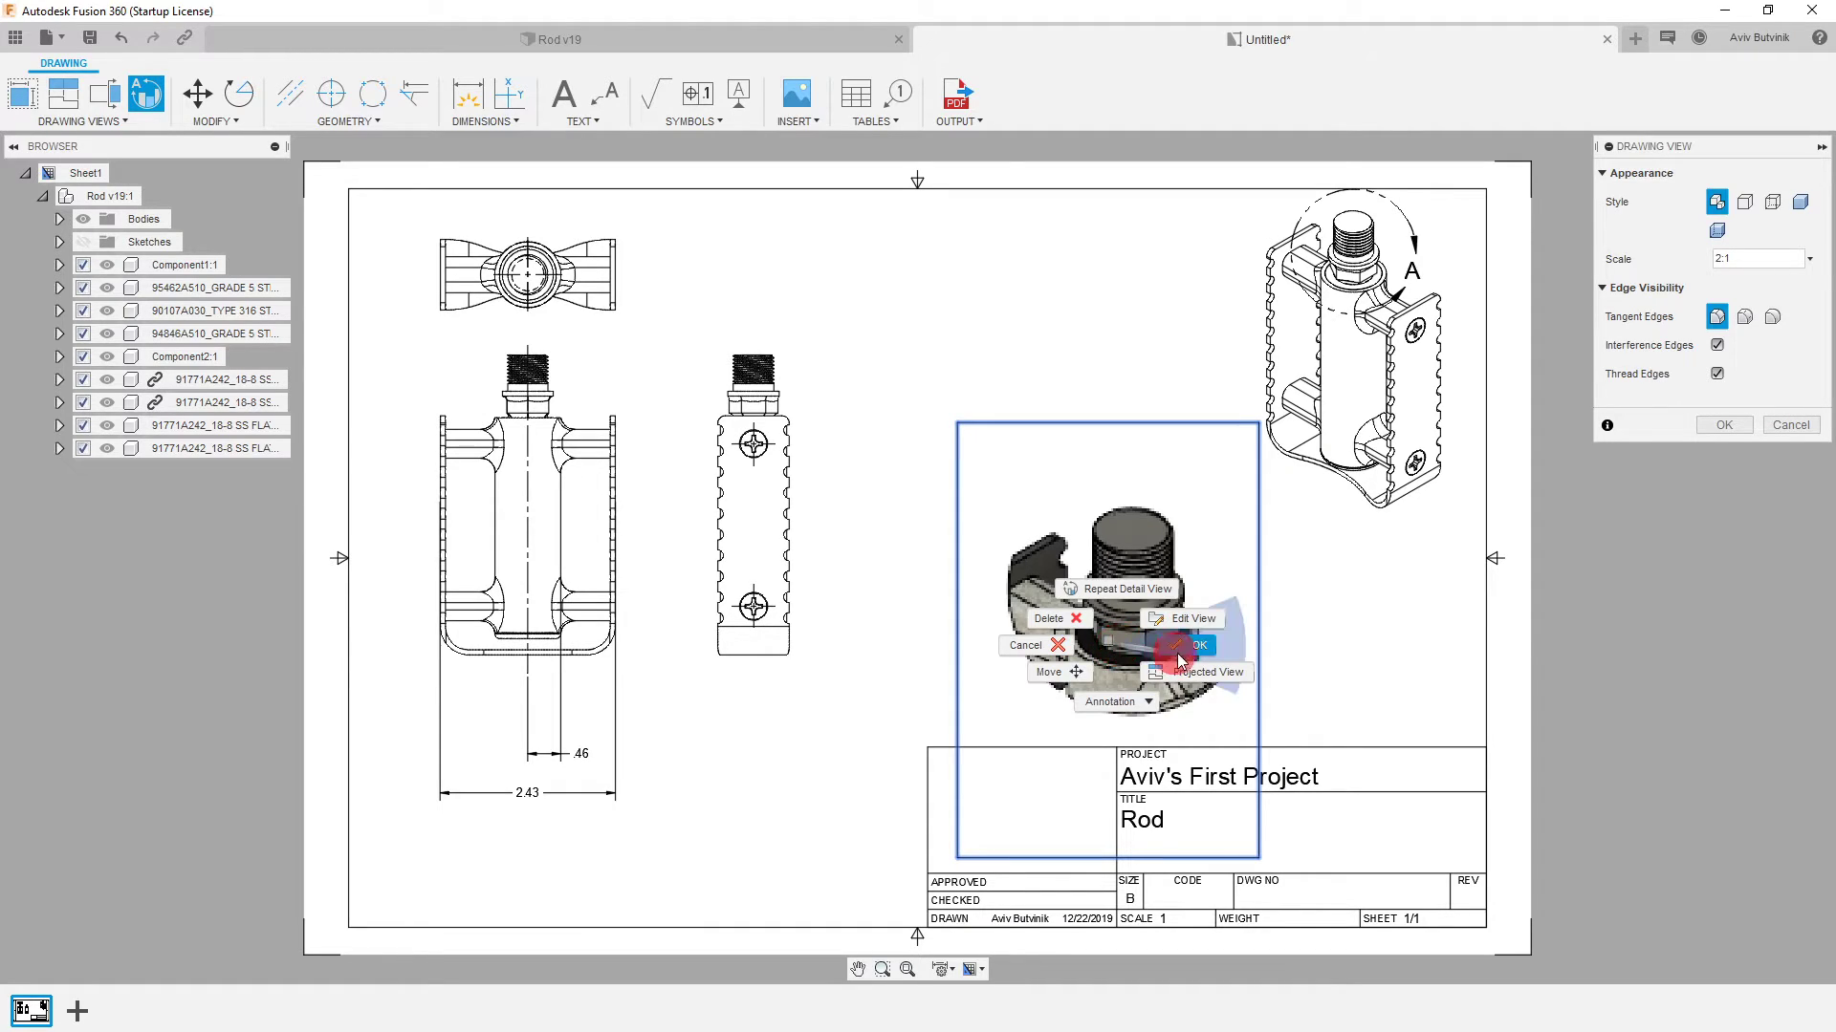
click(1189, 652)
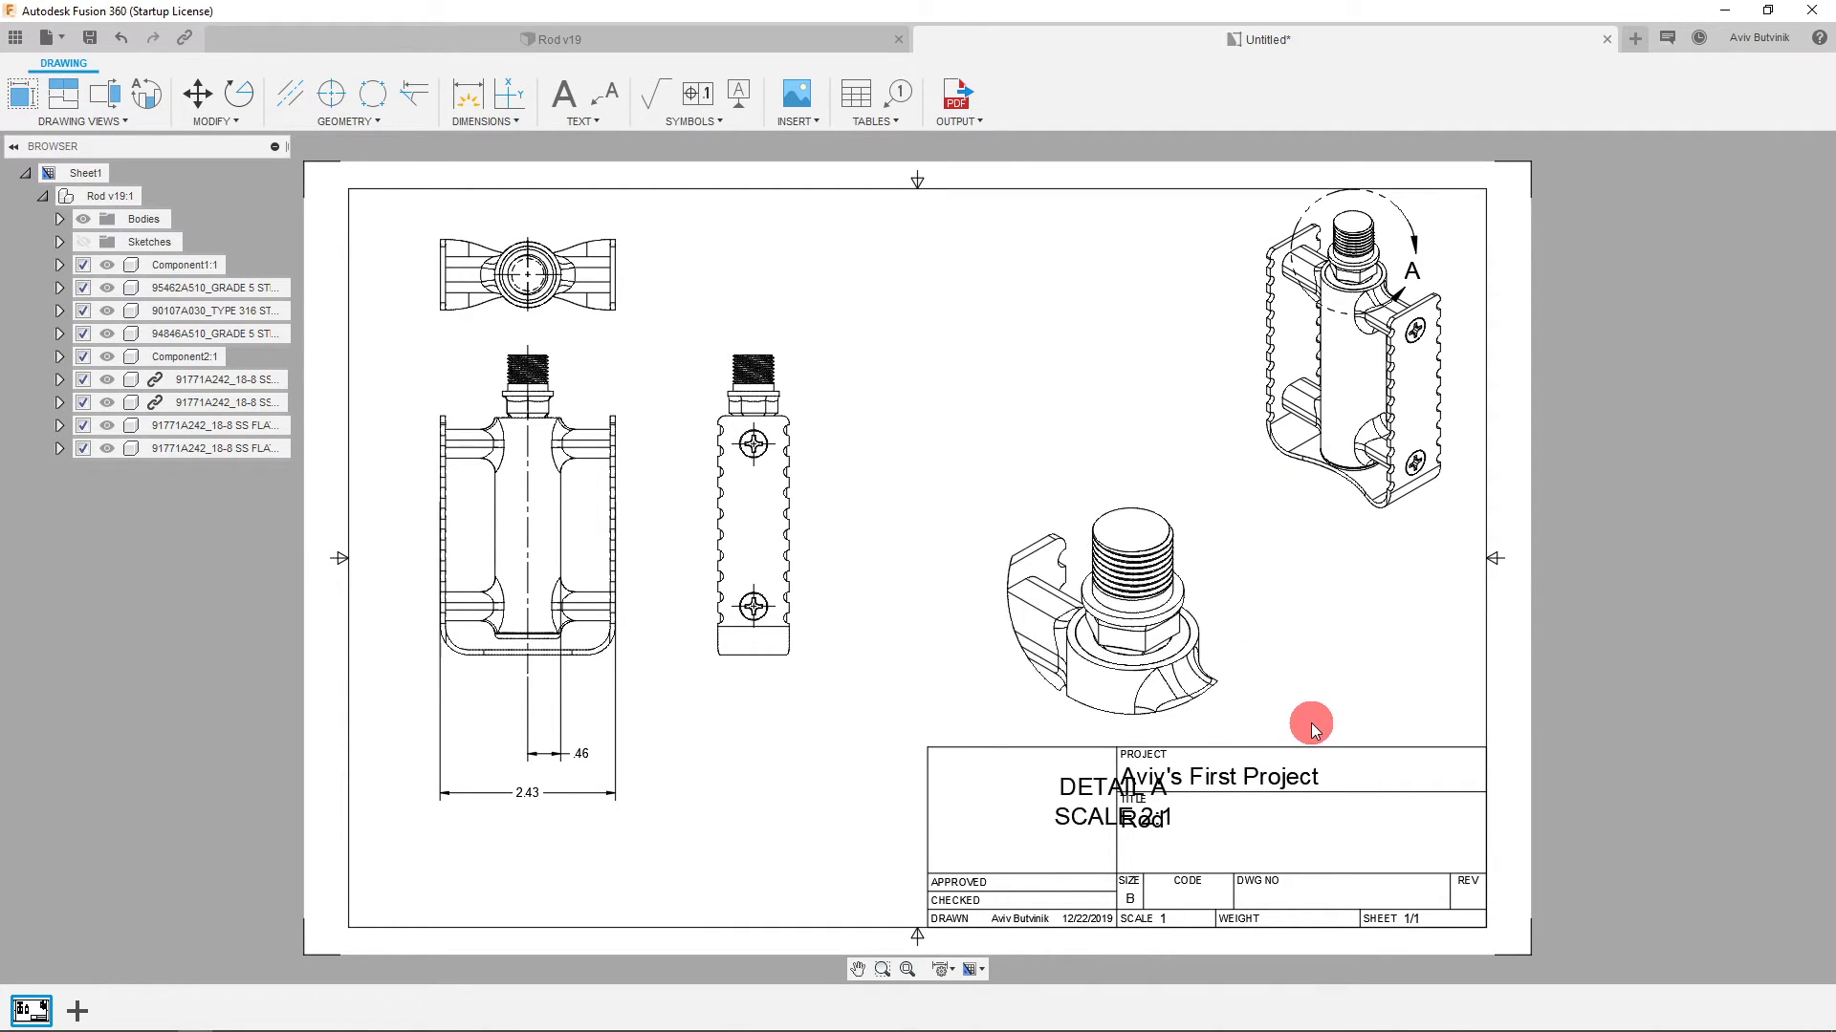
Move detail view A up clear of the title block and position its label just below the view.
click(1223, 661)
drag(1116, 614, 1125, 530)
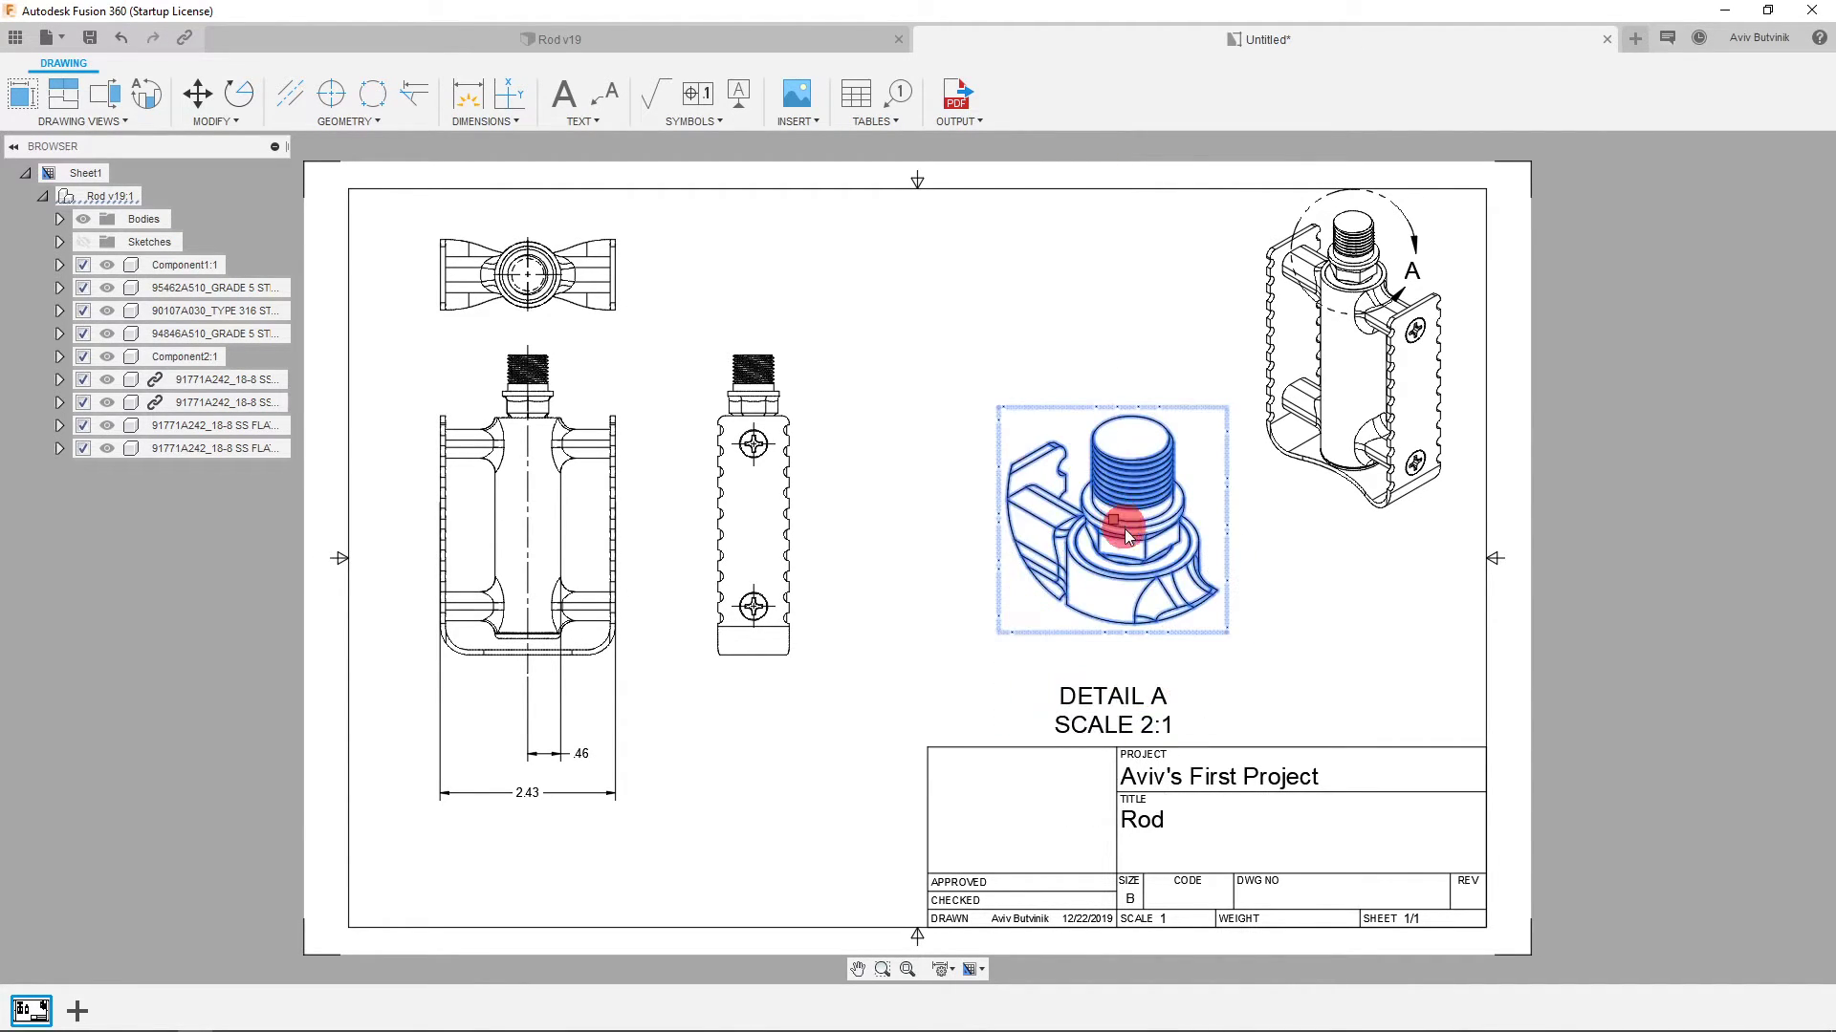
click(1255, 690)
click(1118, 695)
drag(1120, 696, 1139, 654)
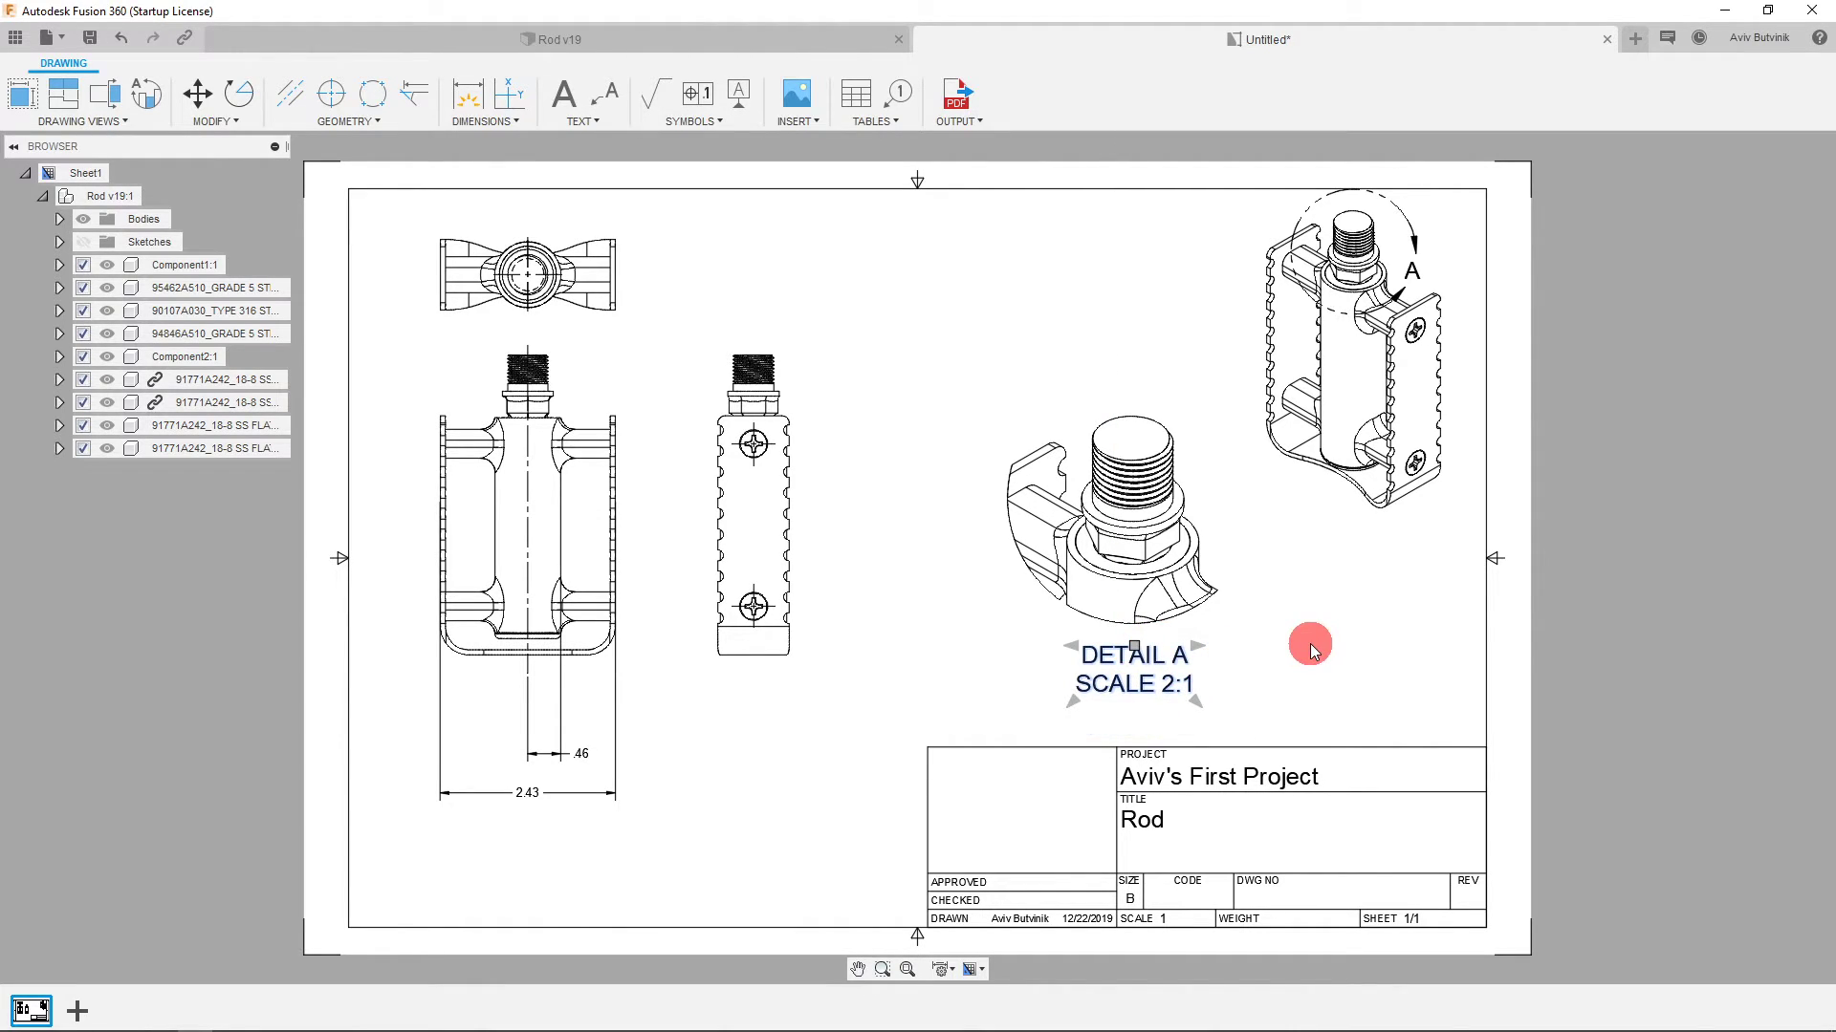
click(1299, 635)
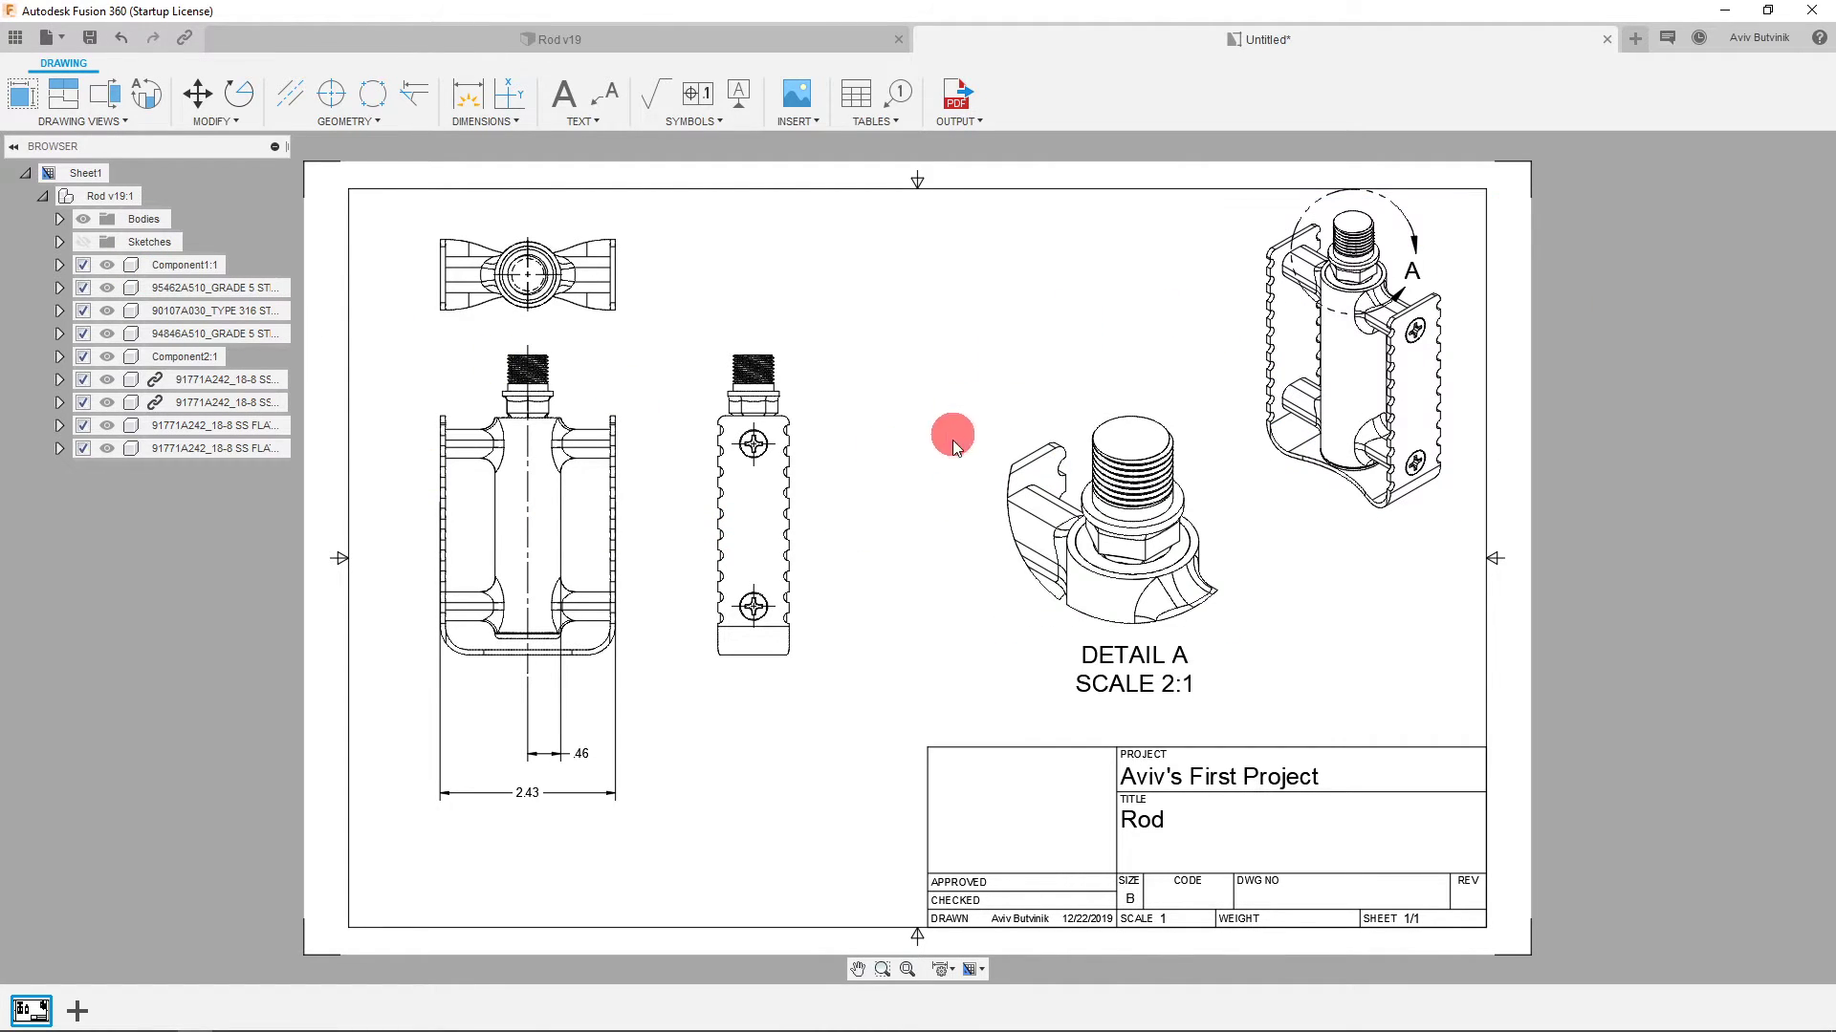
Turn off interference edges and thread edges for detail view A.
double_click(1076, 438)
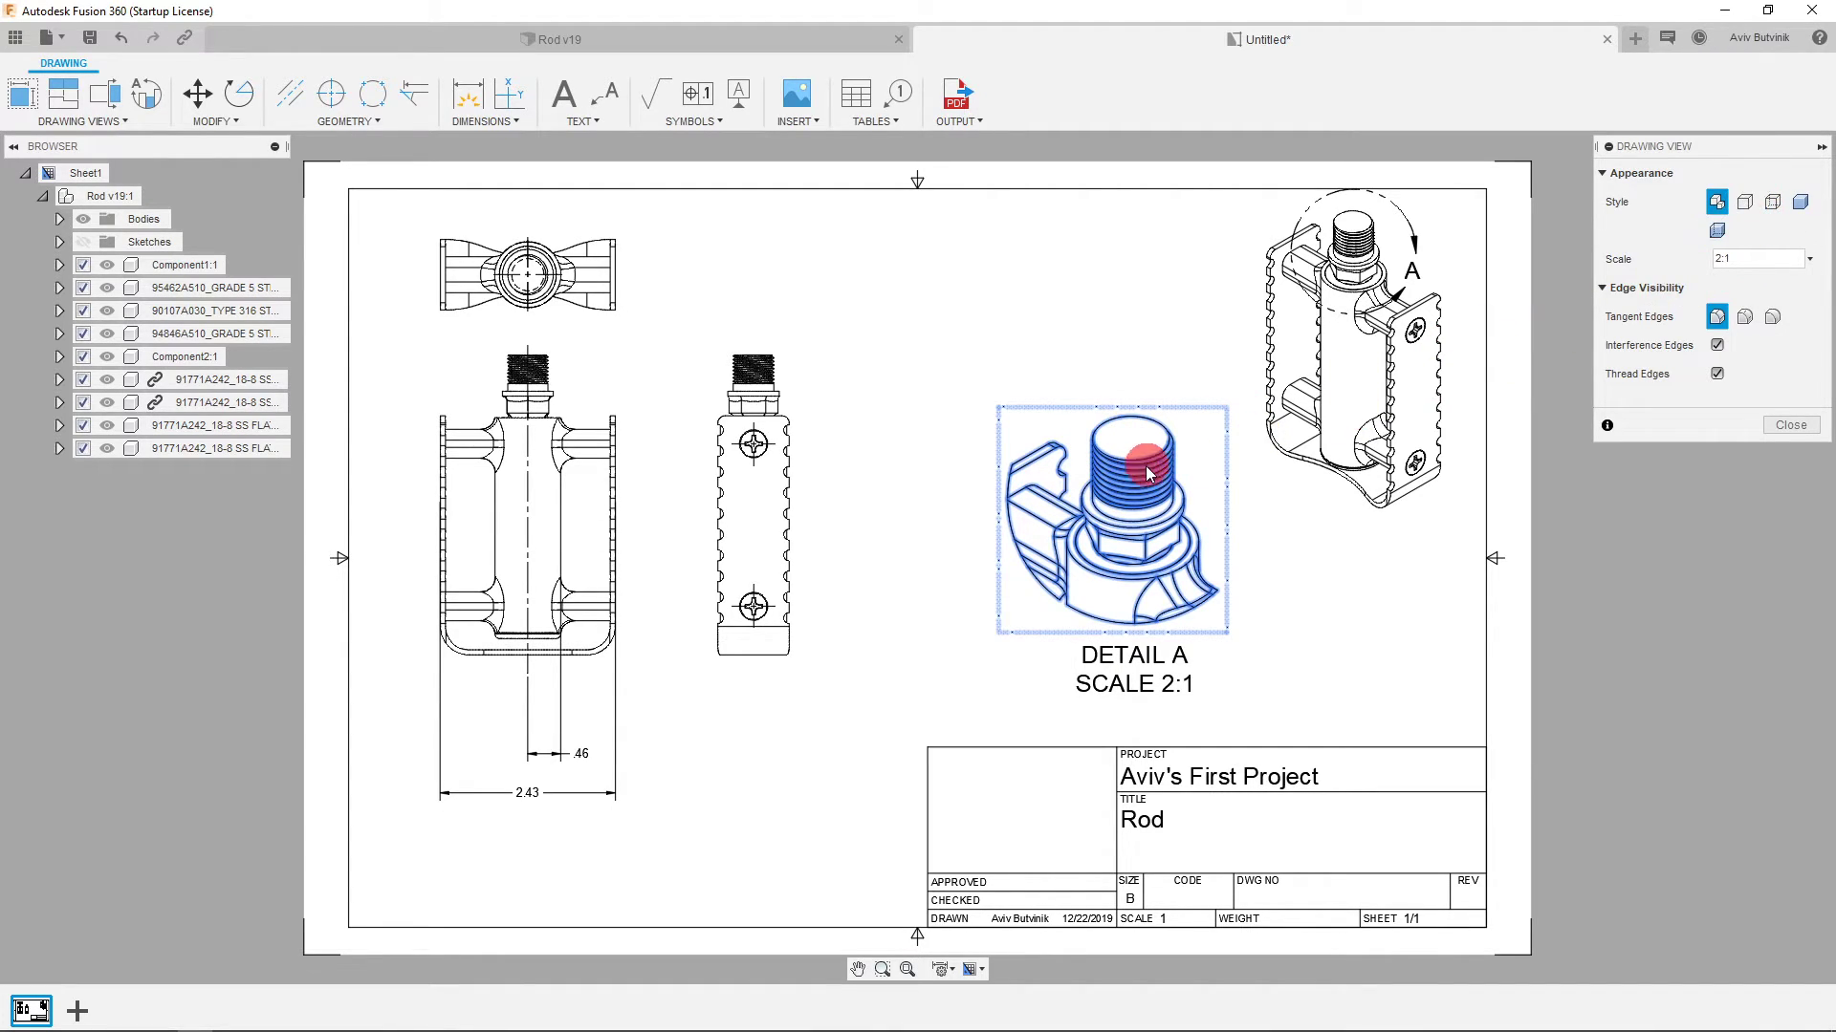
click(1716, 347)
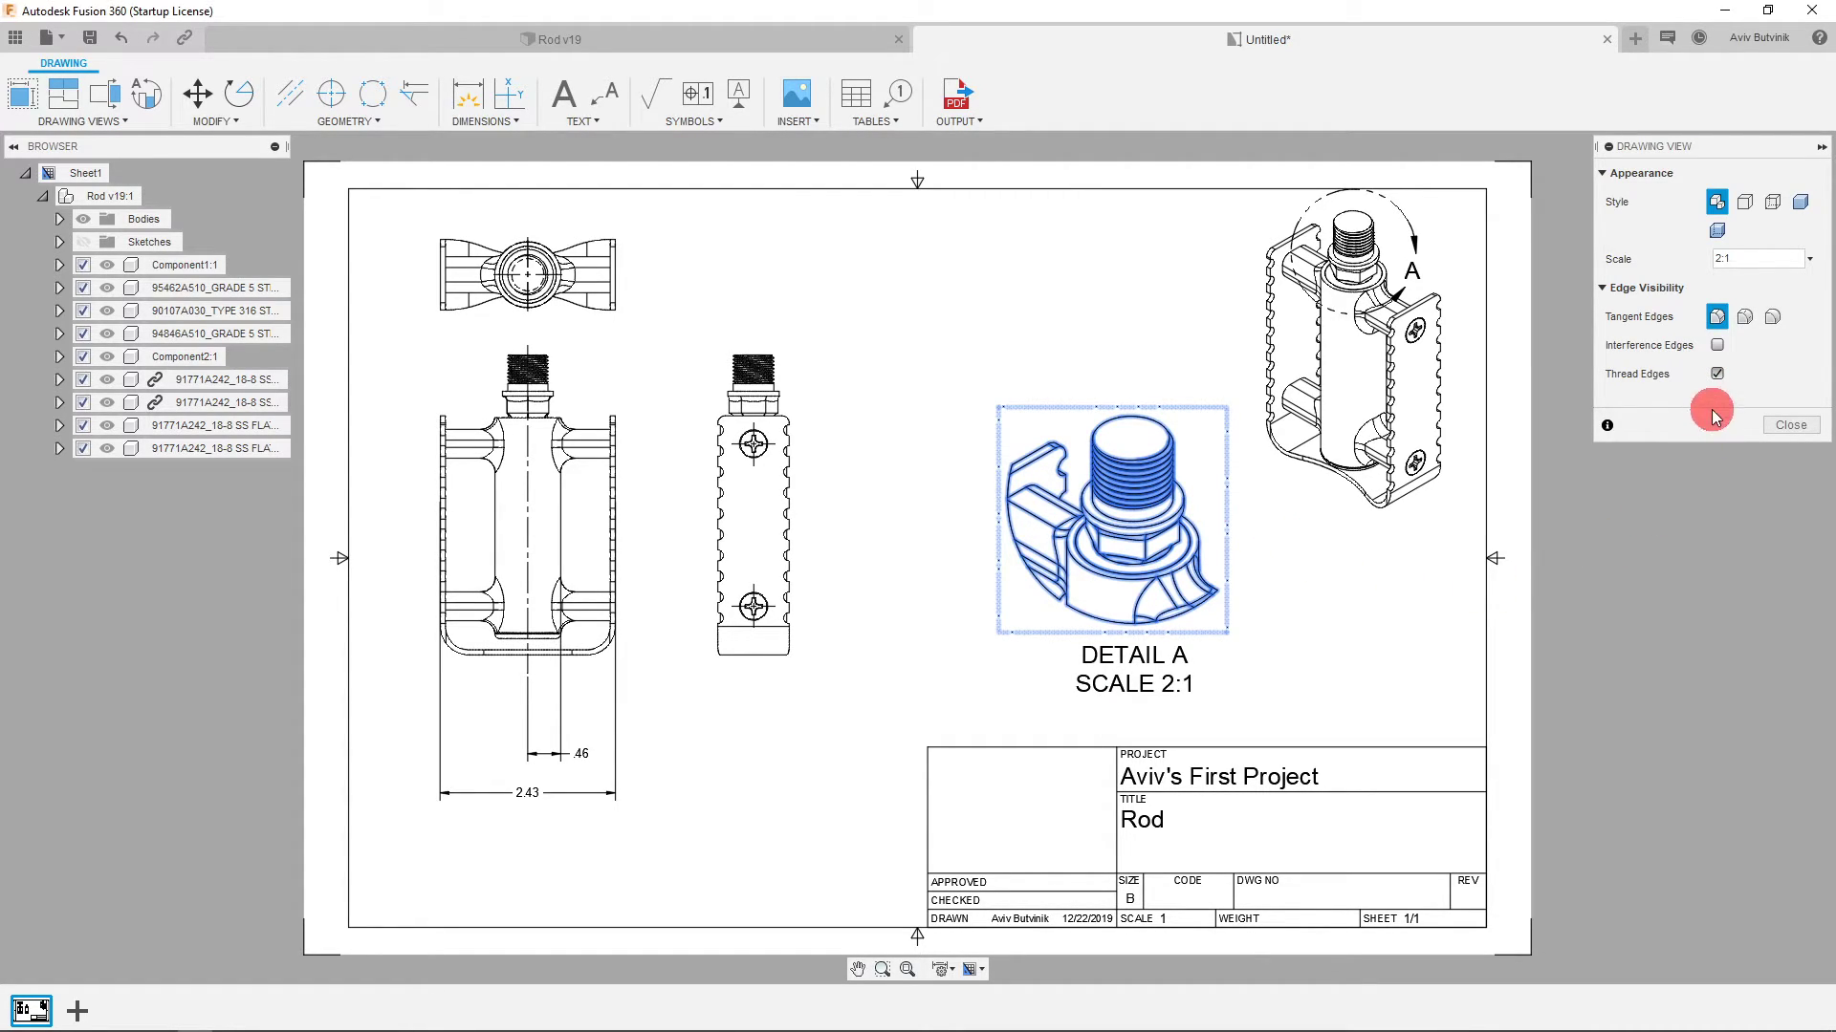
click(1717, 373)
click(1786, 426)
Set the style of detail view A to Shaded.
click(1160, 518)
double_click(1212, 502)
click(1794, 203)
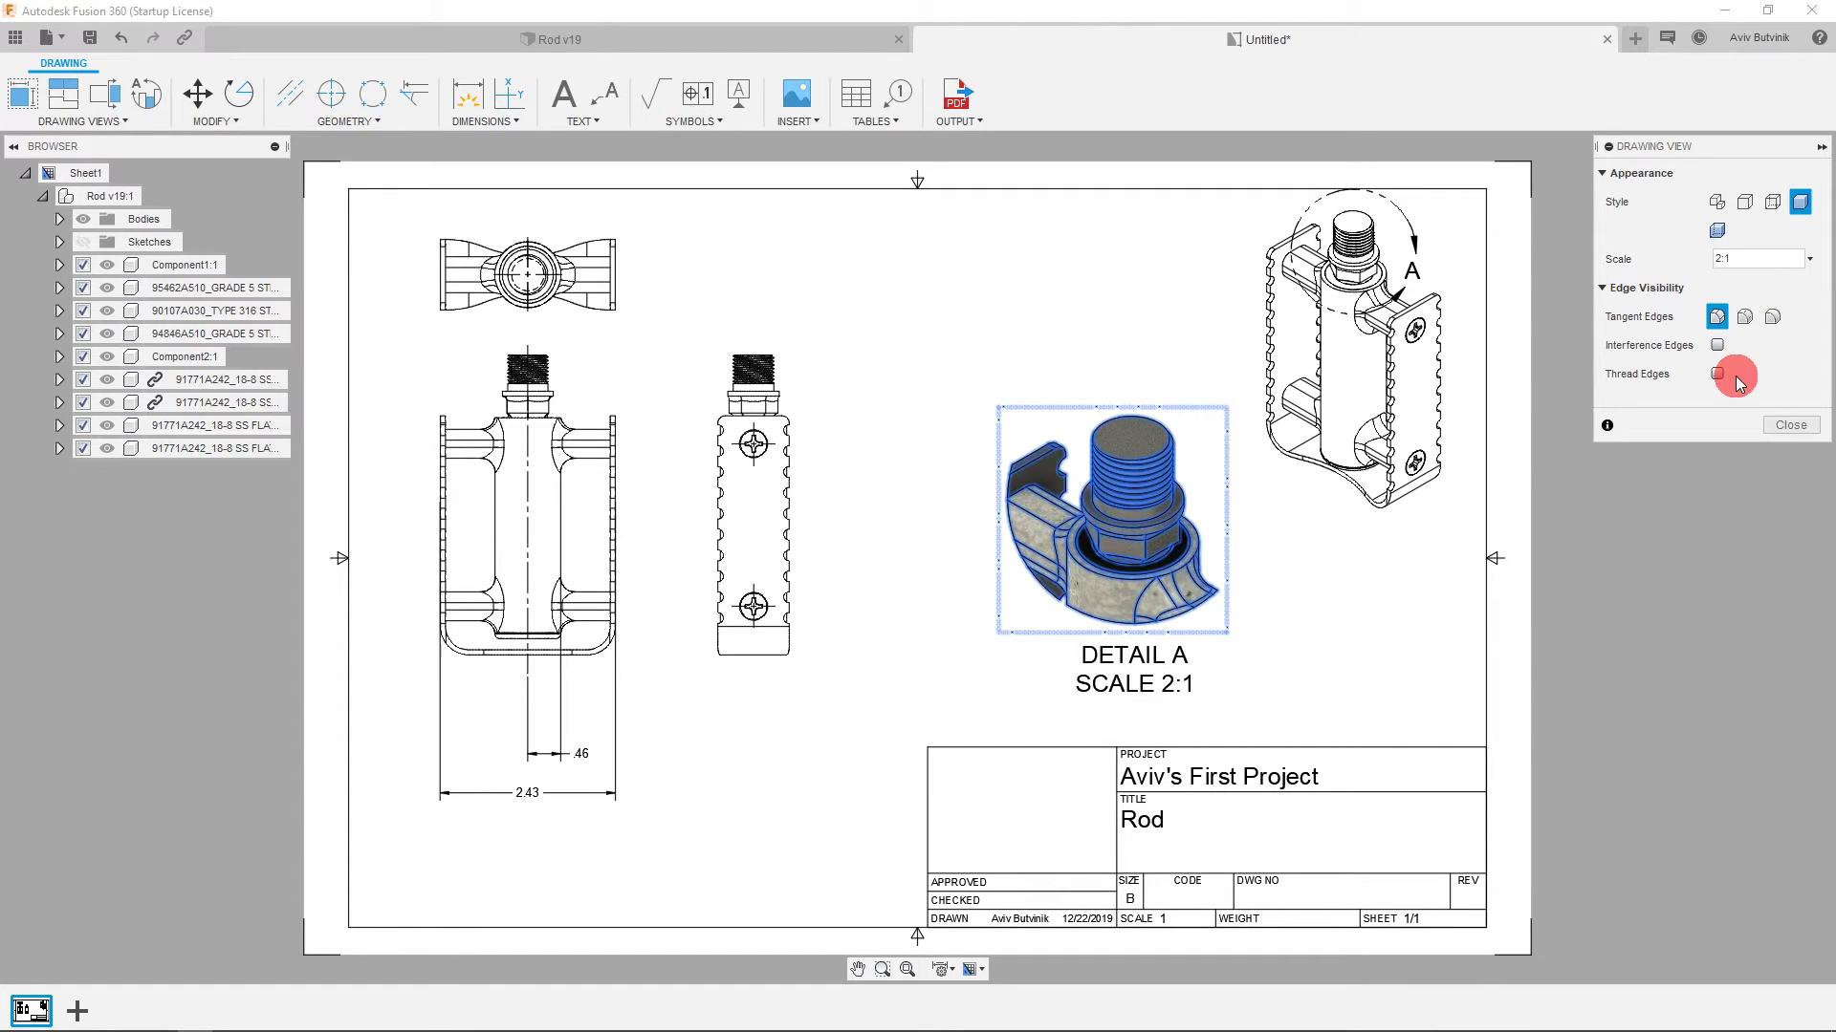
click(1774, 425)
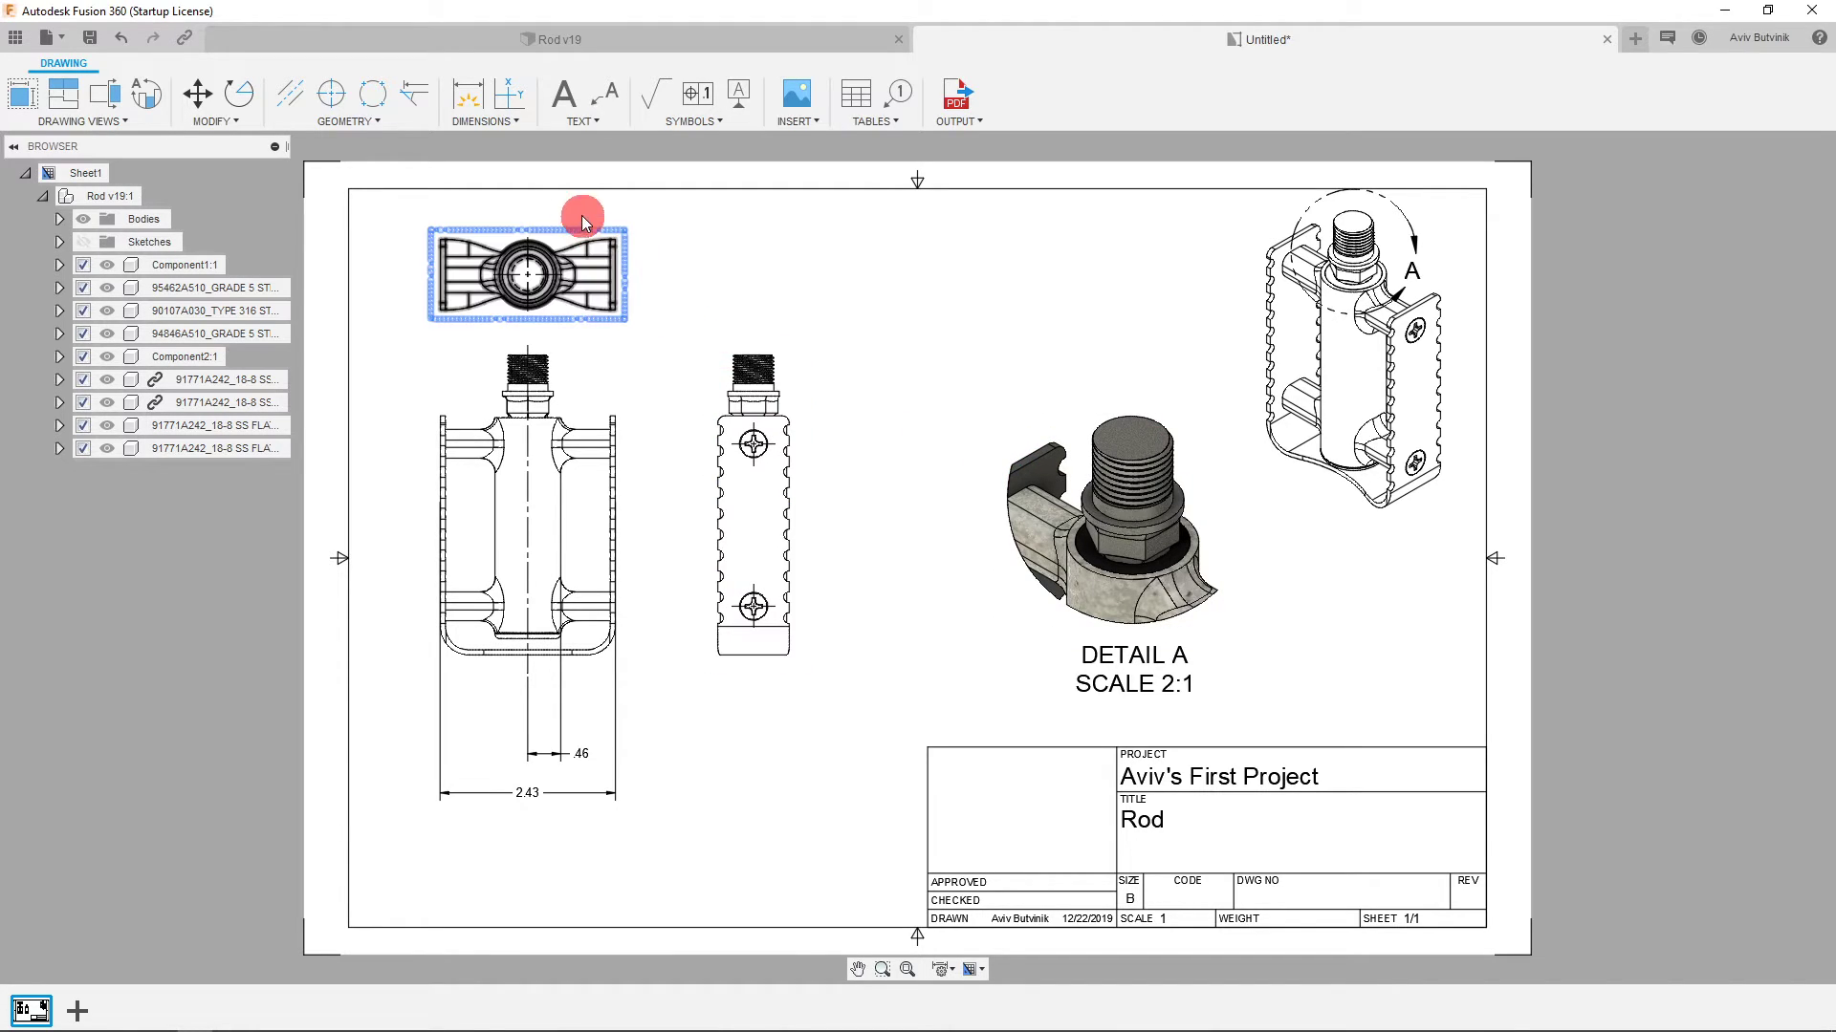
Add the text "NOTES: 1. CREATE A THREAD ON THE BAR" and move it to just above the title block.
click(562, 99)
click(934, 695)
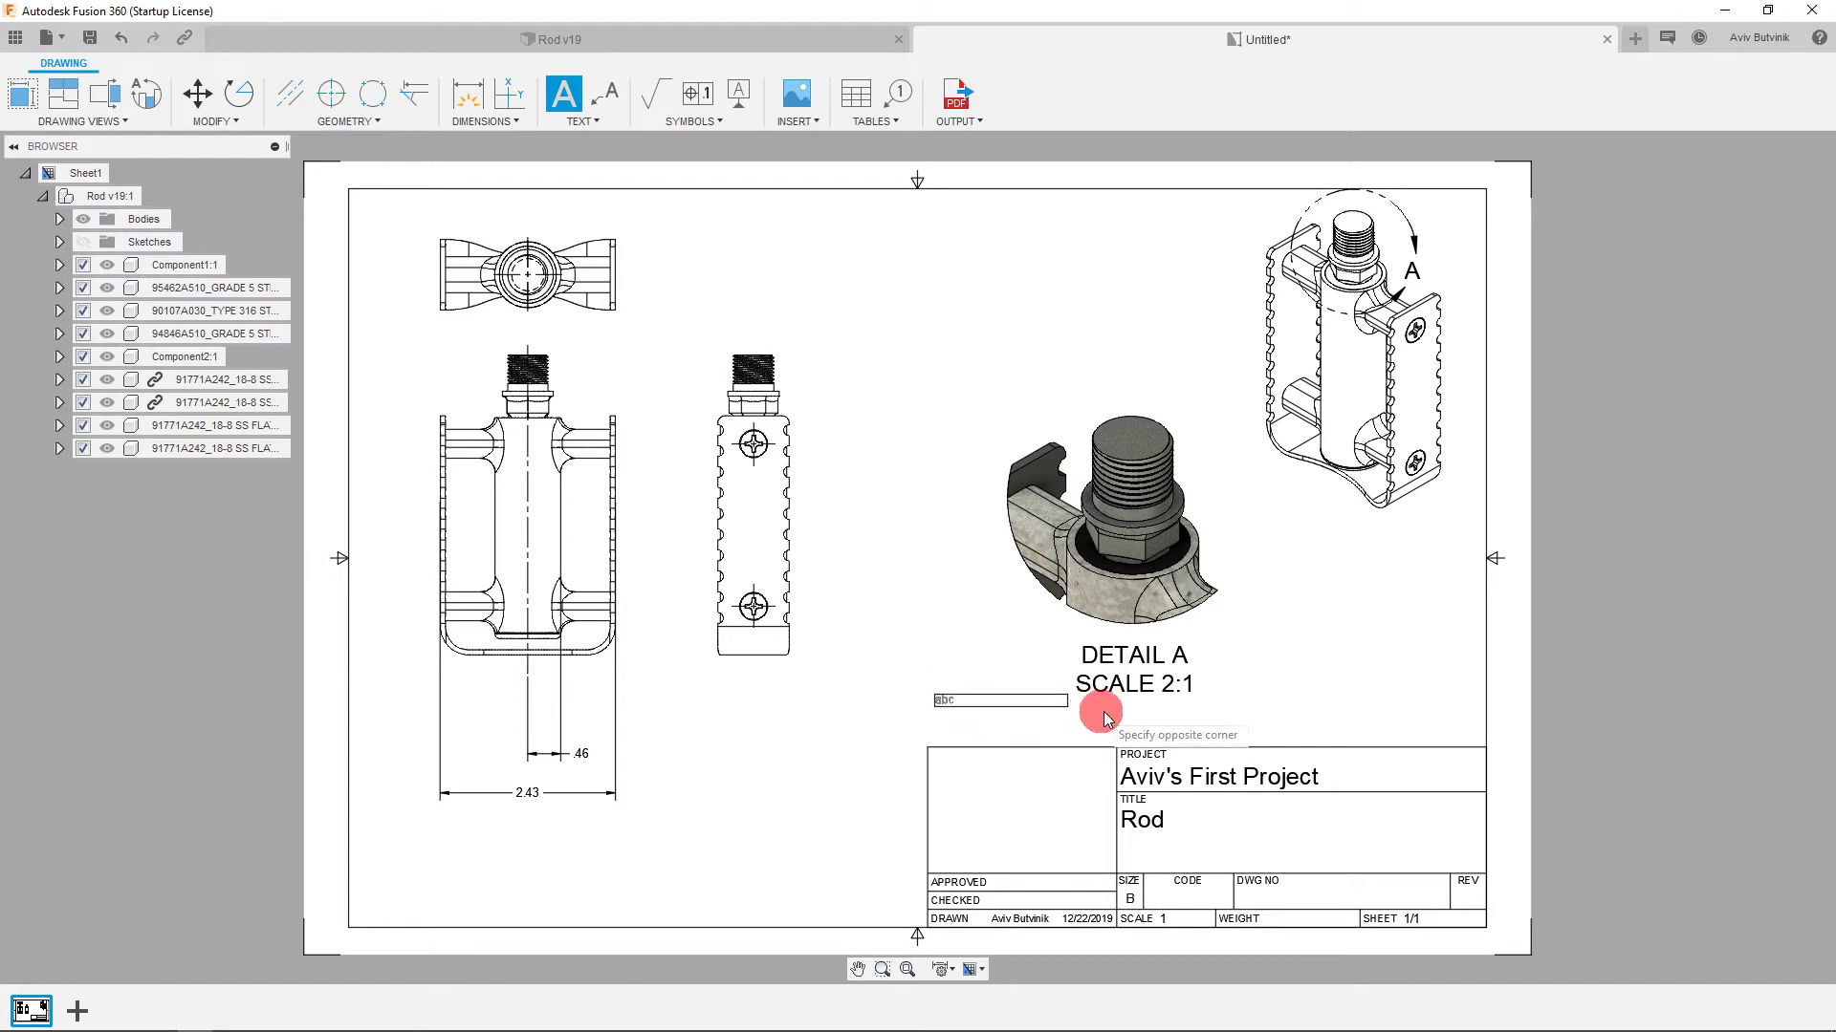
click(1474, 729)
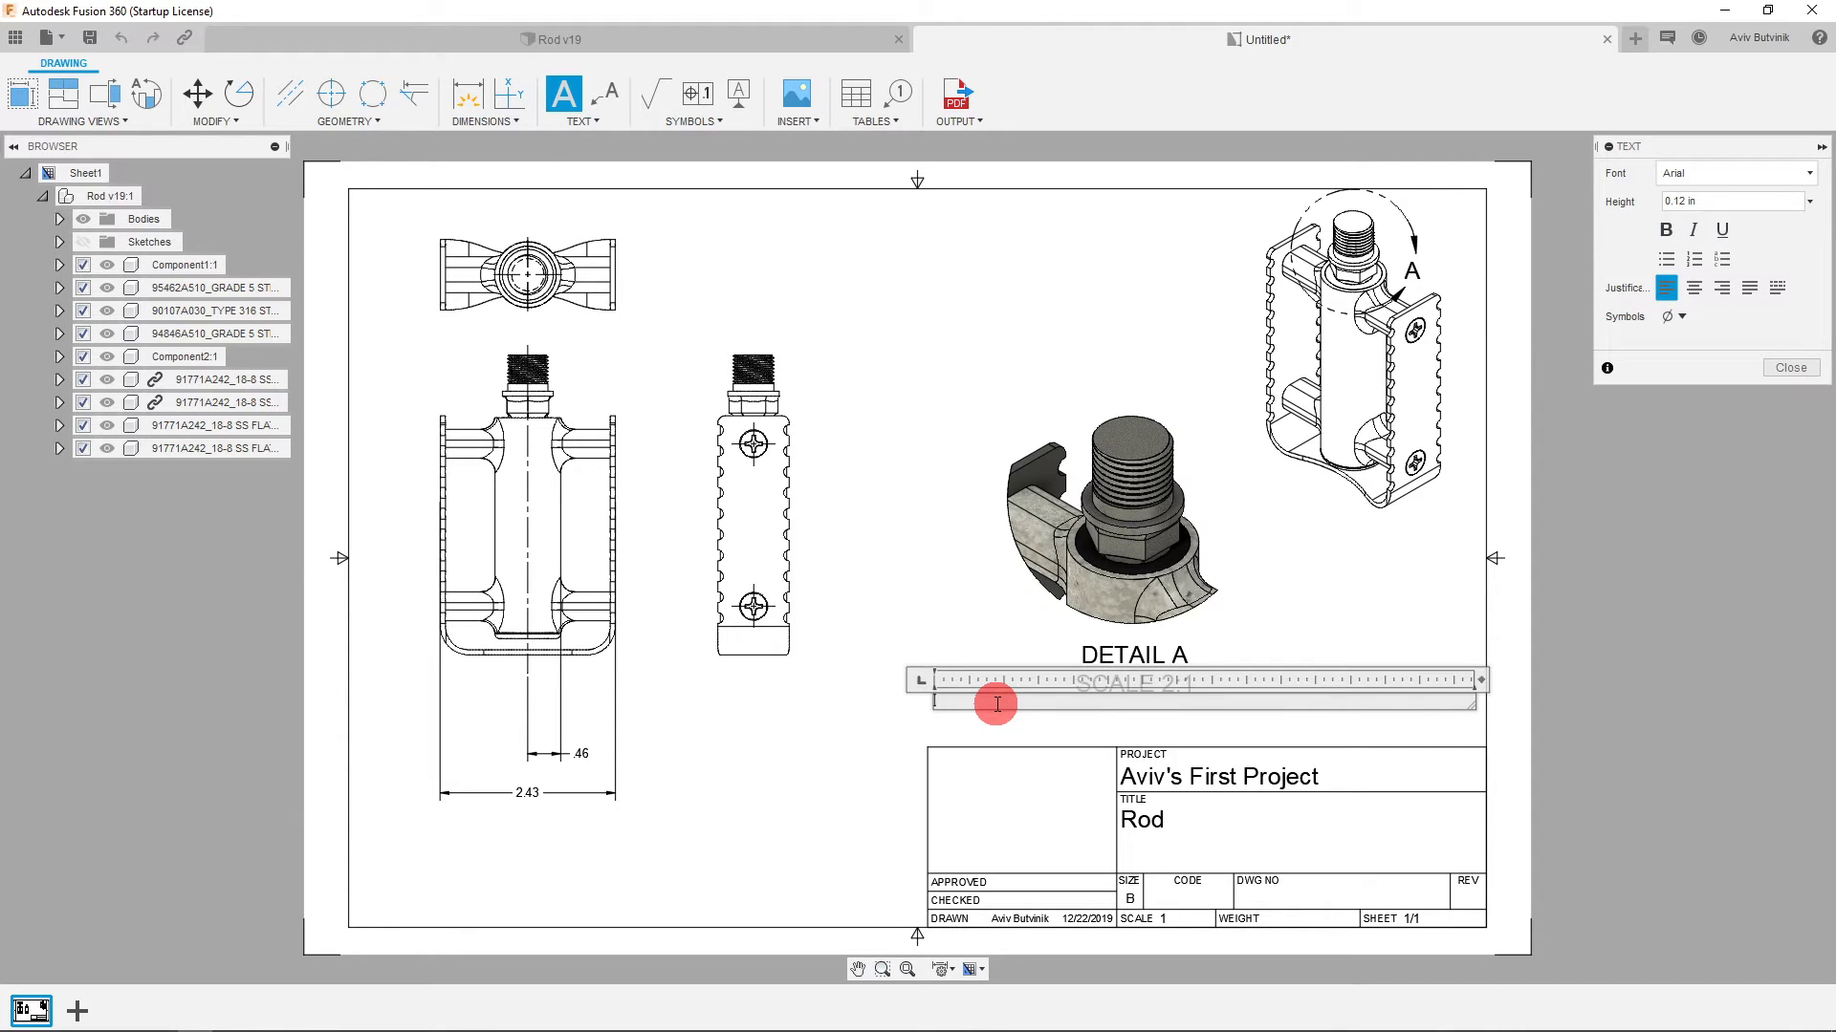
text(NOTES: )
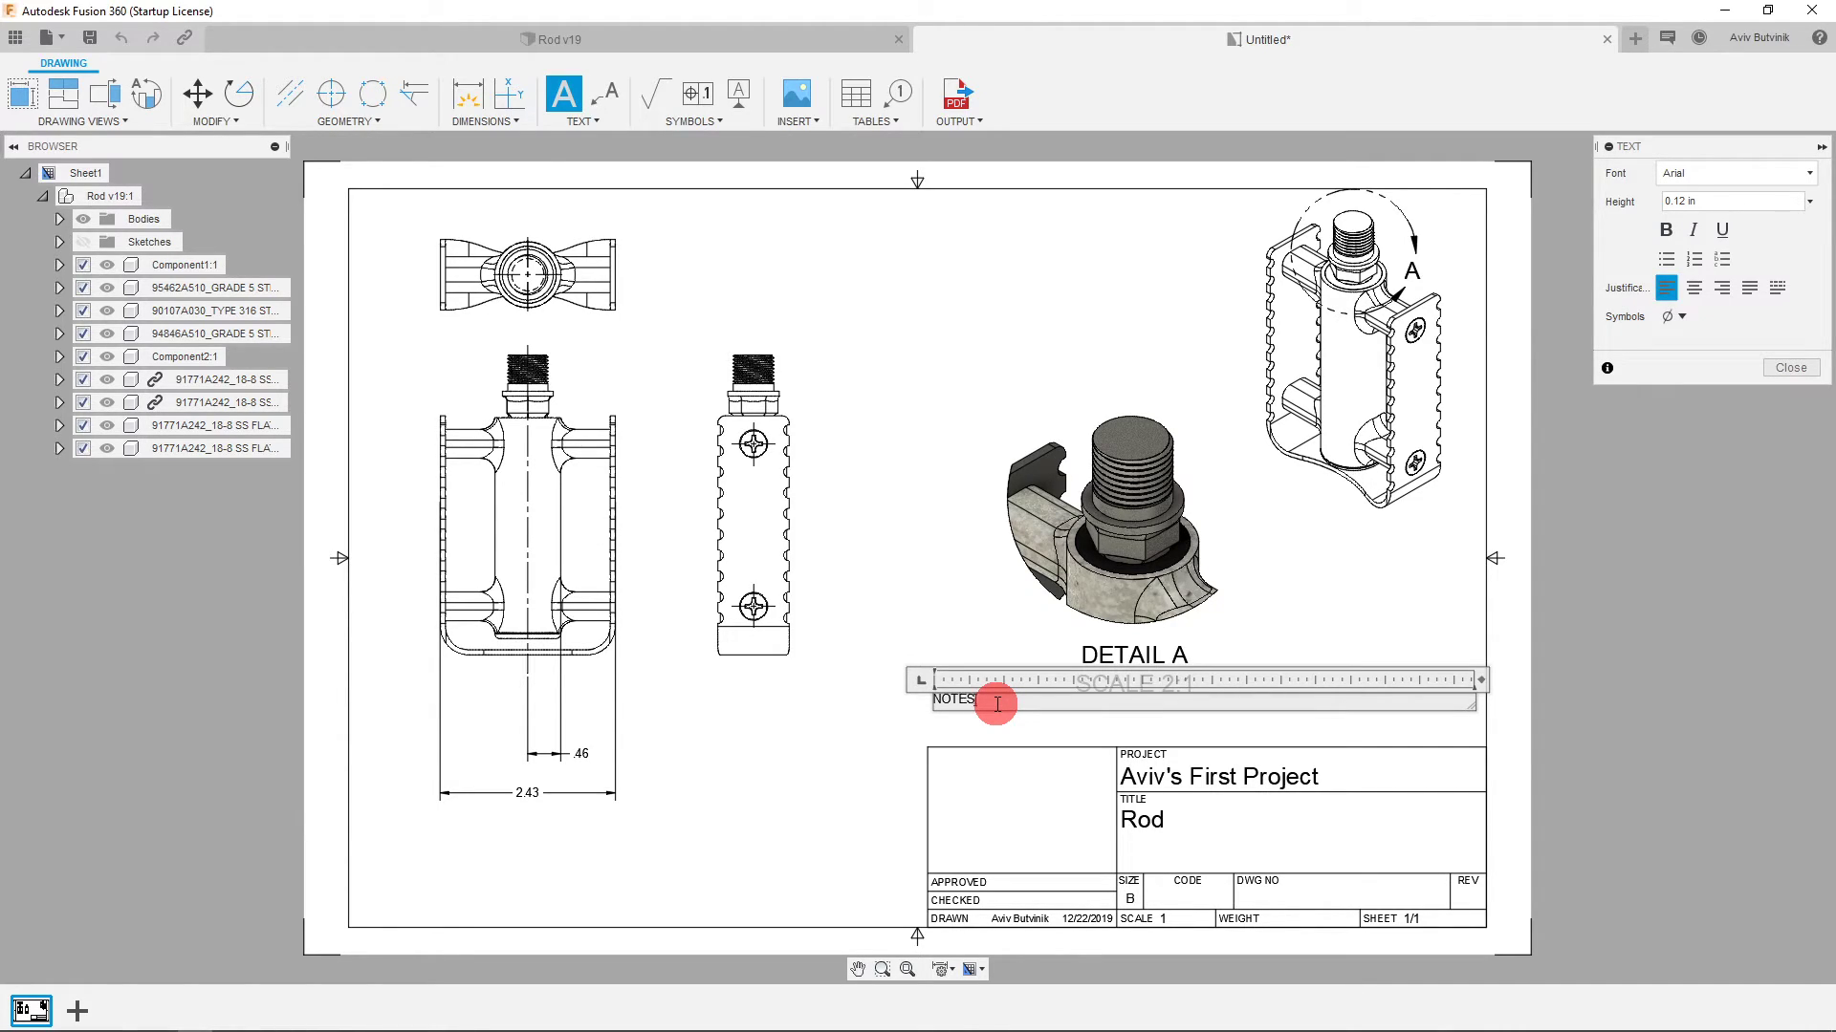
text(1. CREATE A THREAD ON THE BAR)
click(1516, 677)
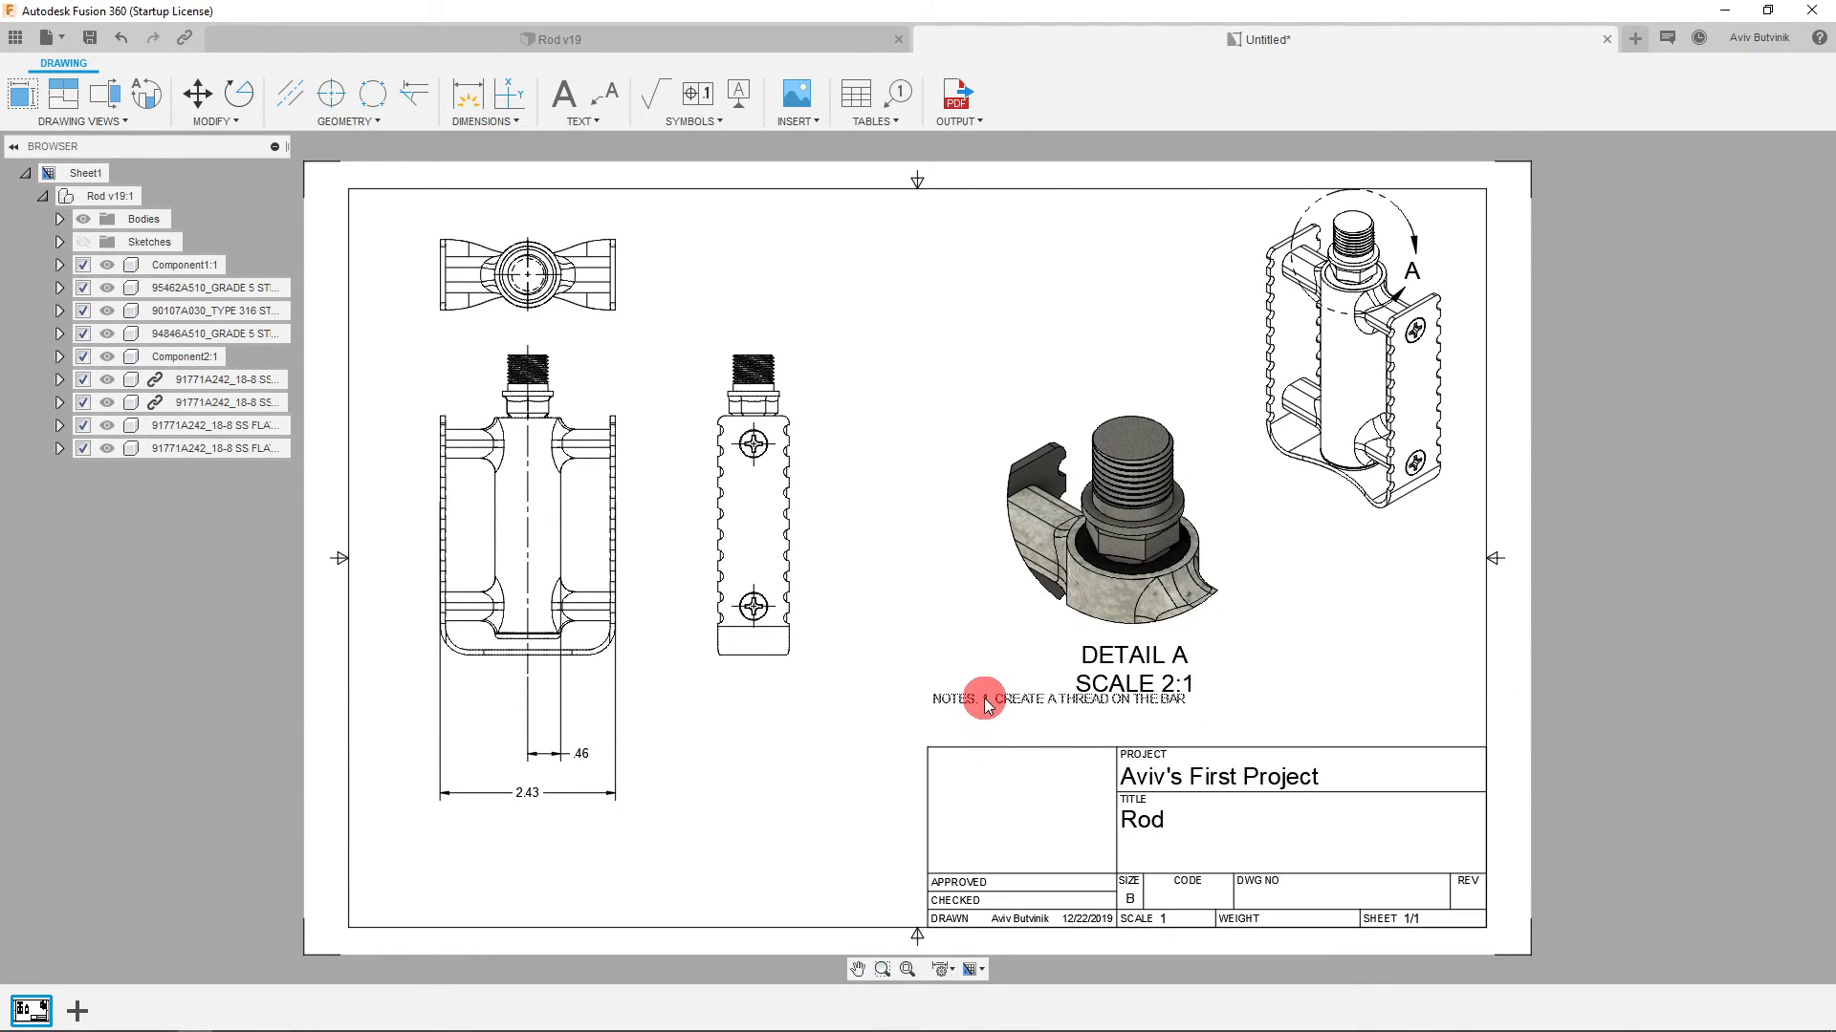
drag(934, 696, 942, 732)
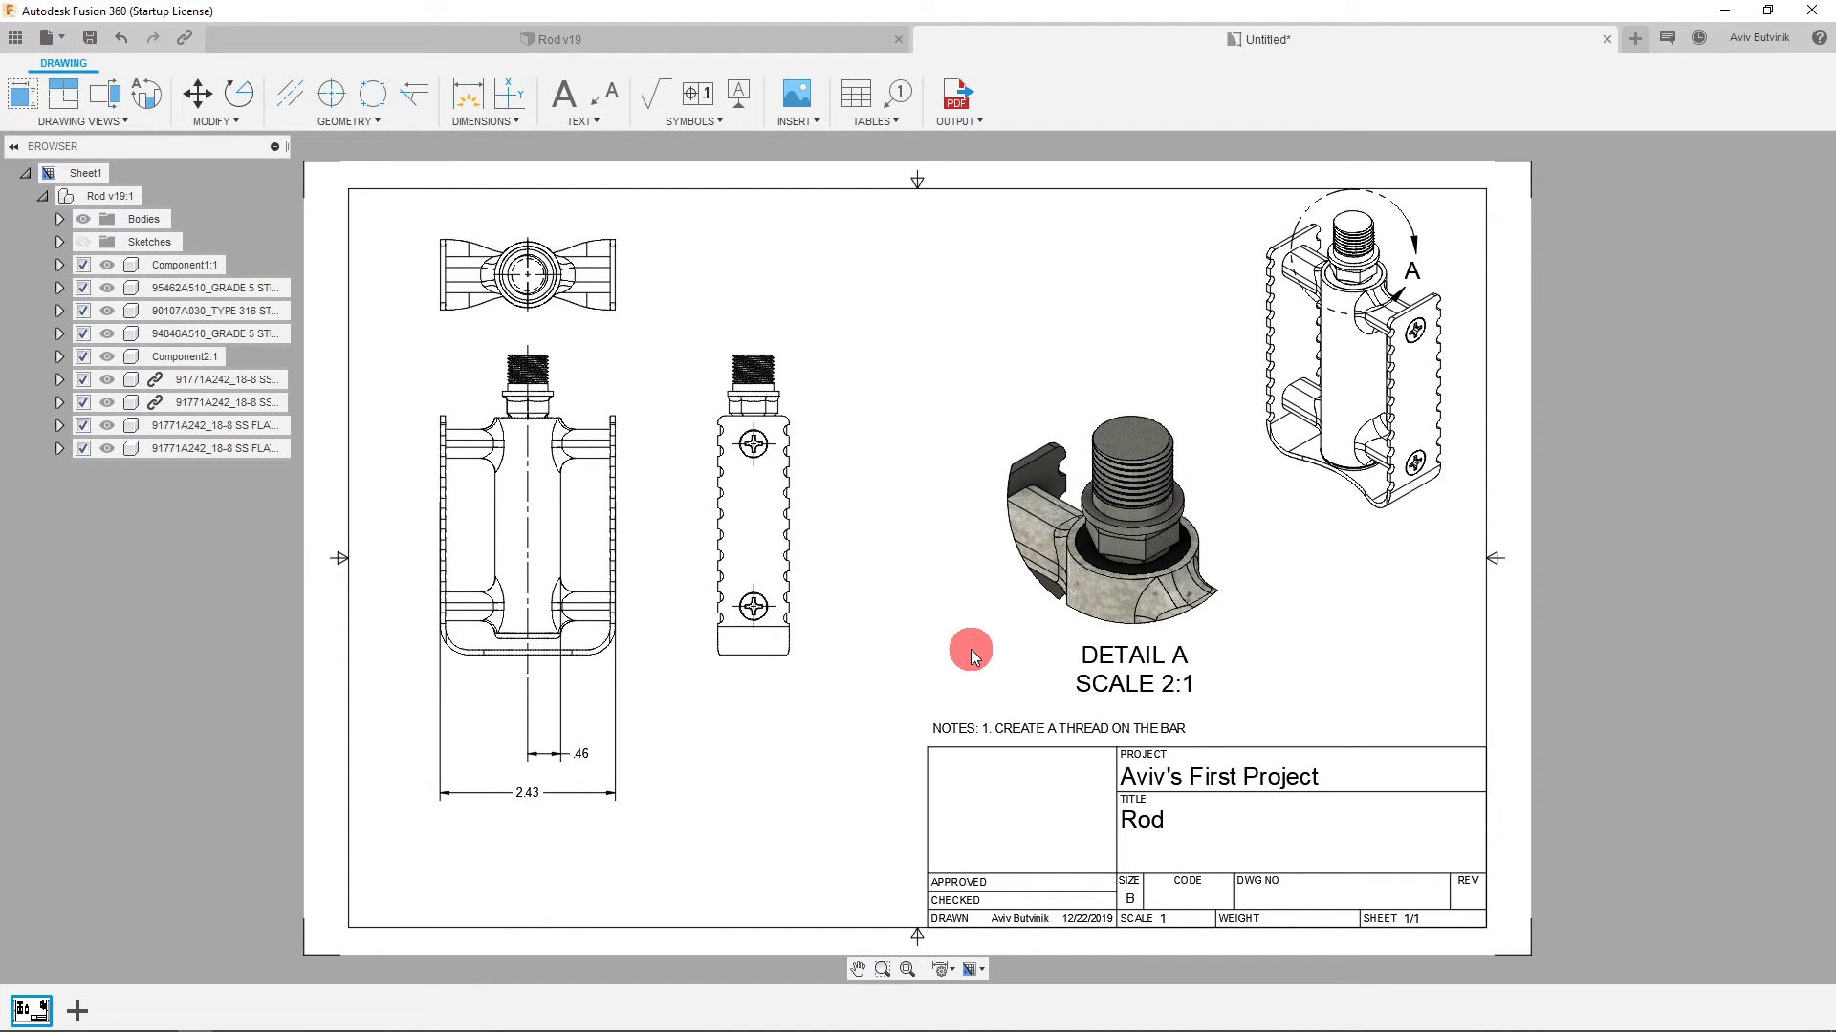
Add a leader reading "NOTE 1" that points to the threaded stud in the side view.
click(598, 96)
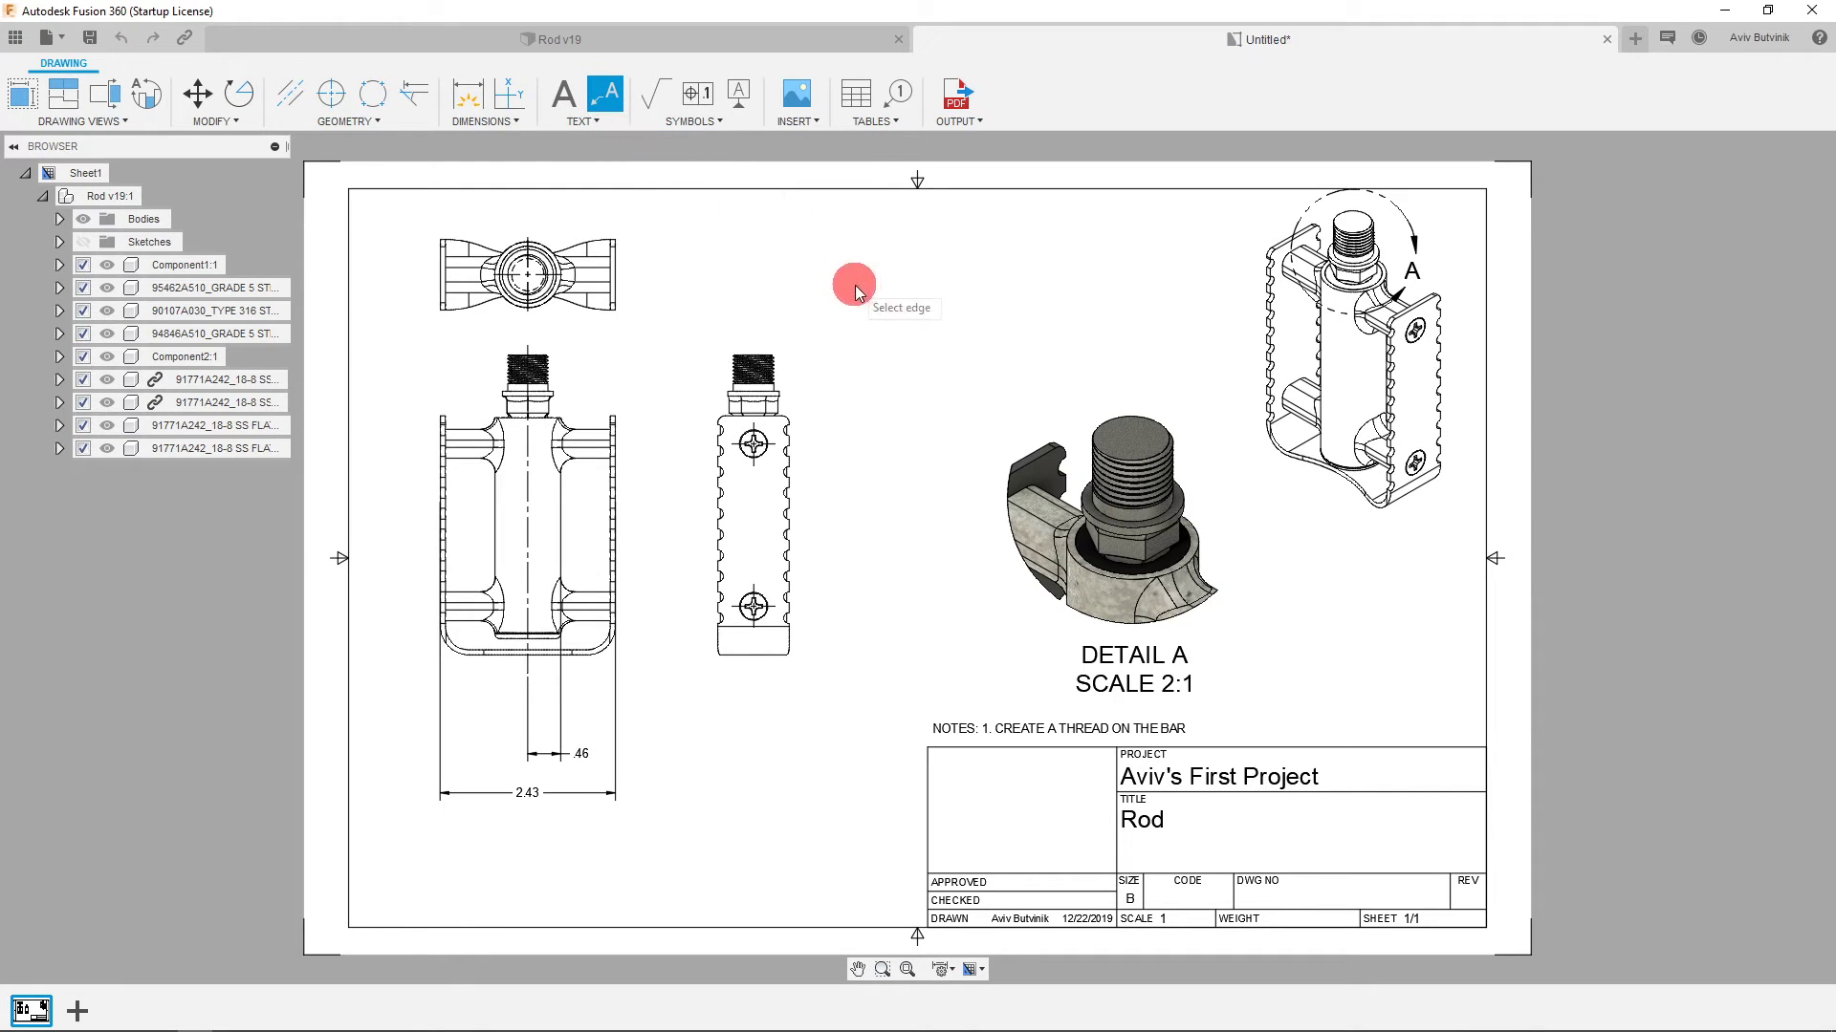
click(778, 362)
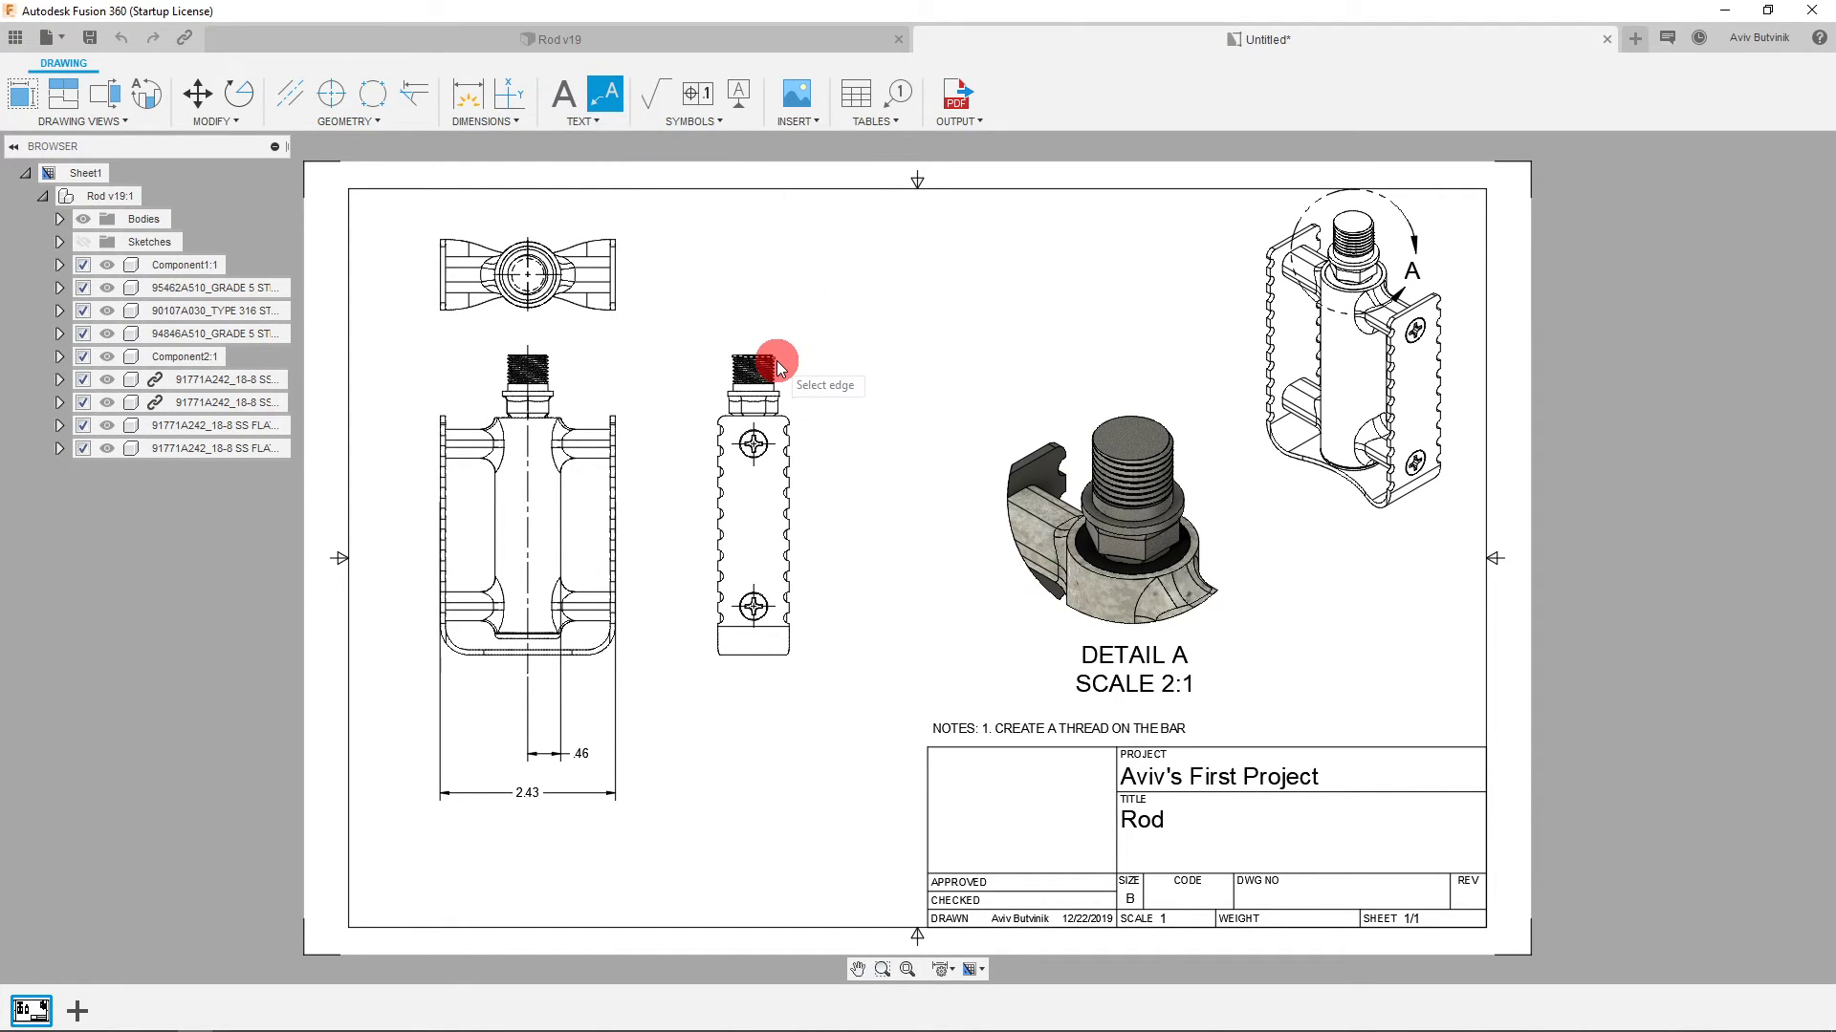
click(859, 317)
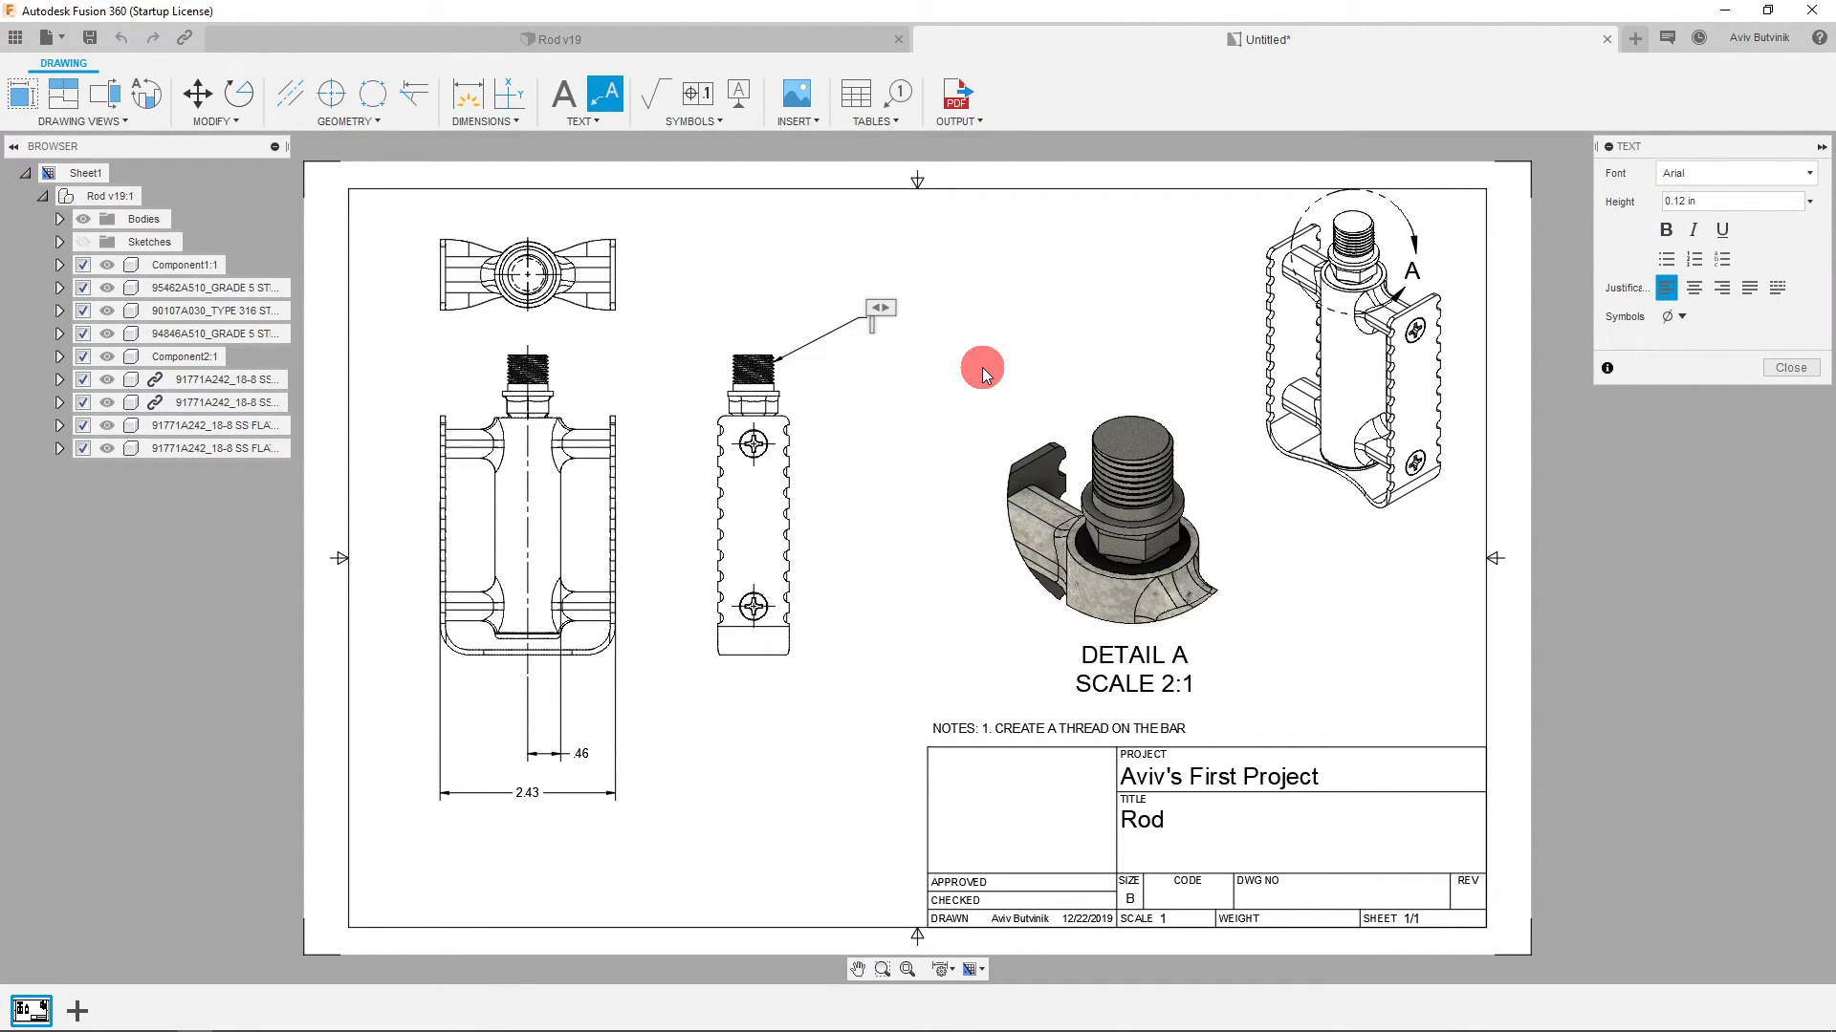
text(NOTE 1)
click(994, 370)
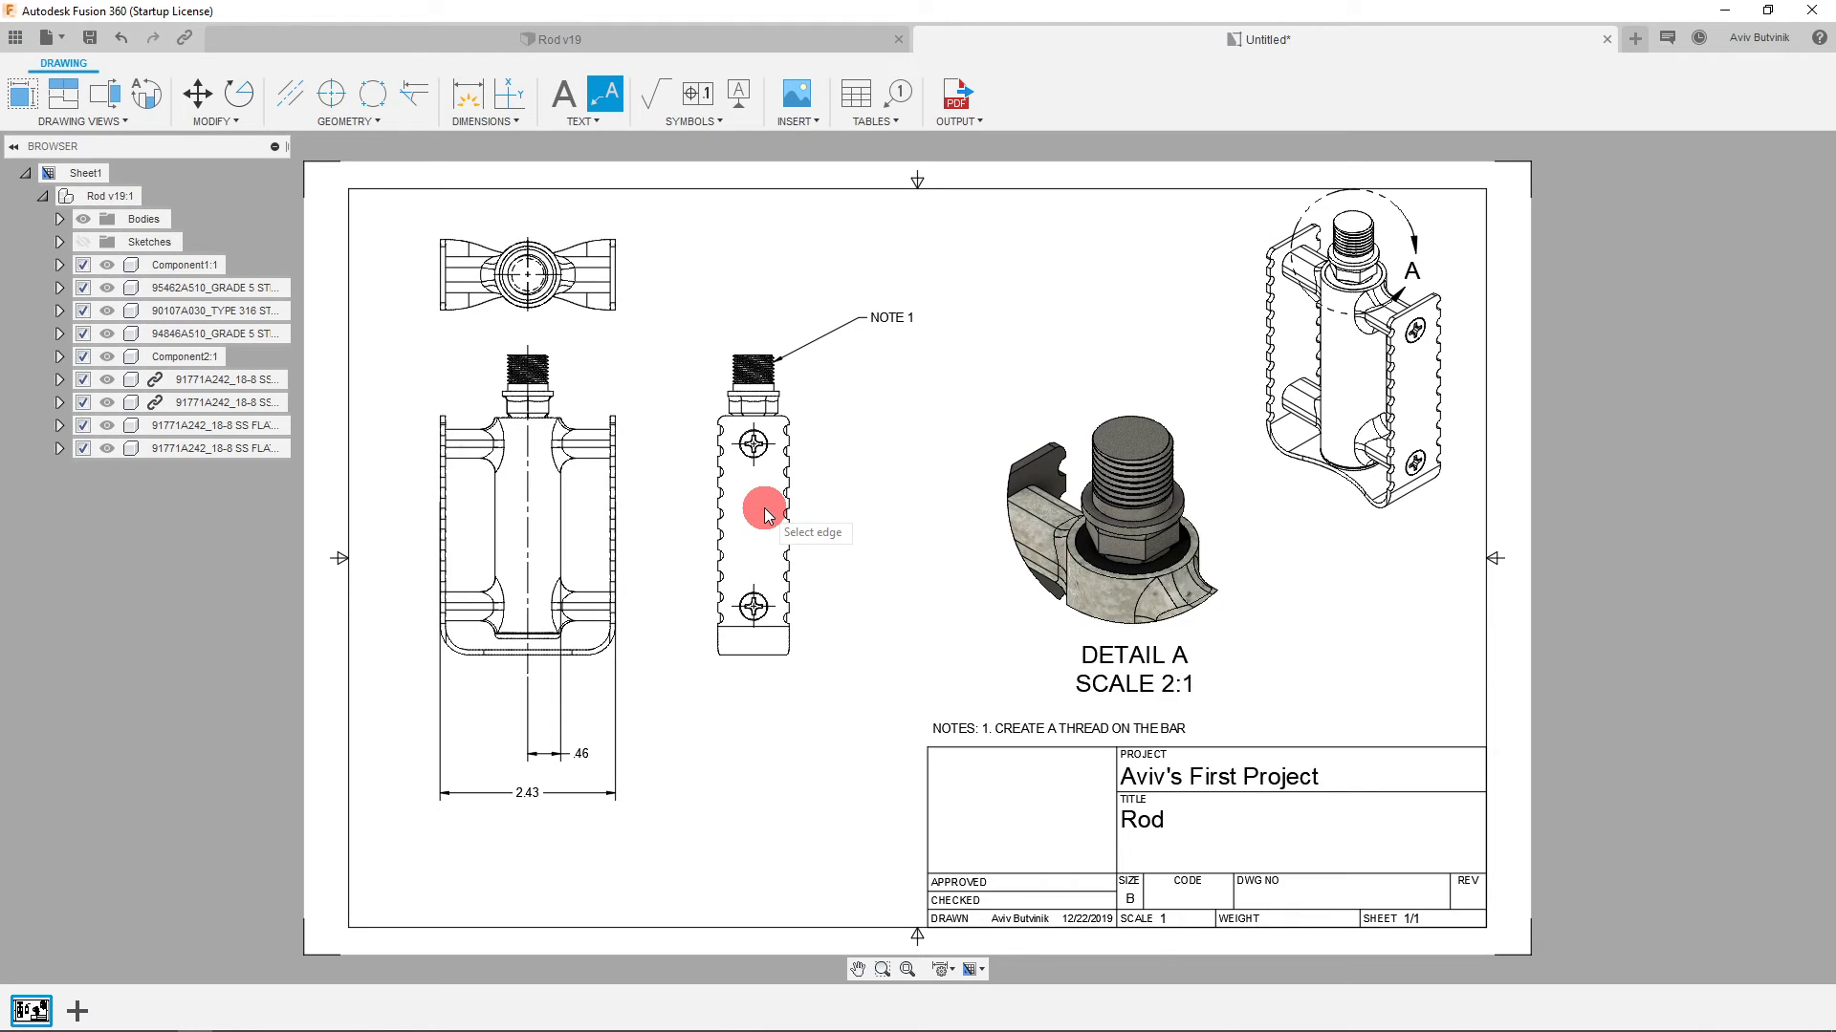
Create a section view cut vertically along the base view's centerline and place it between the side view and the detail view.
click(107, 97)
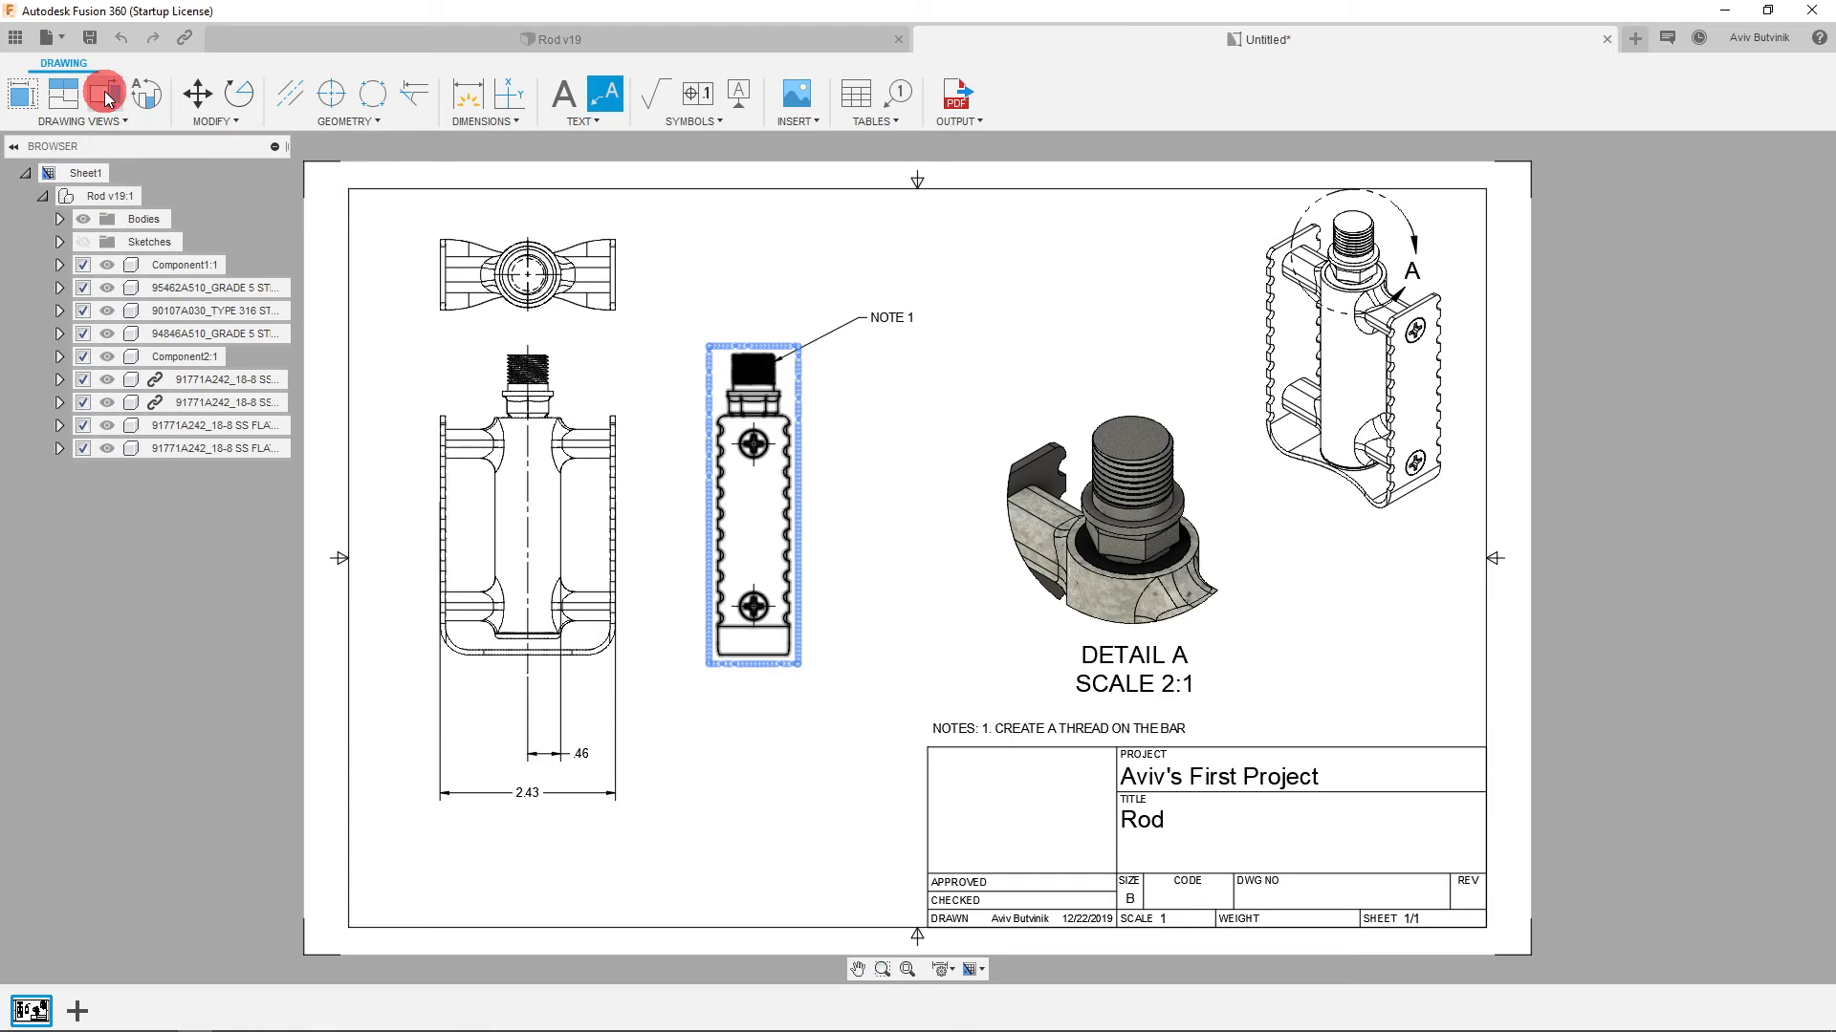
click(592, 530)
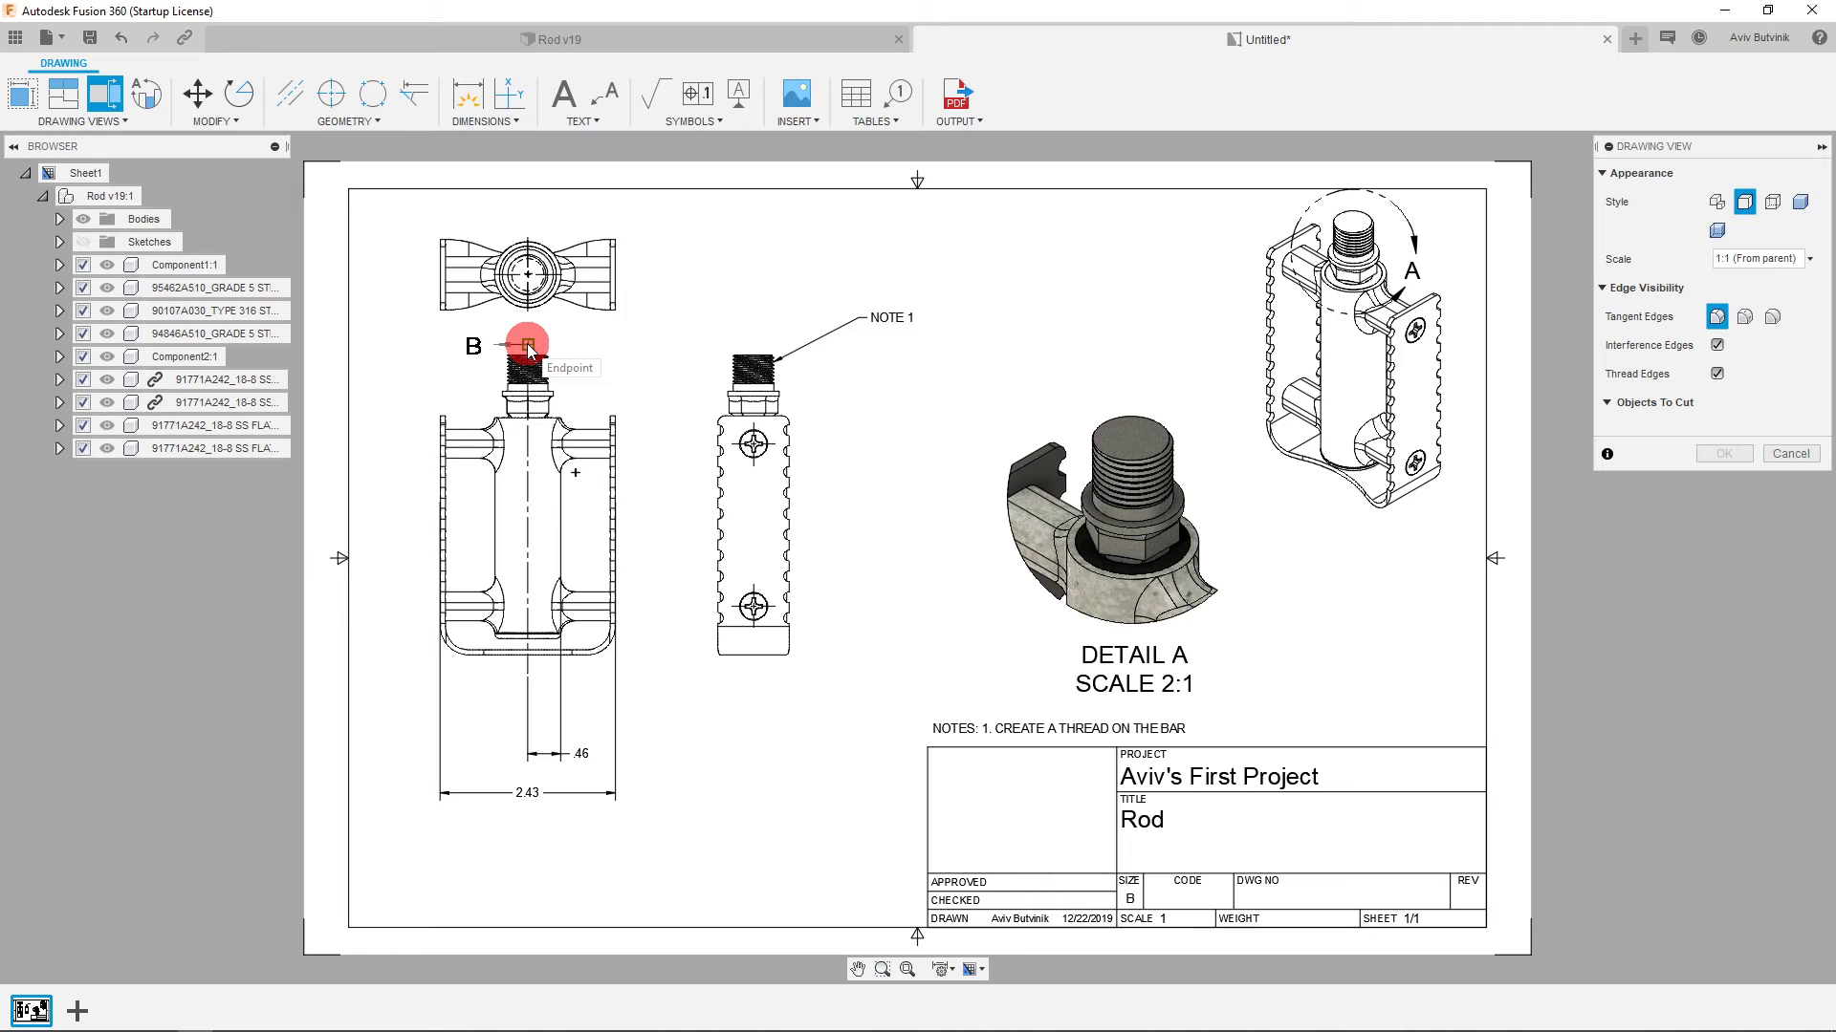
click(527, 344)
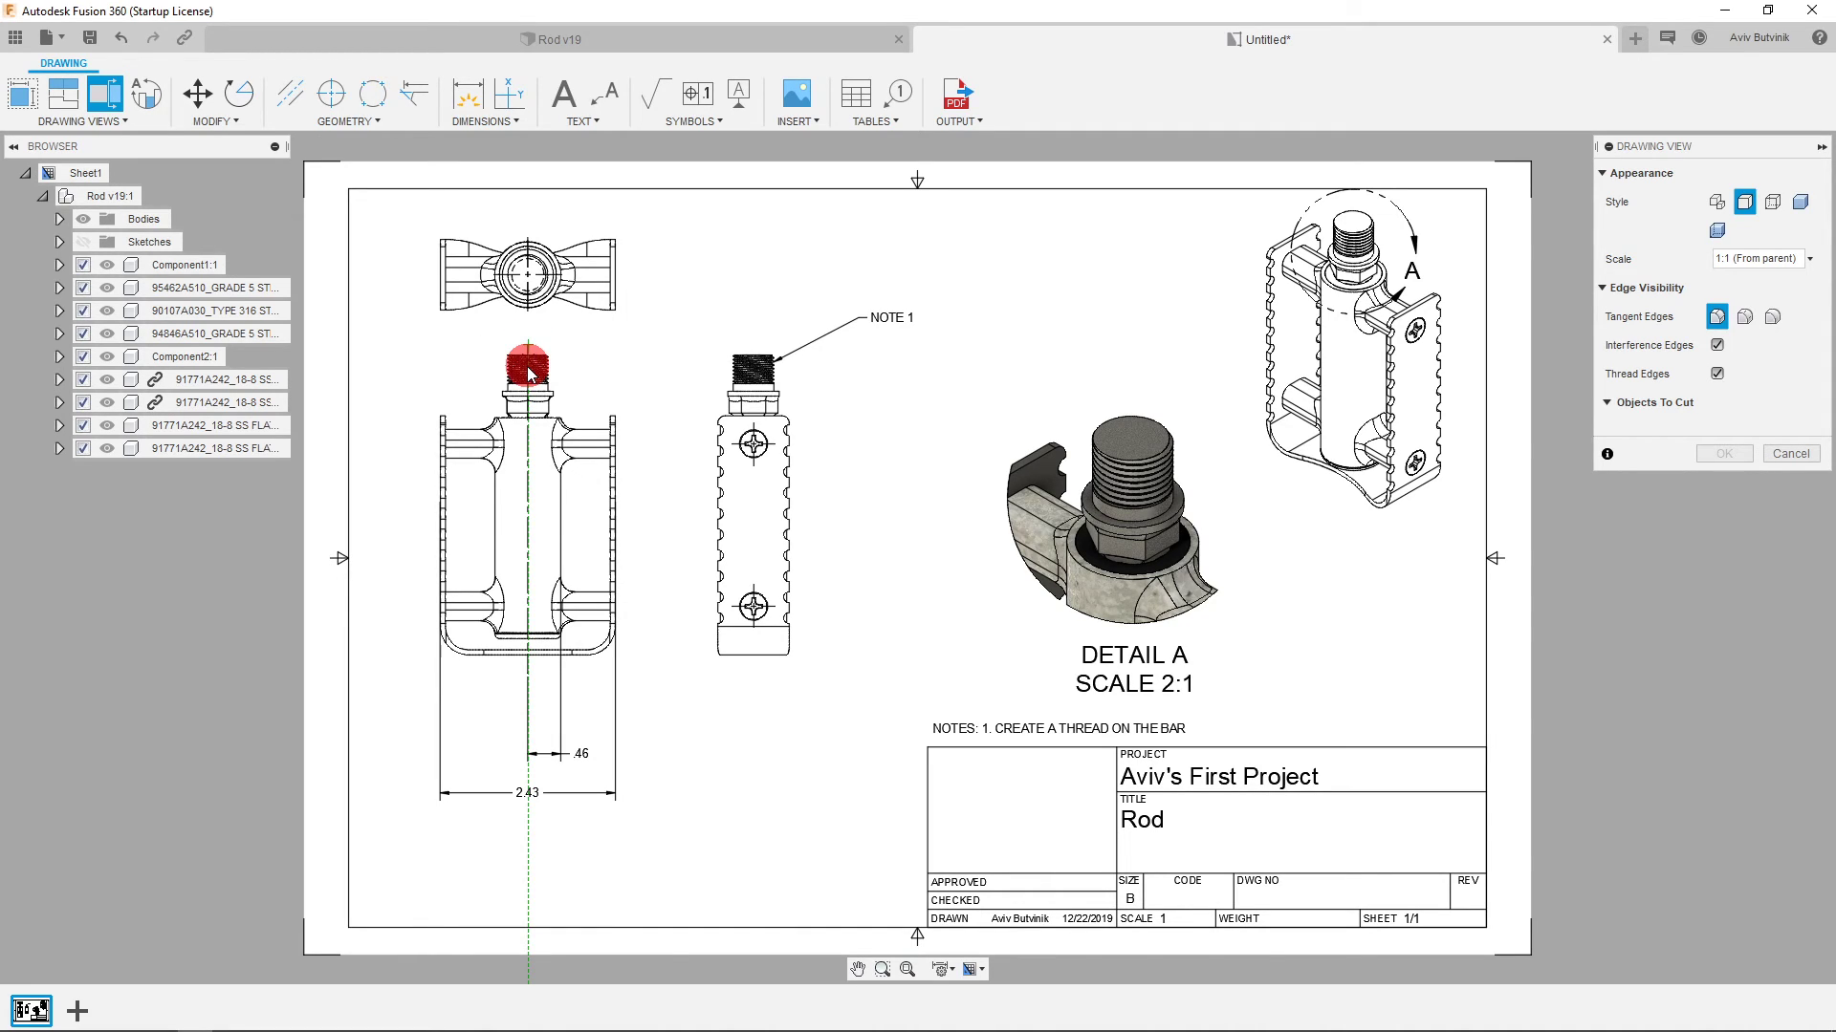
click(527, 706)
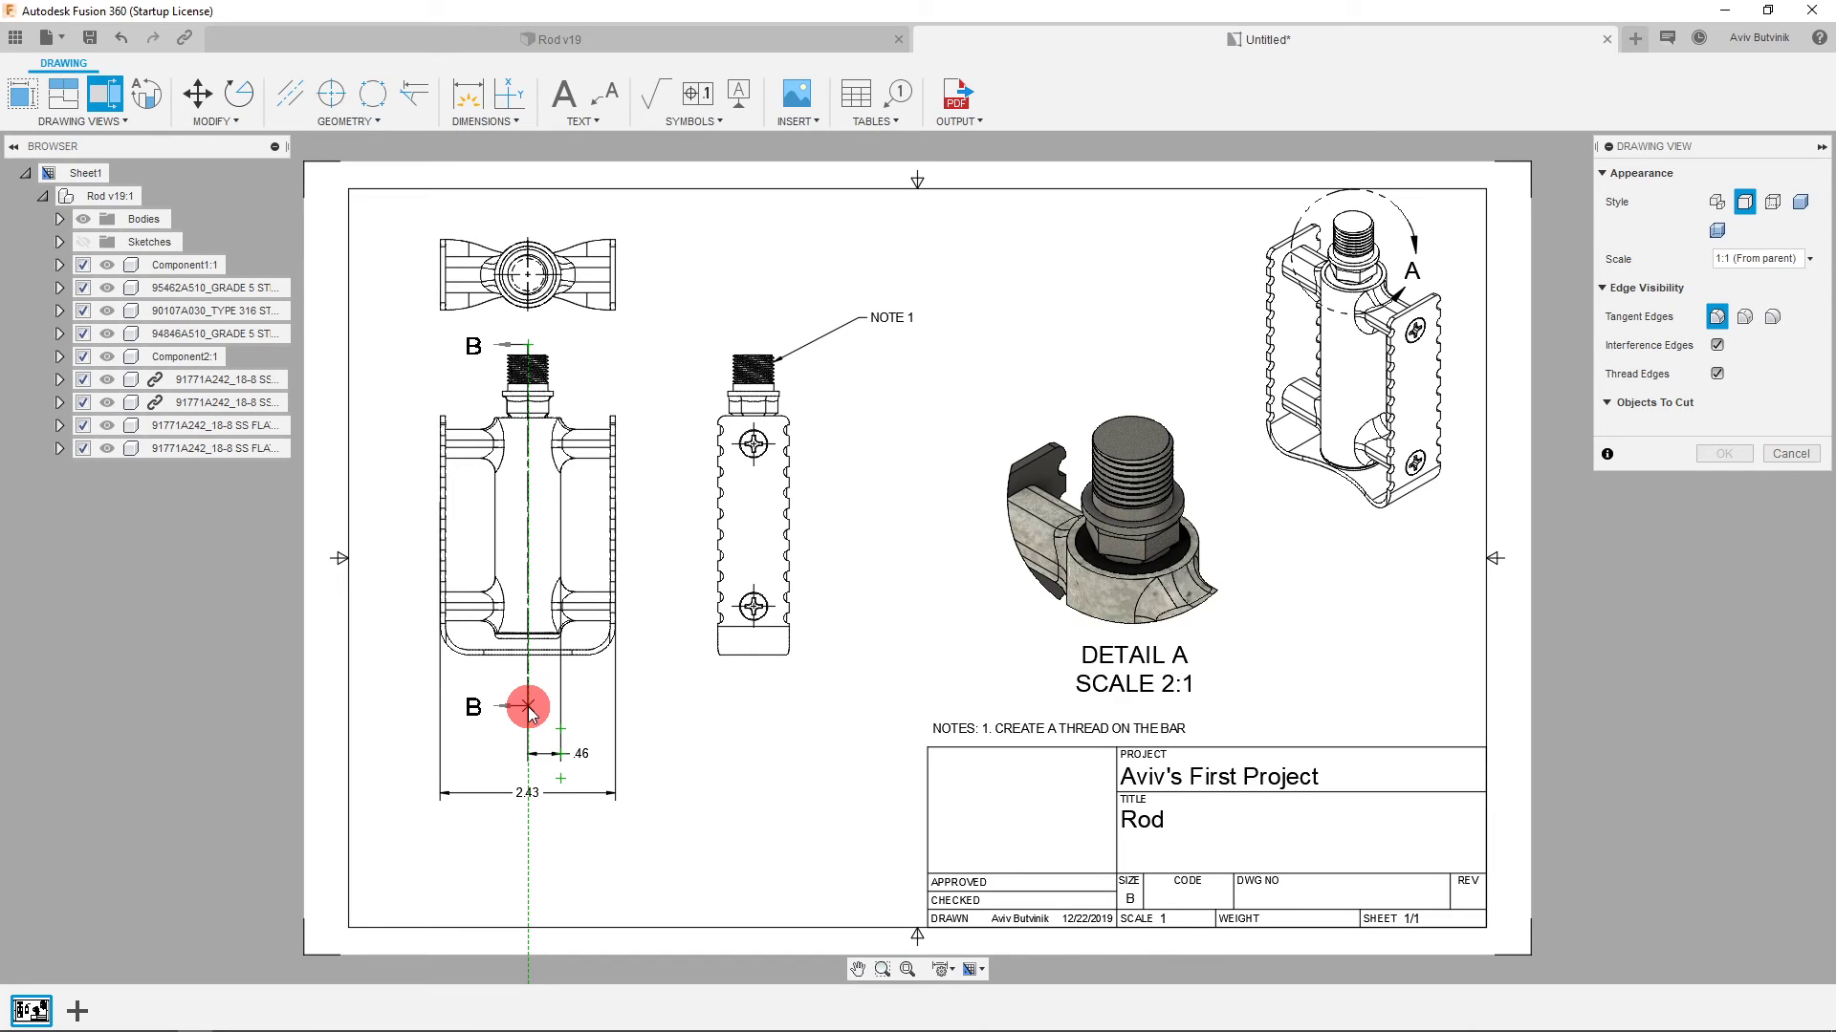
click(527, 707)
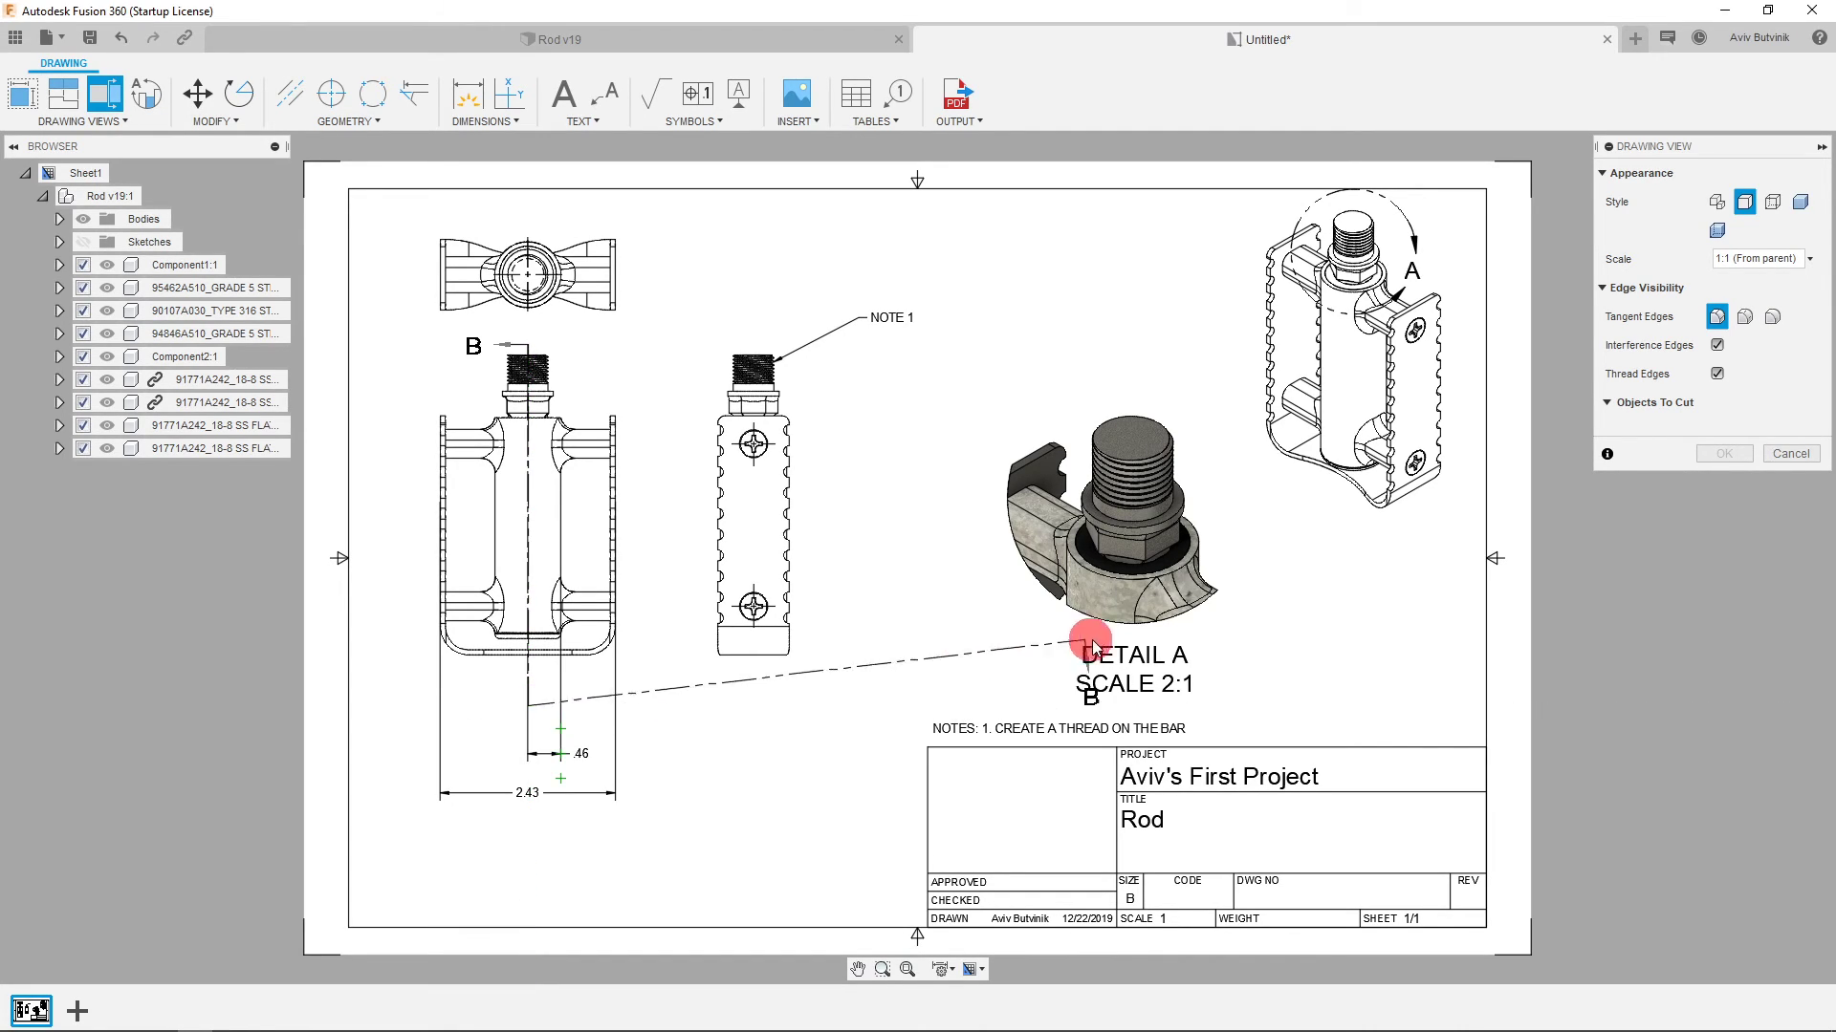
right_click(688, 664)
click(750, 554)
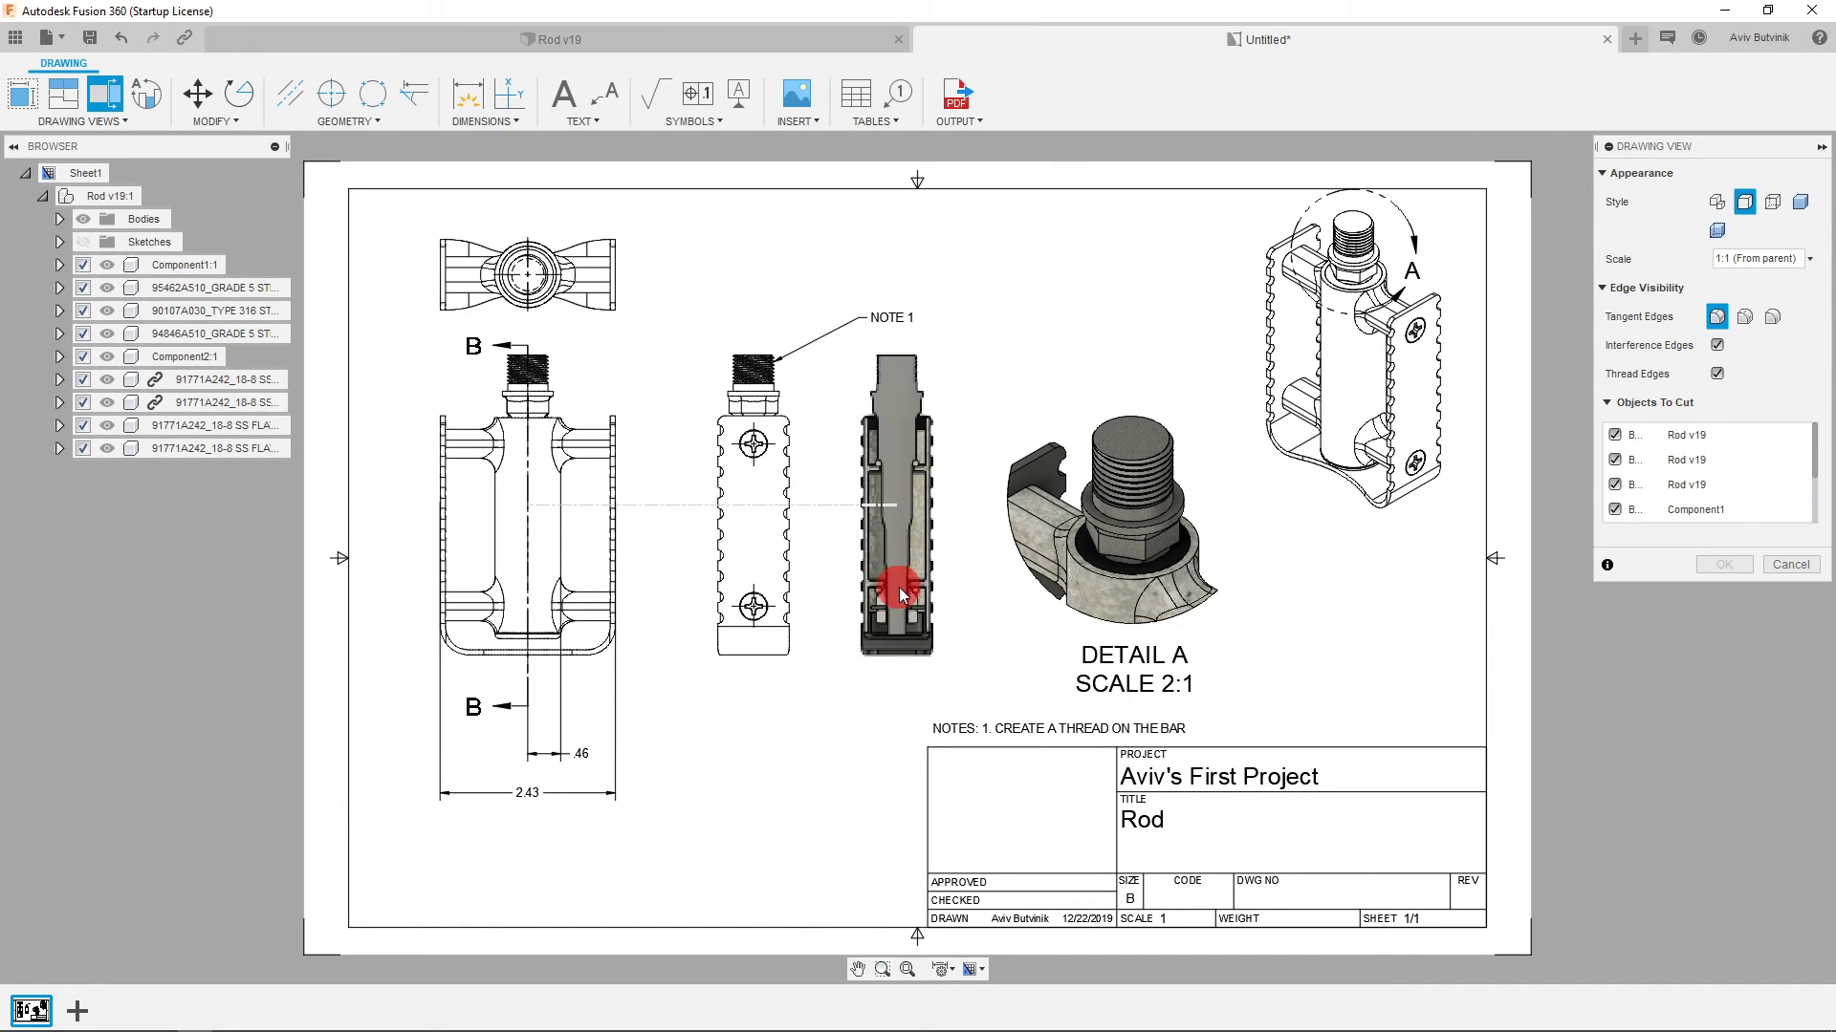
click(895, 588)
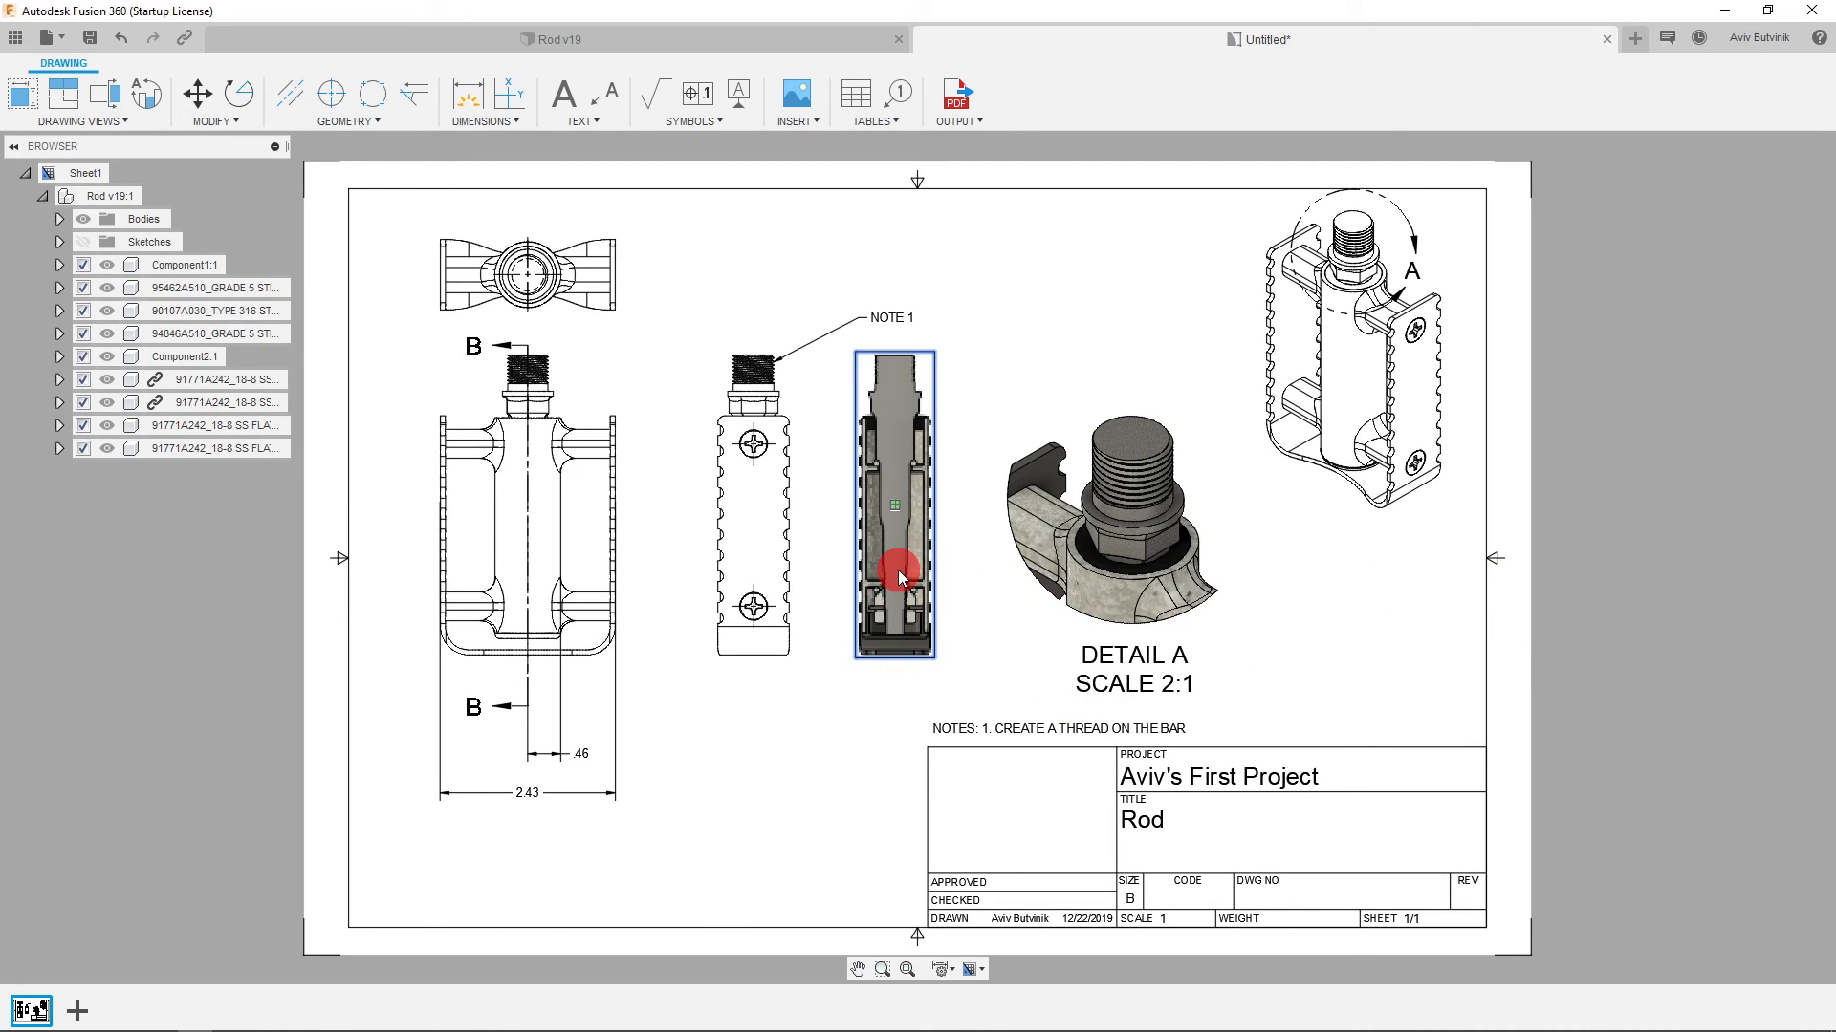
click(1023, 410)
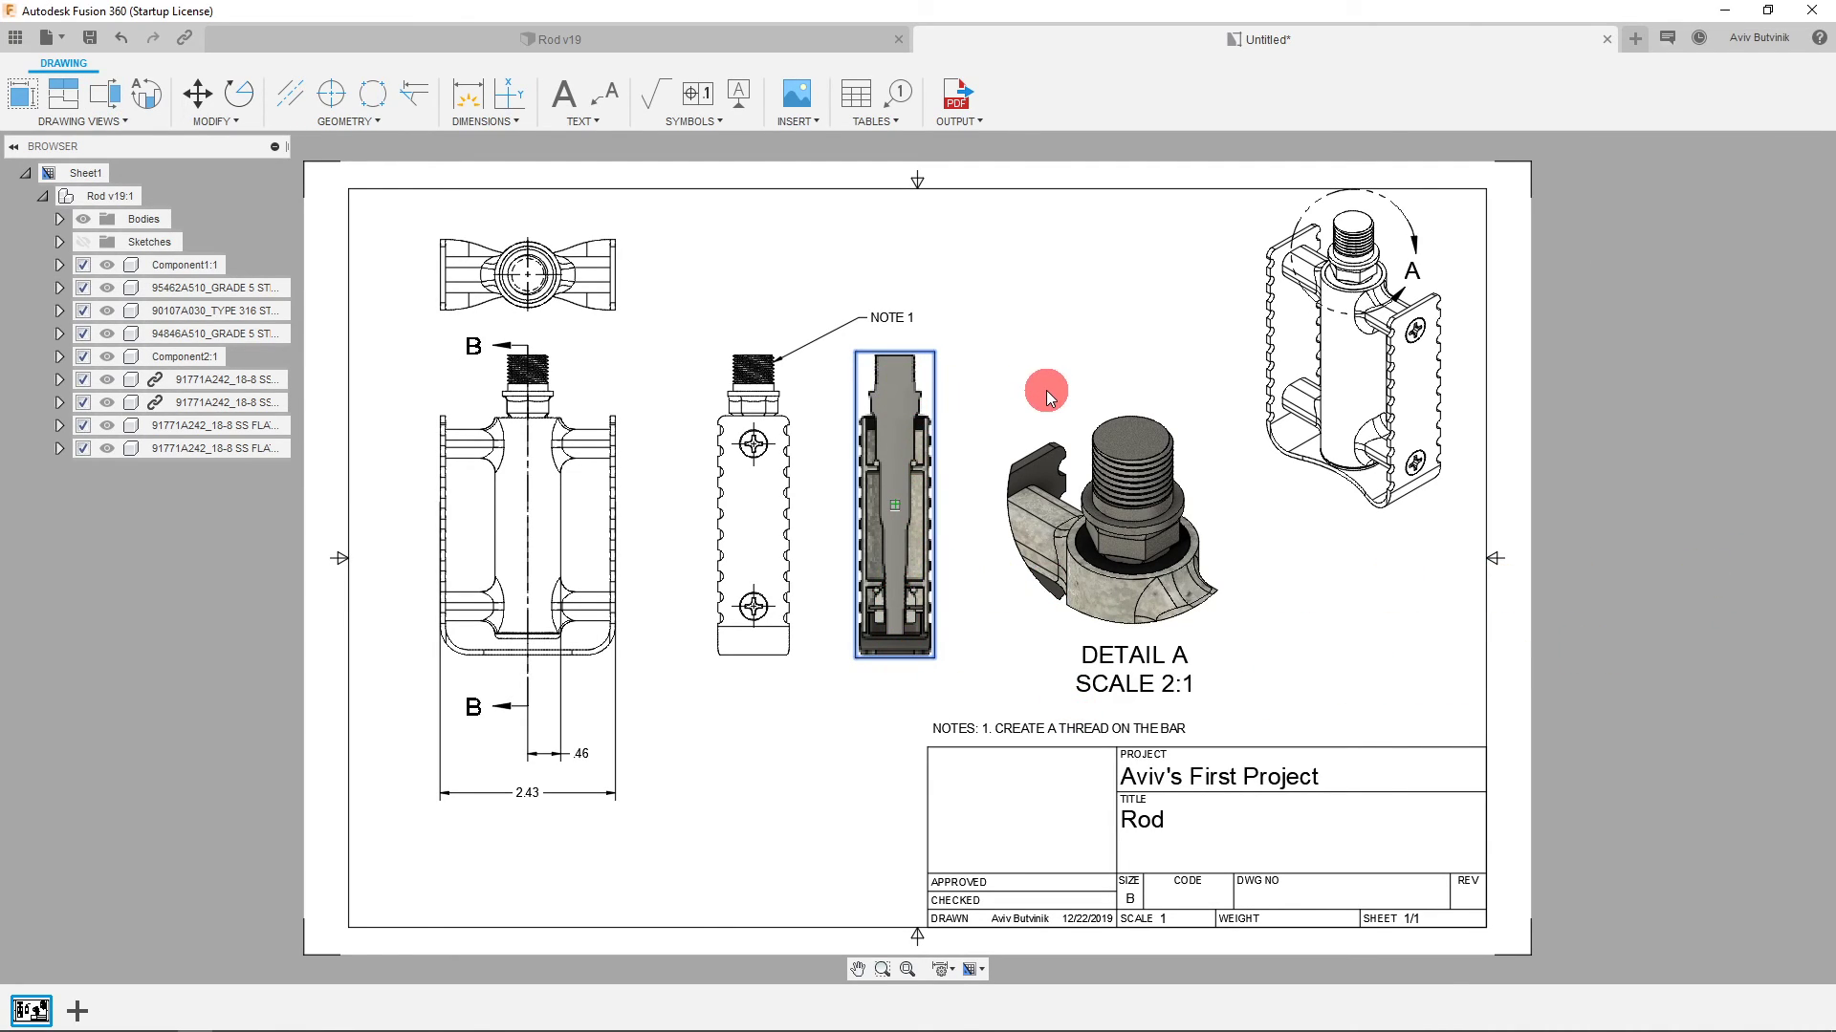
click(918, 454)
Set the style of section view B-B to Shaded with Hidden Edges.
scroll(923, 464, up, 2)
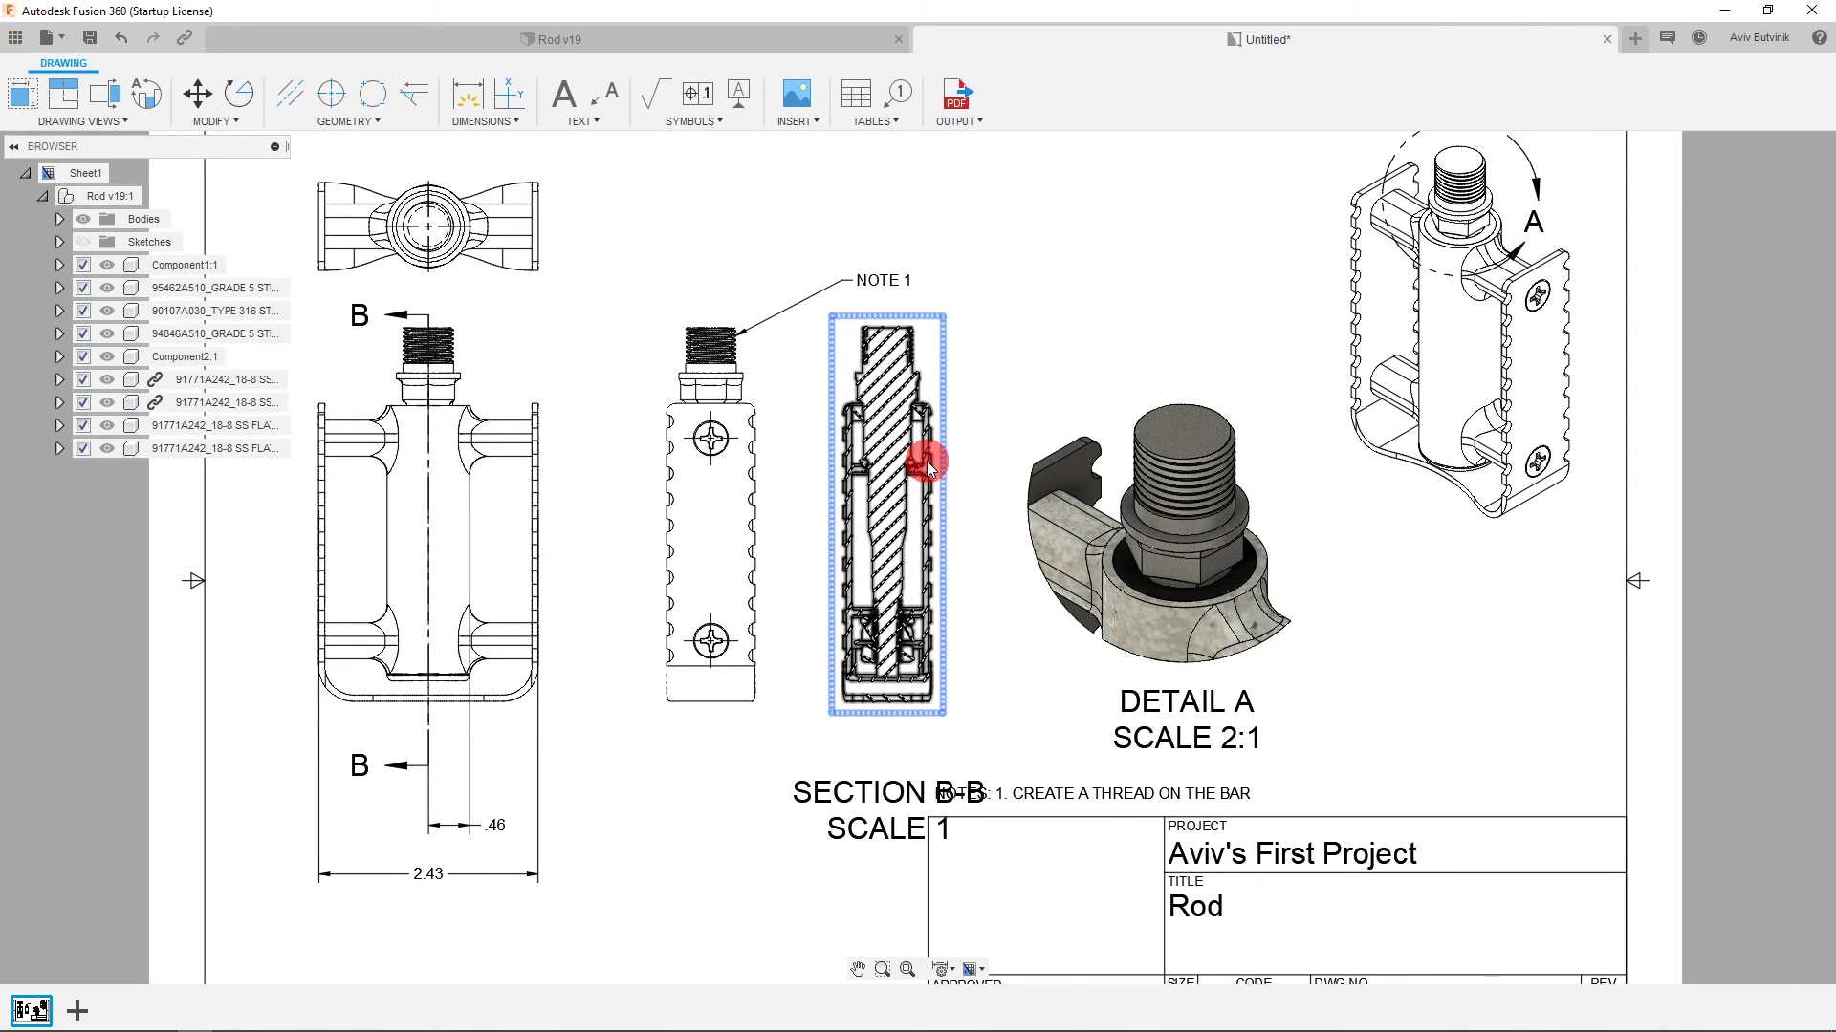
scroll(927, 461, up, 3)
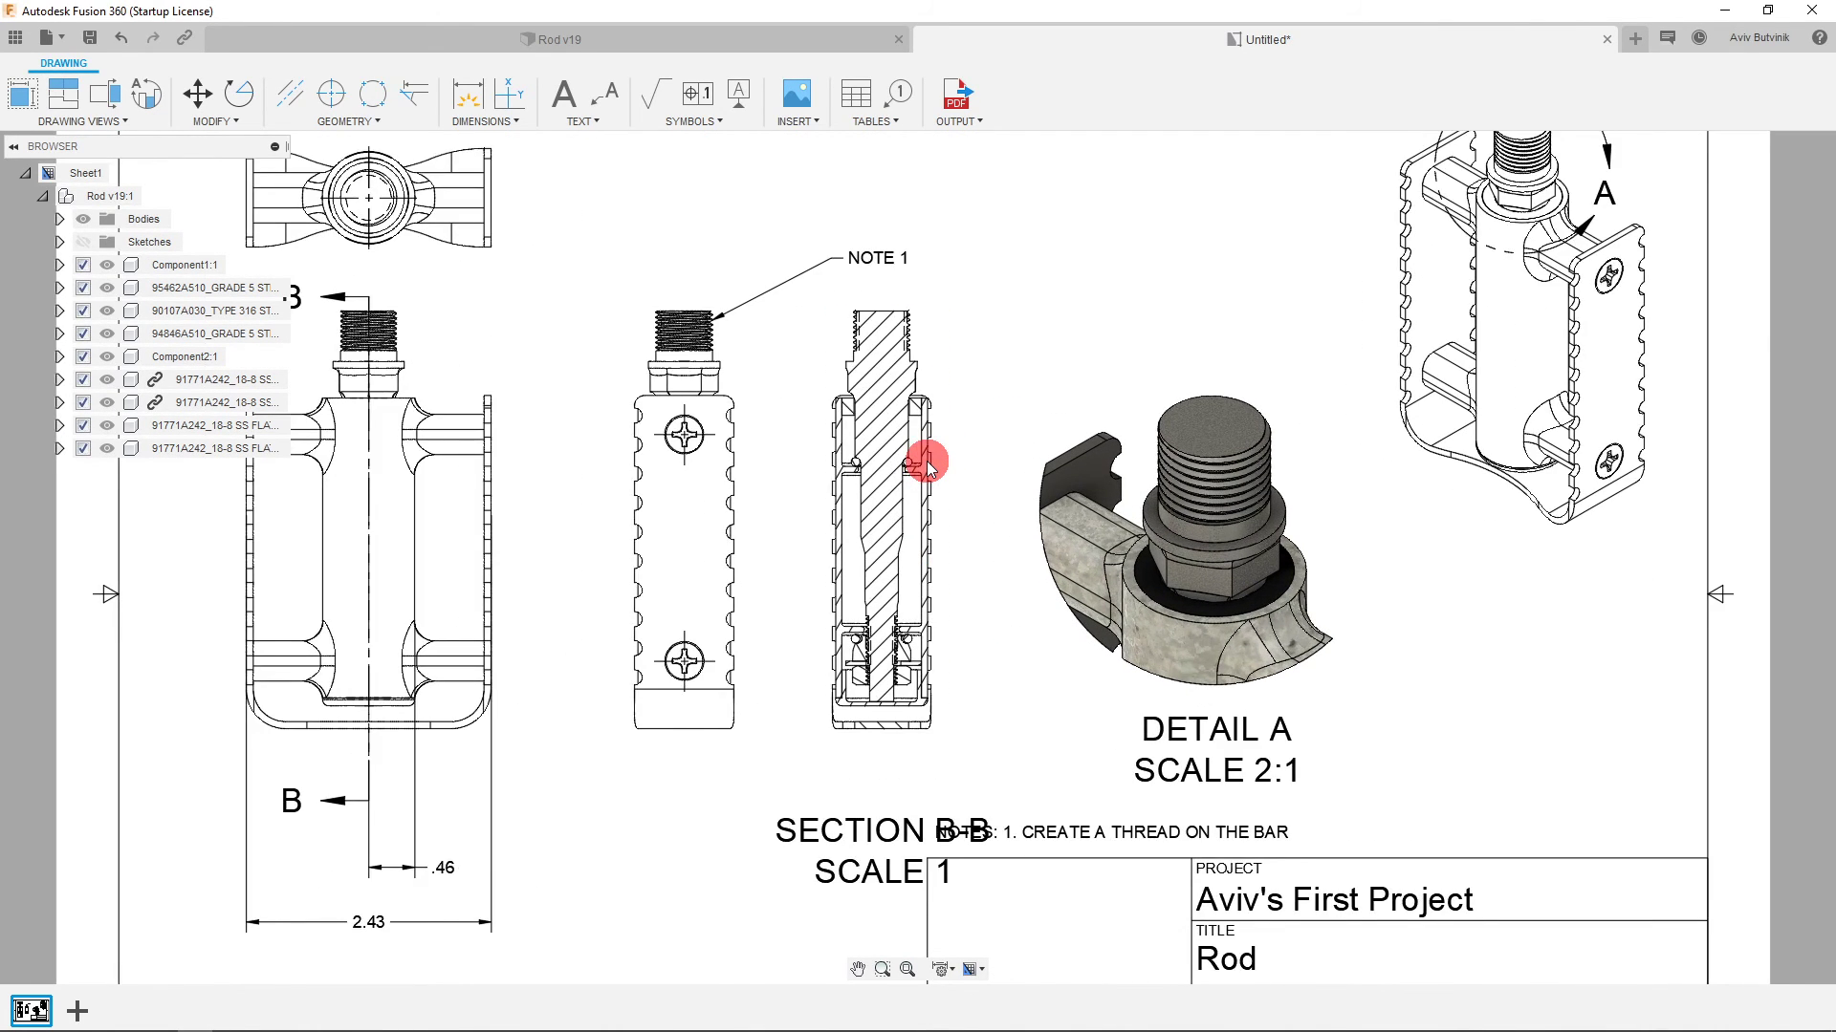
scroll(927, 461, up, 1)
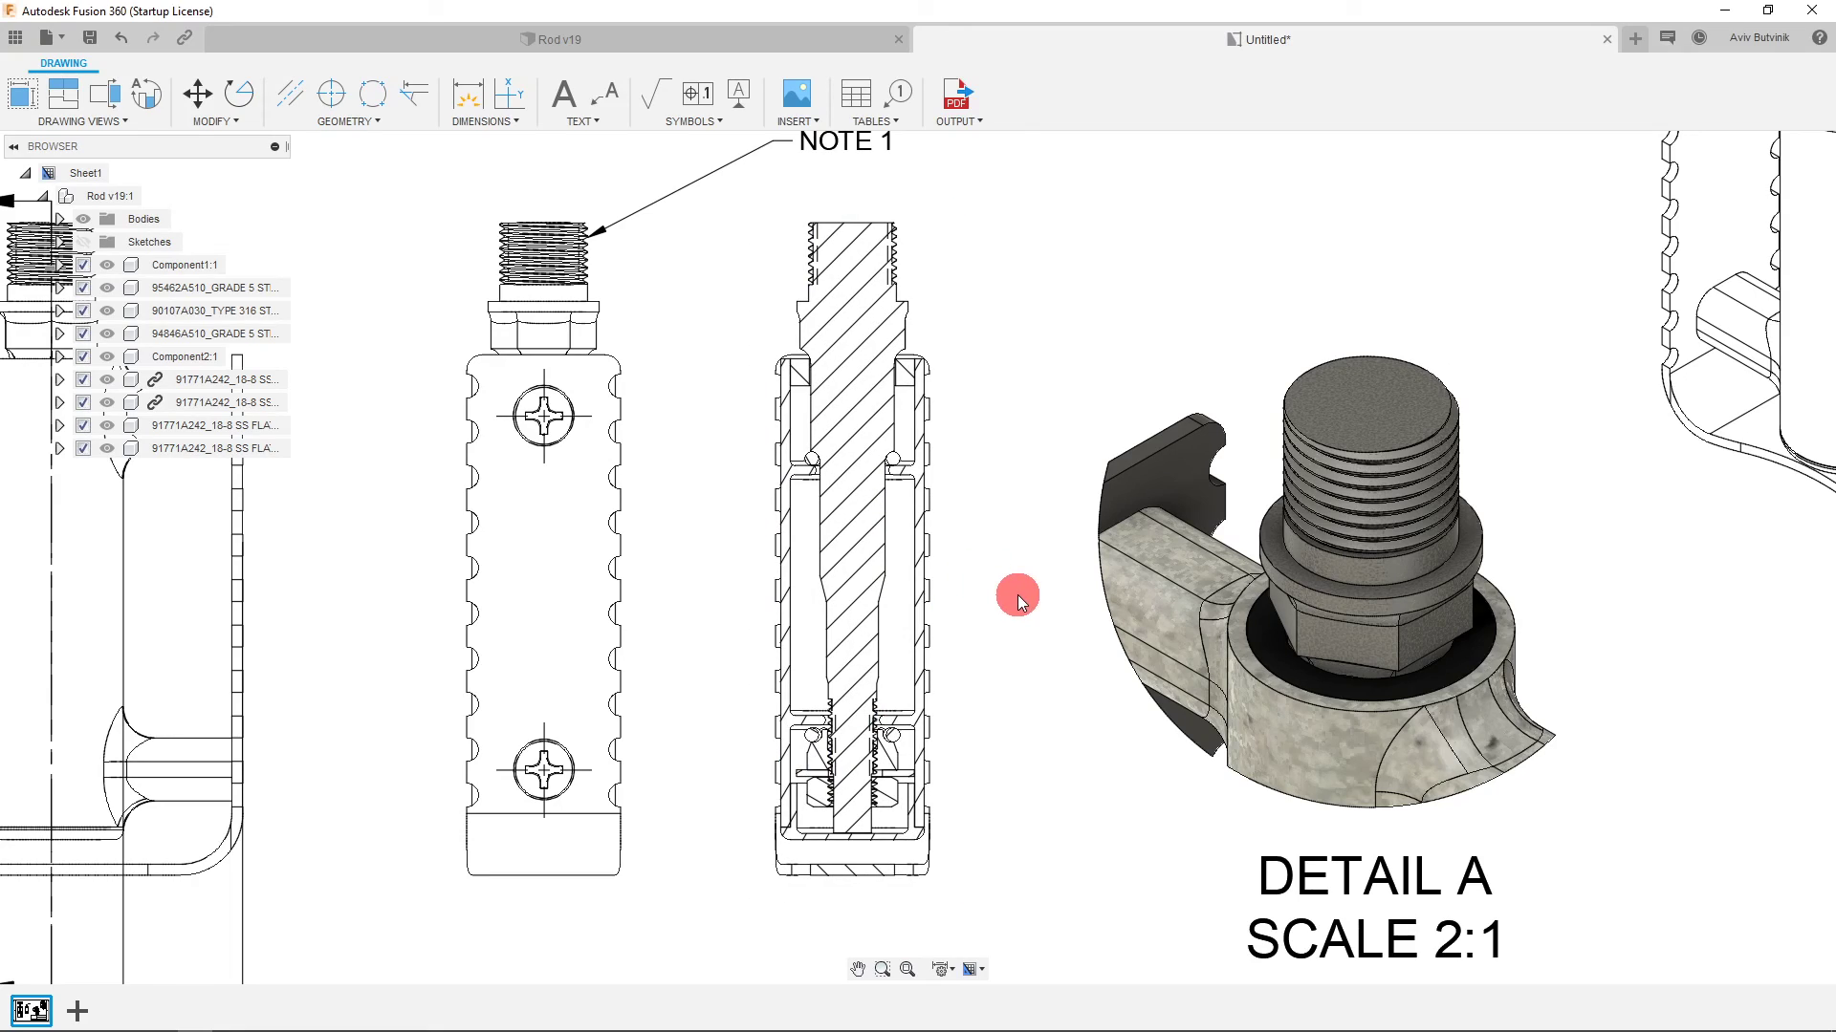
double_click(942, 306)
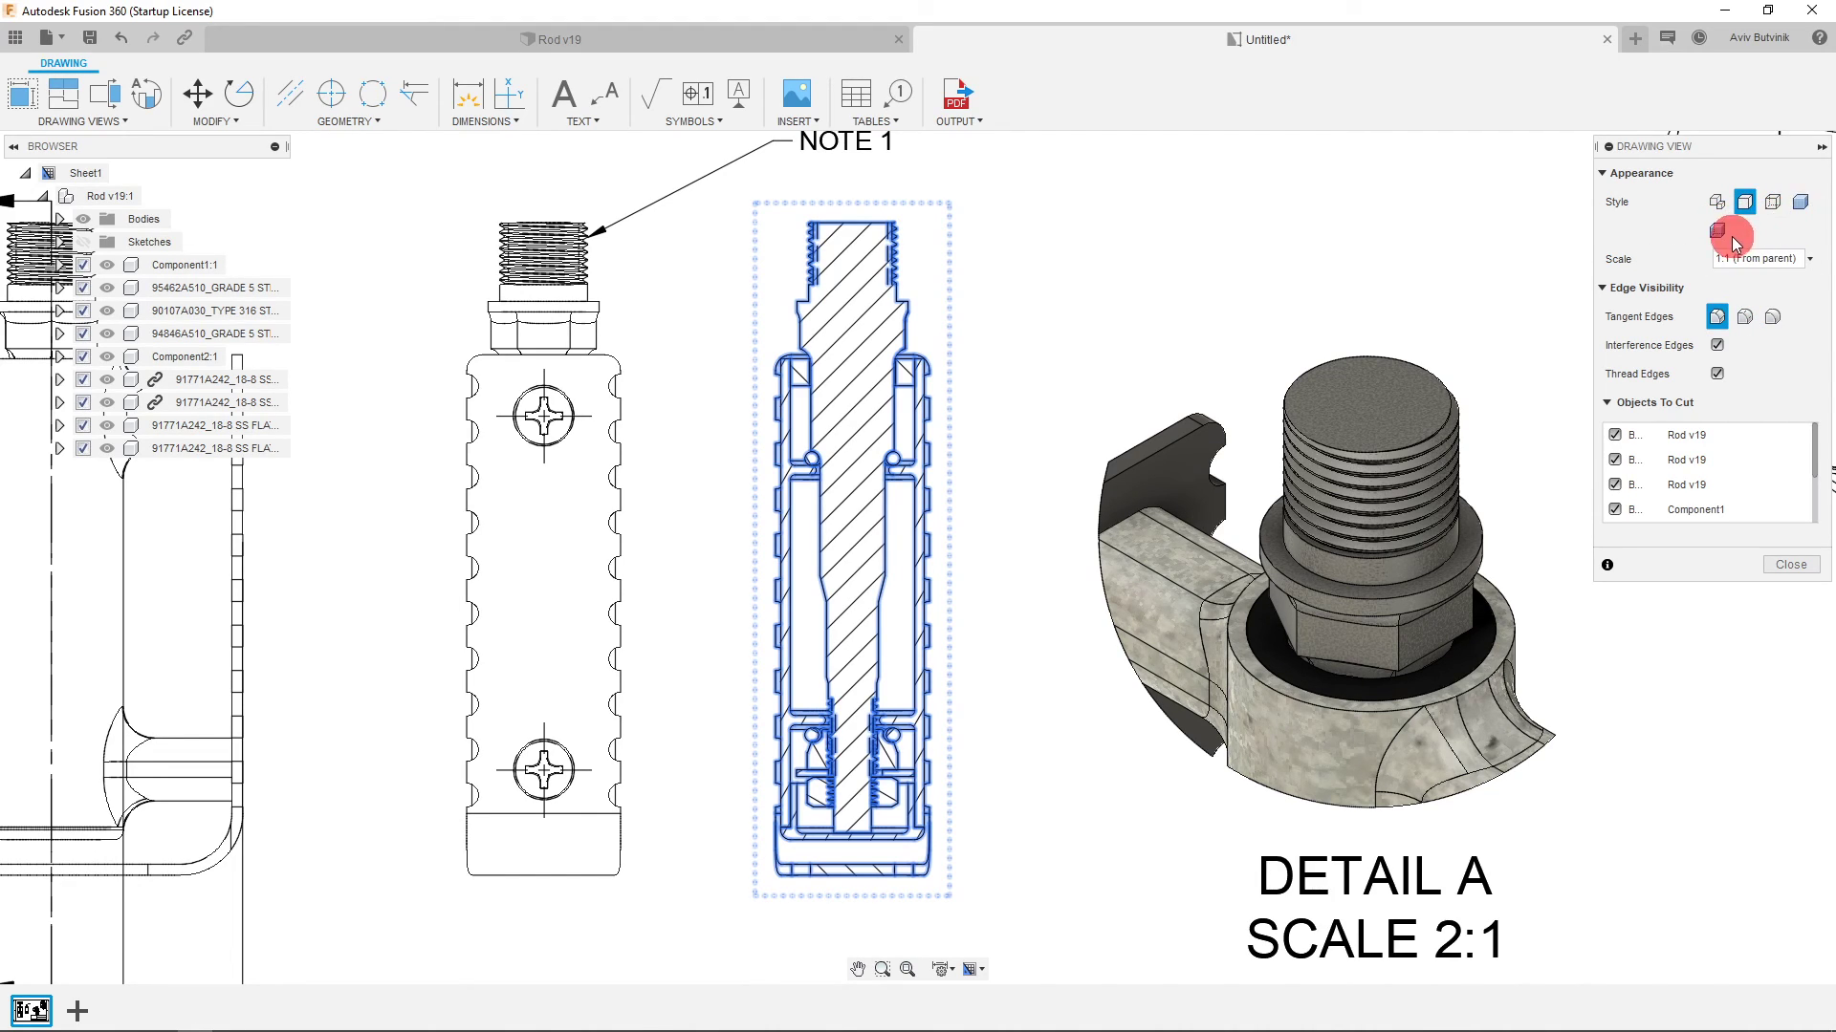
click(1717, 229)
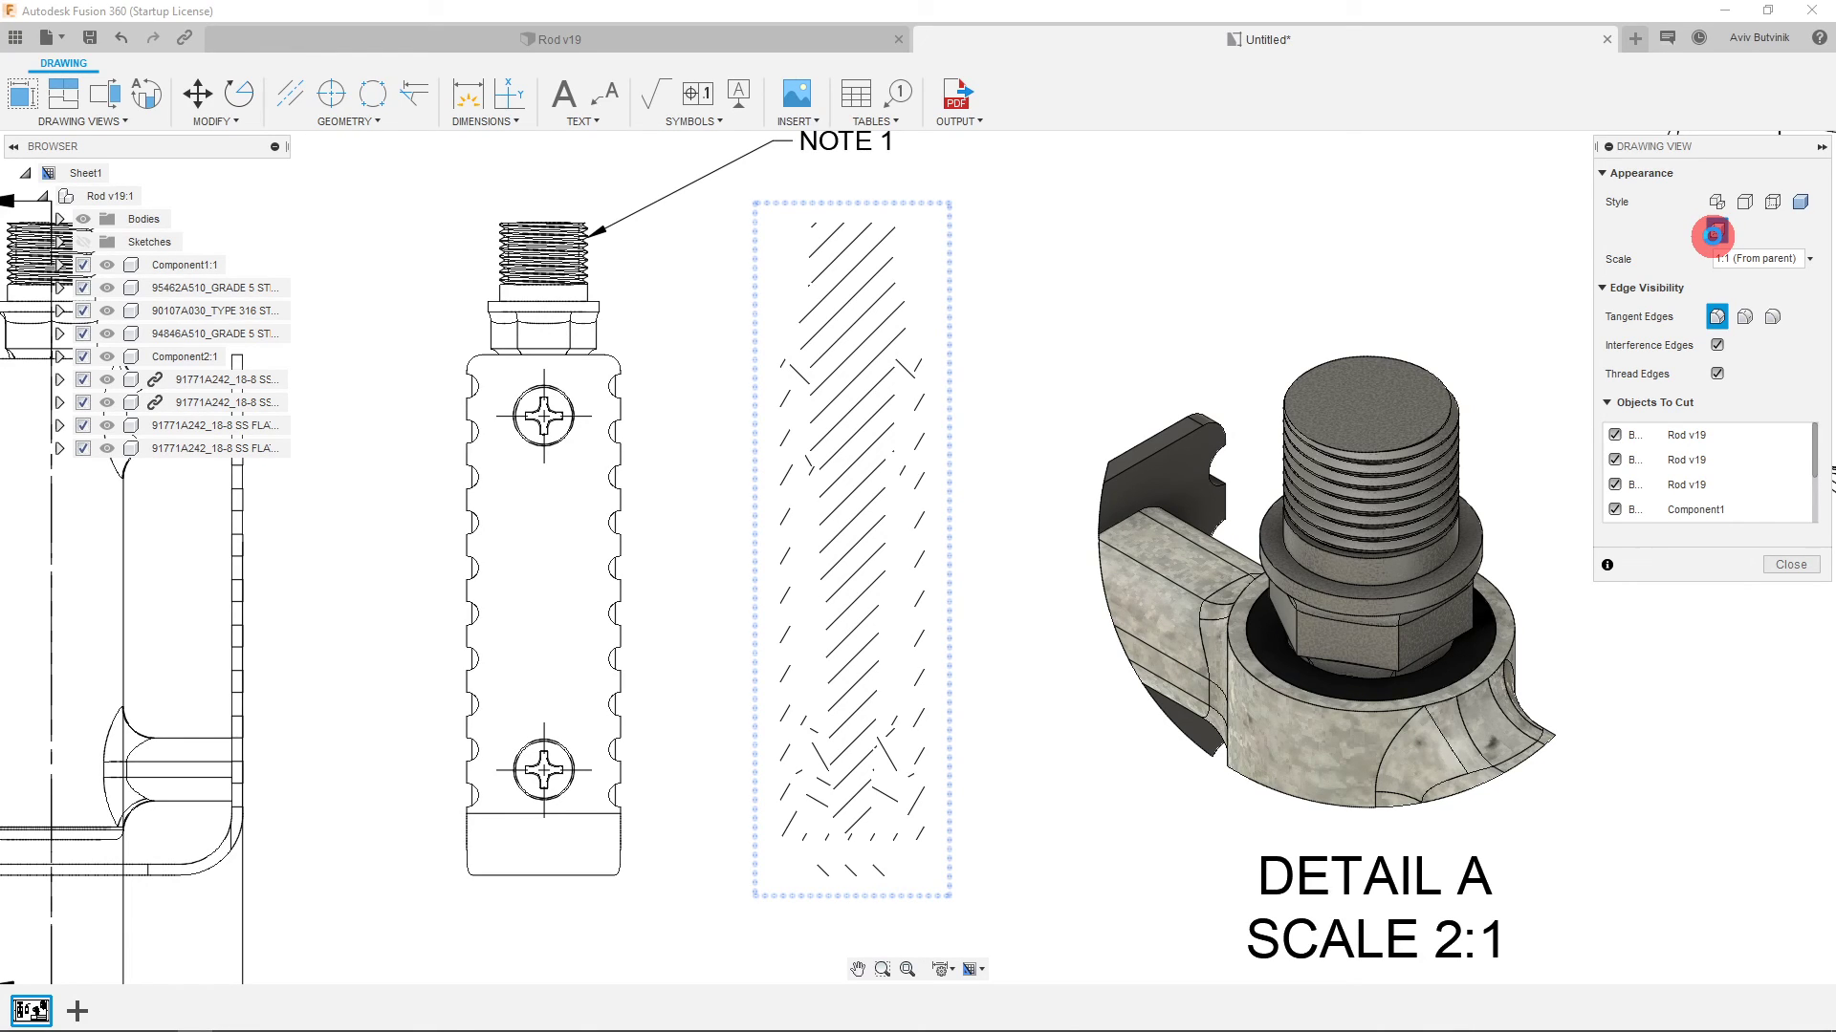
click(1714, 234)
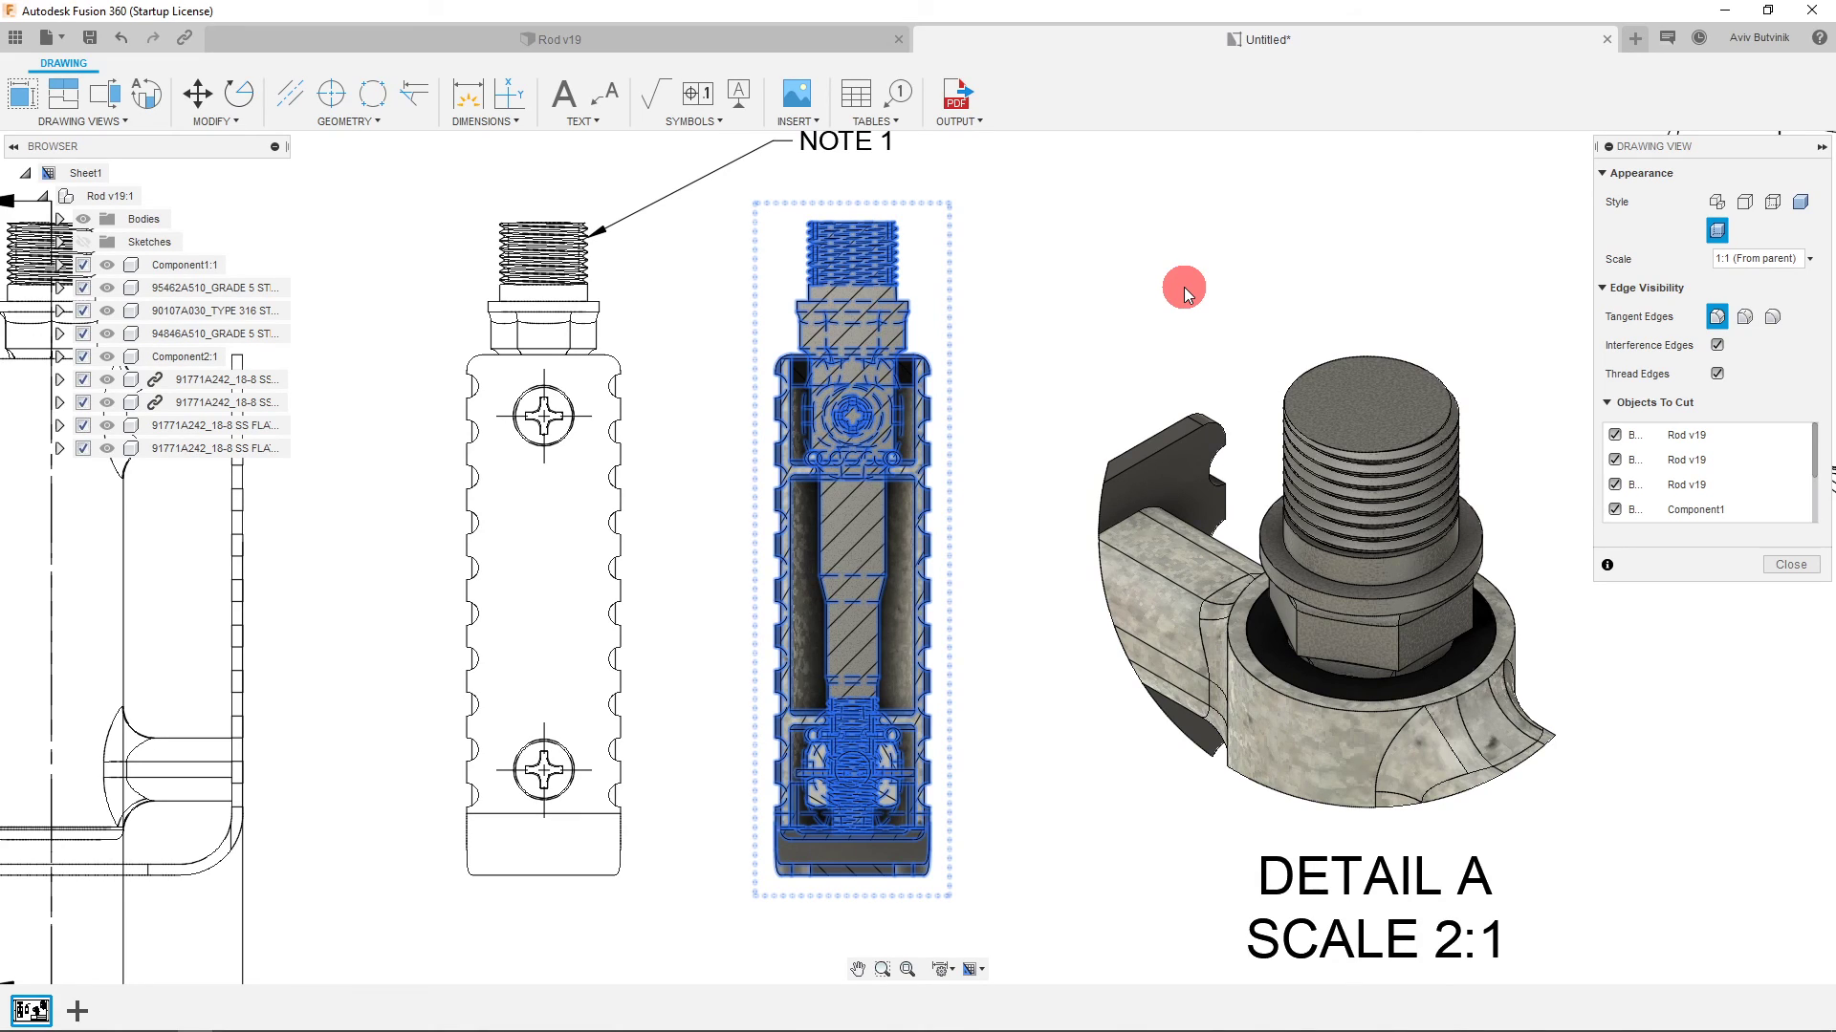
click(1780, 568)
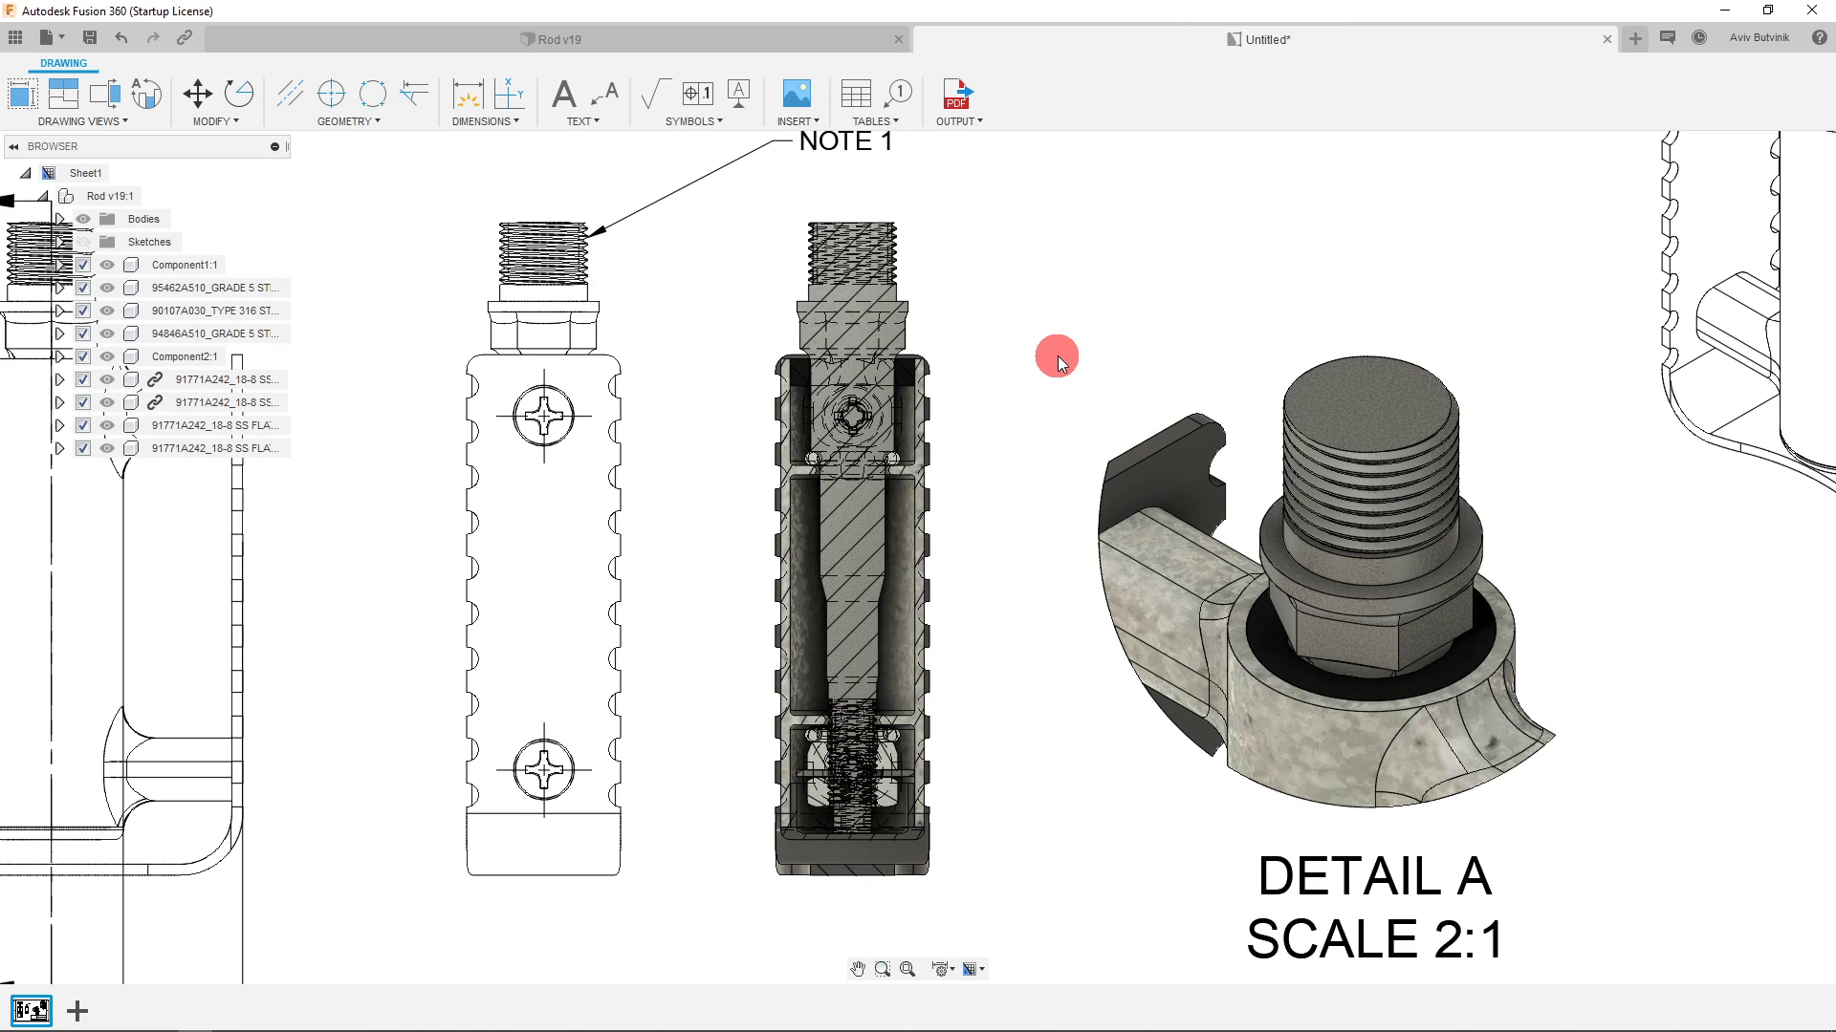
click(1123, 358)
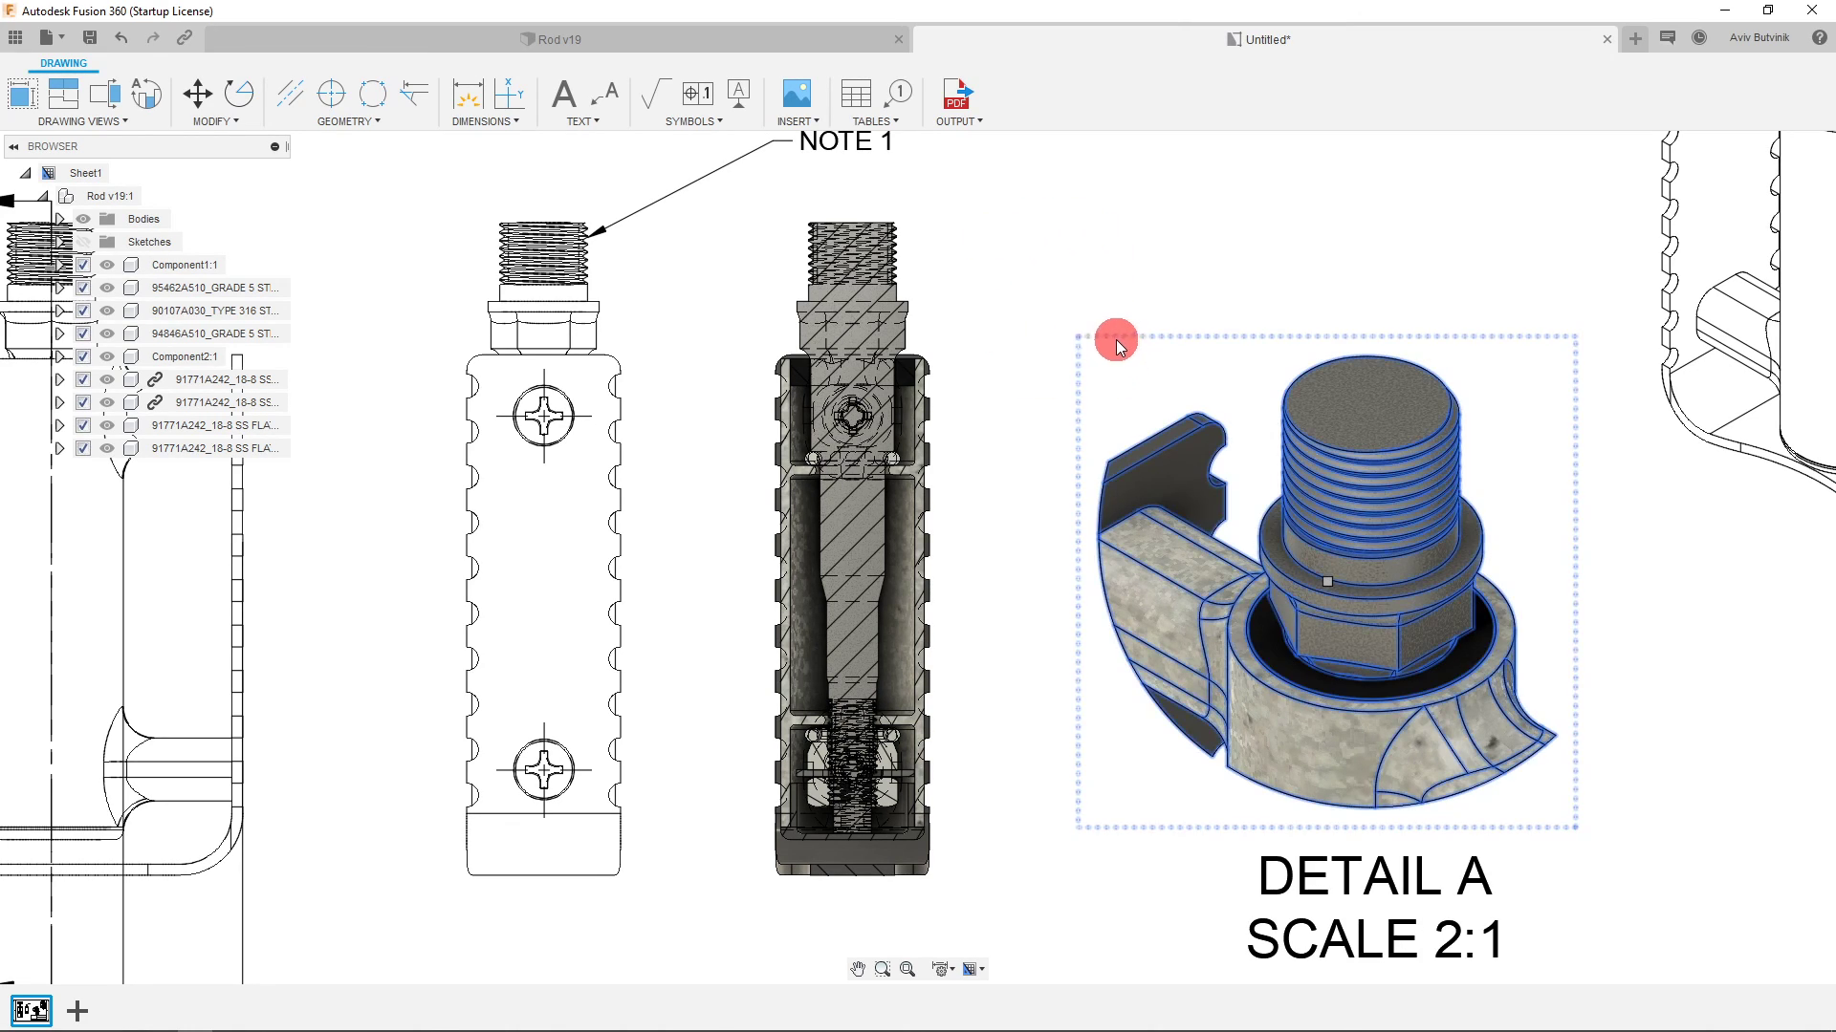
click(1127, 308)
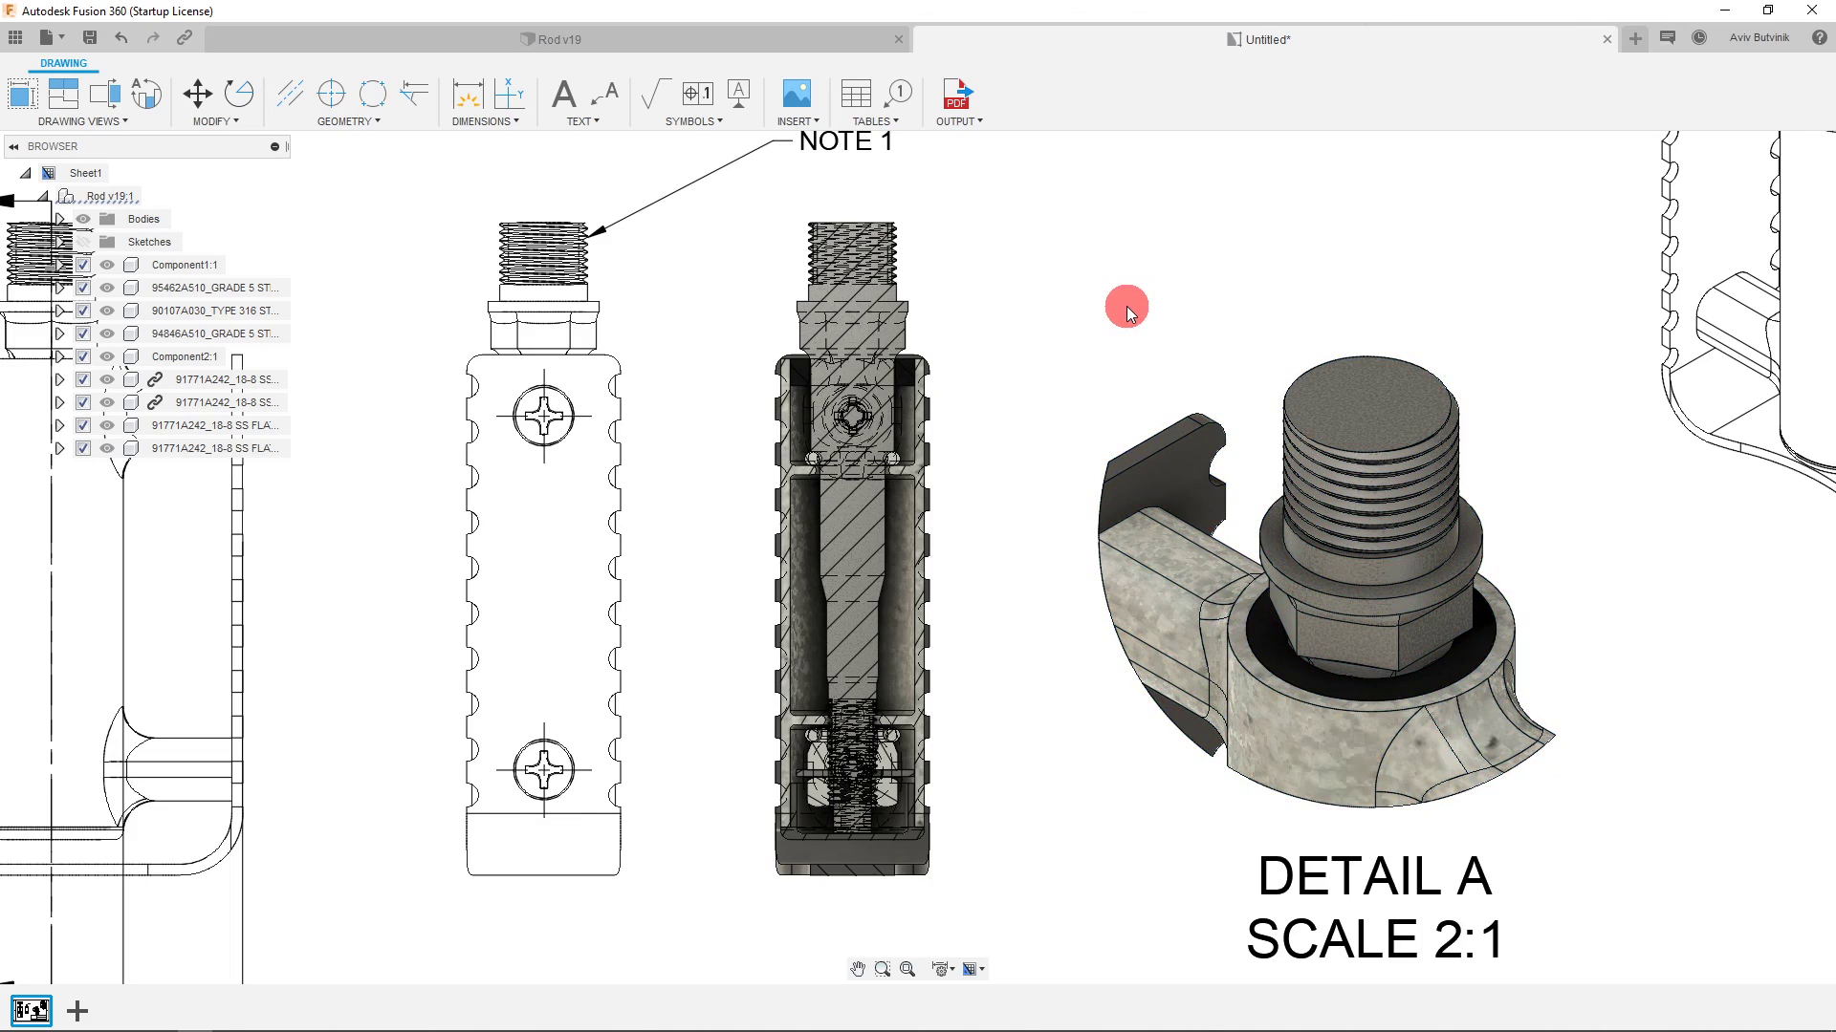